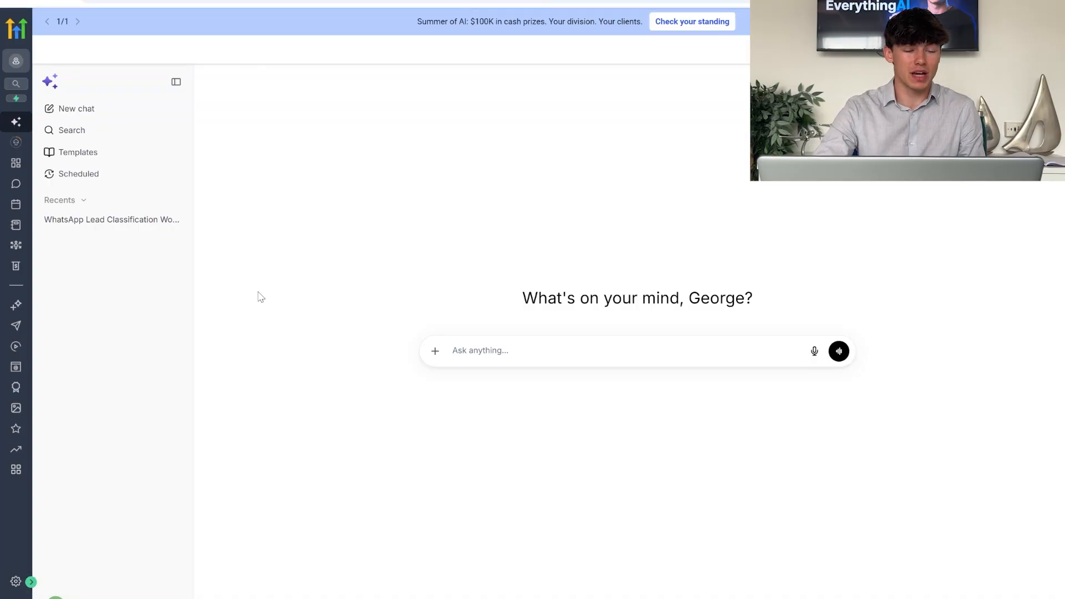
Step: Open the WhatsApp settings page and review the $10 per month price
{"action": "left_click", "coordinate": [16, 582]}
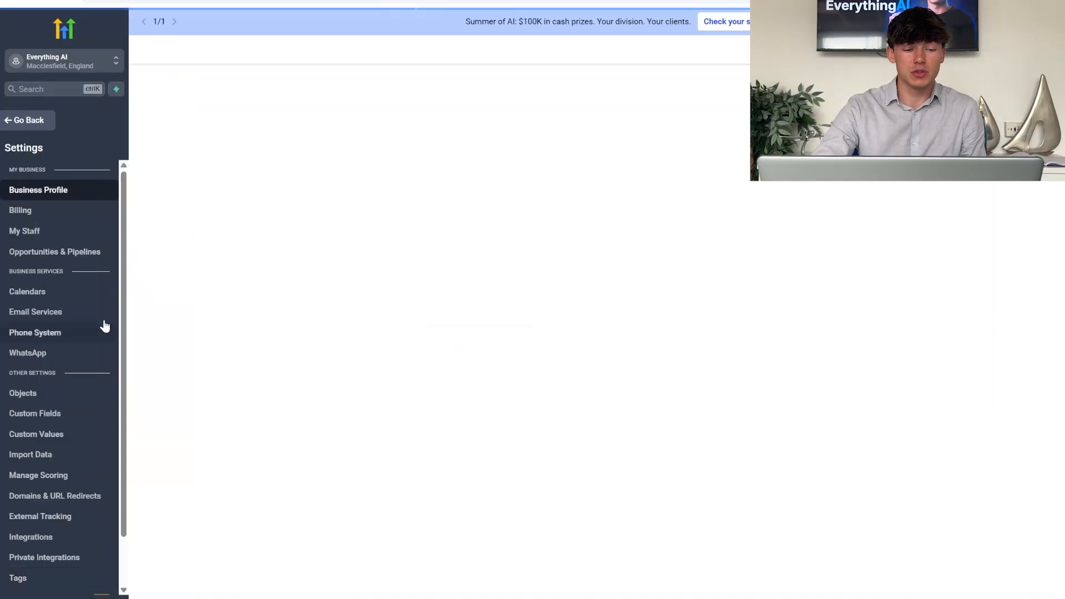
{"action": "left_click", "coordinate": [62, 355]}
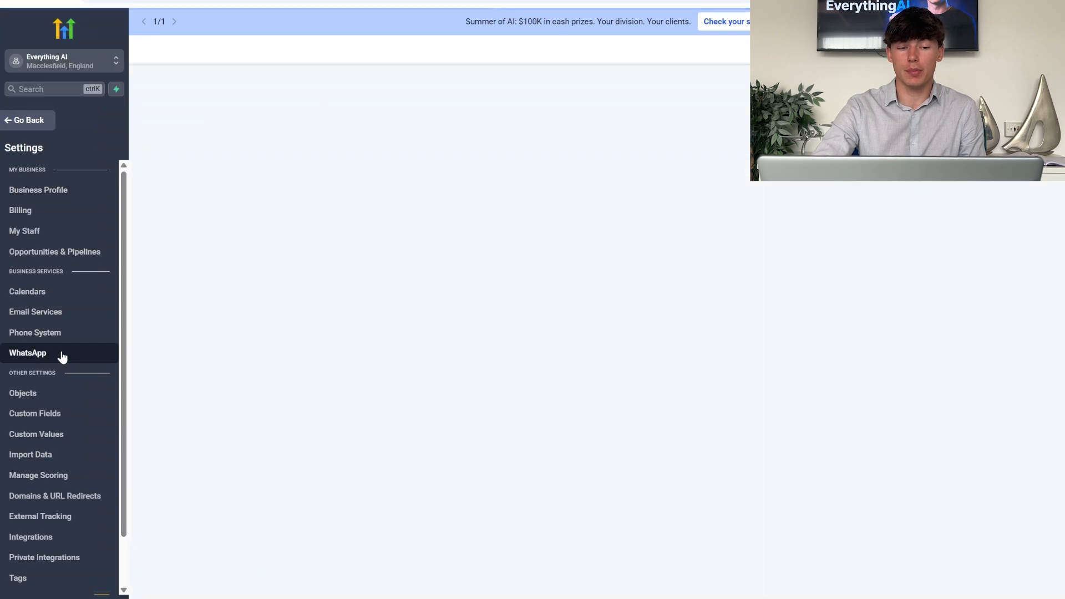
{"action": "left_click_drag", "start_coordinate": [315, 218], "coordinate": [430, 224]}
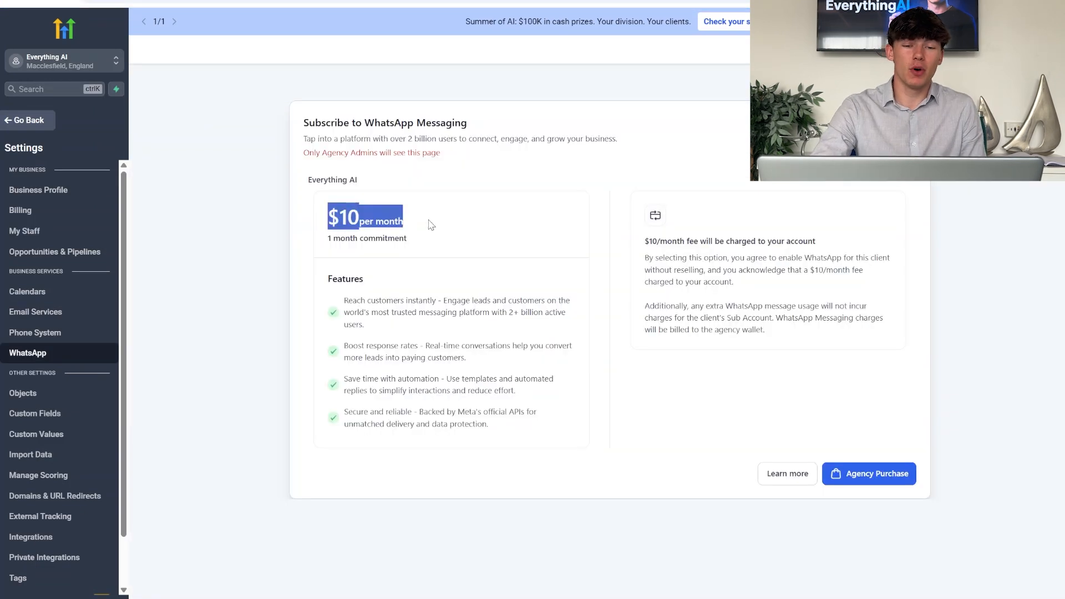
{"action": "left_click", "coordinate": [443, 224]}
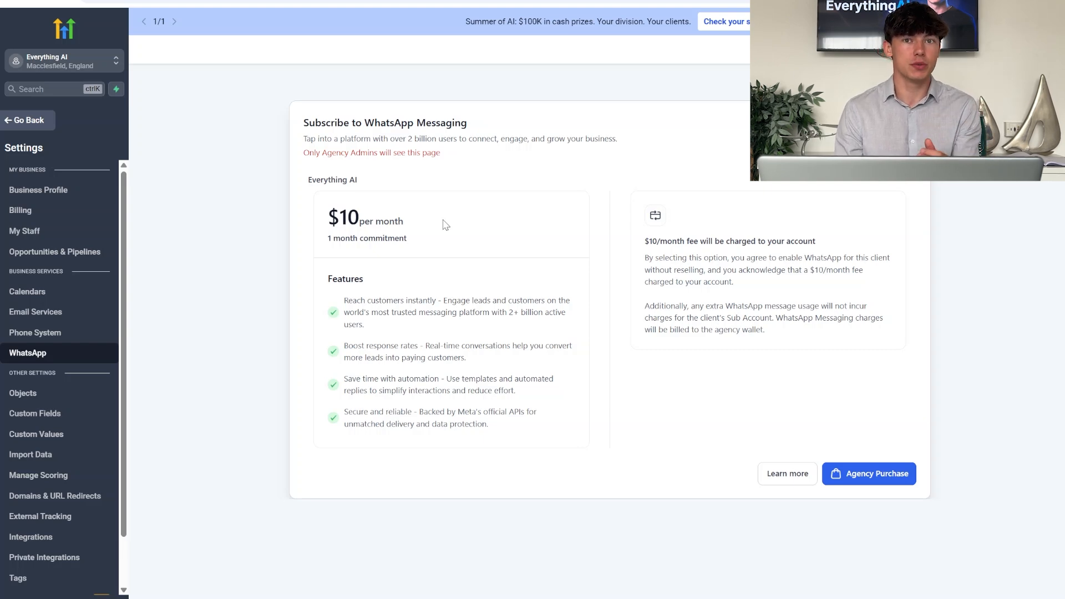
Step: Enable WhatsApp for the account and start connecting the existing WhatsApp app through Facebook
{"action": "left_click", "coordinate": [870, 471]}
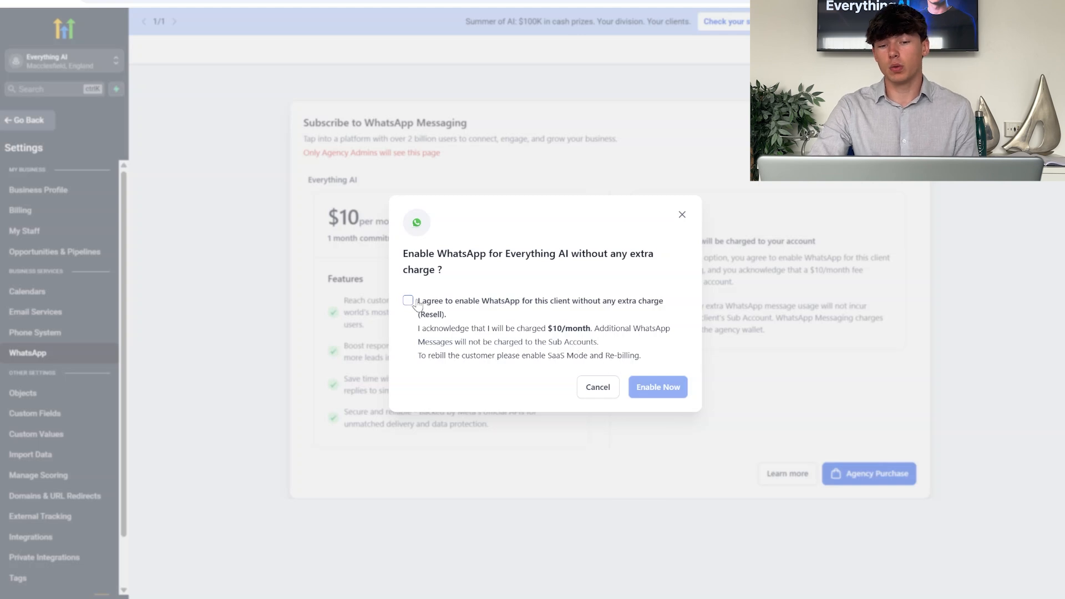
{"action": "left_click", "coordinate": [416, 302]}
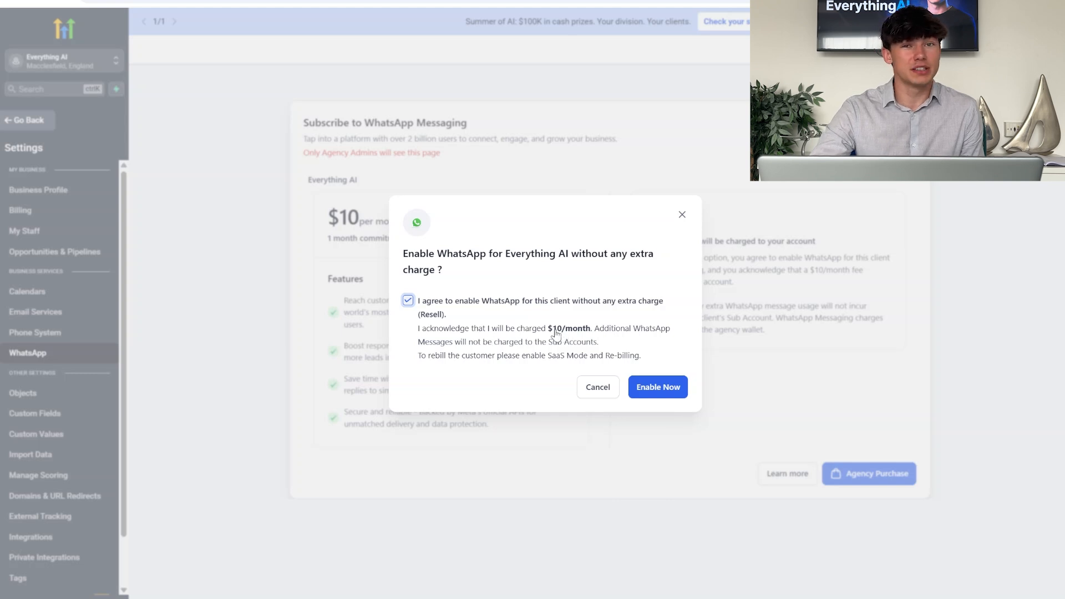
{"action": "left_click", "coordinate": [654, 383]}
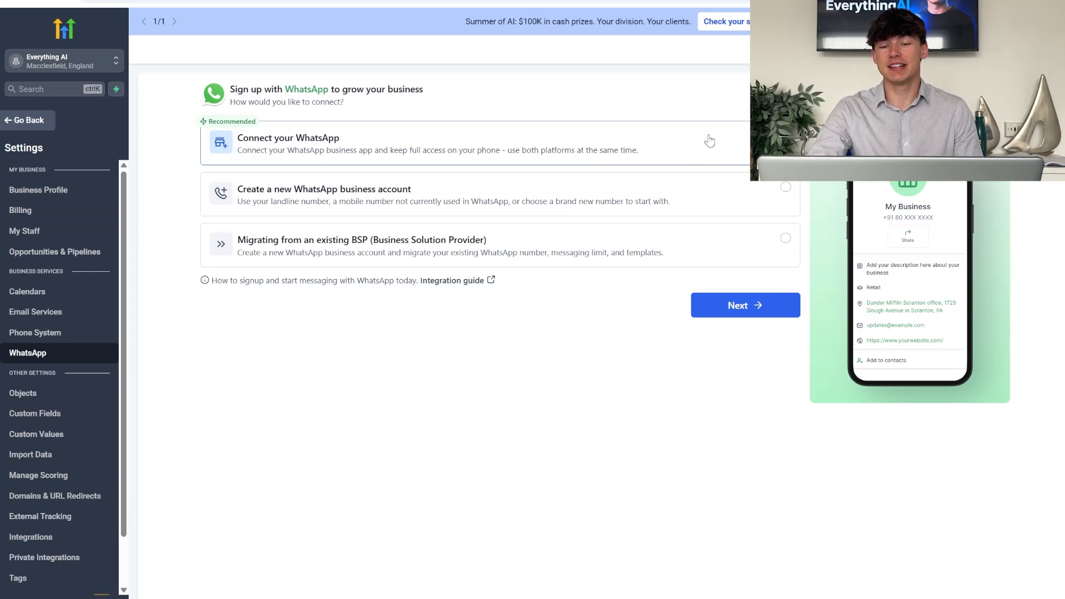
{"action": "left_click", "coordinate": [760, 305]}
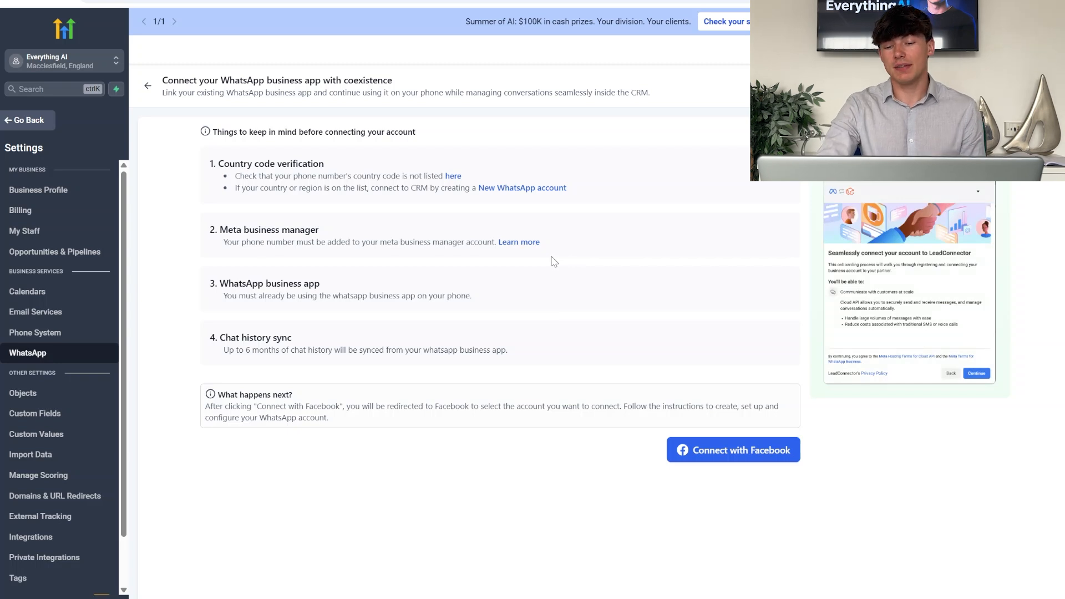
{"action": "left_click", "coordinate": [748, 464]}
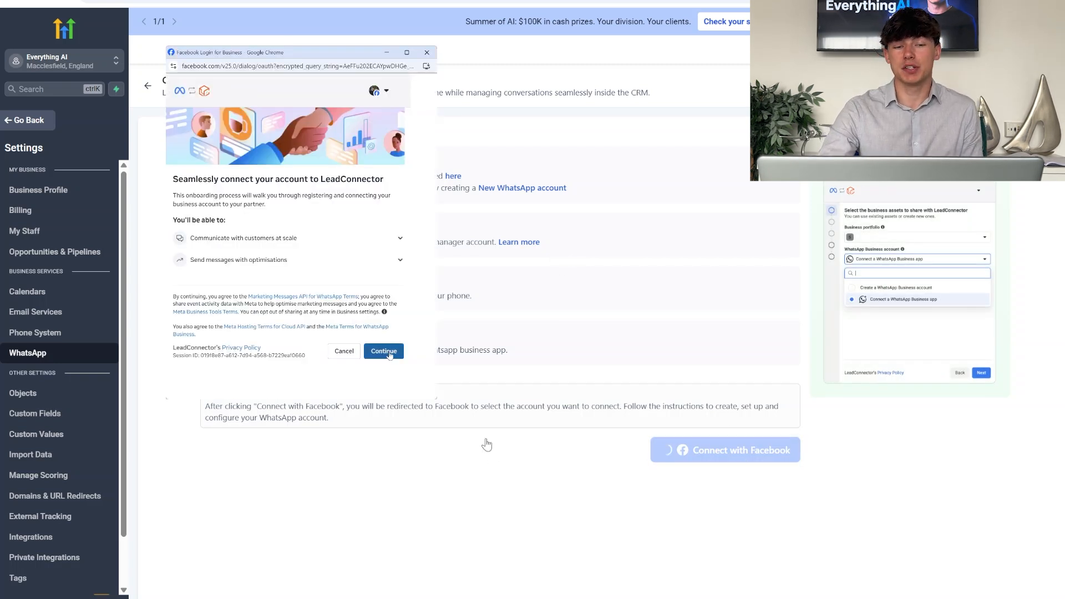
Step: Keep Everything AI as the business portfolio and choose to create a new WhatsApp Business account
{"action": "left_click", "coordinate": [385, 351]}
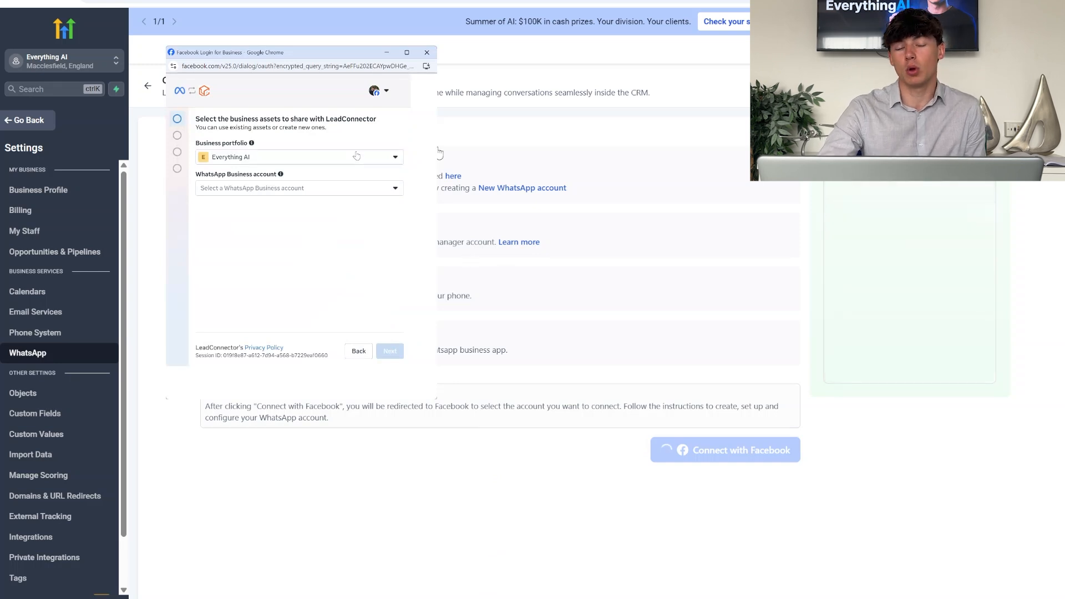
{"action": "left_click", "coordinate": [293, 157]}
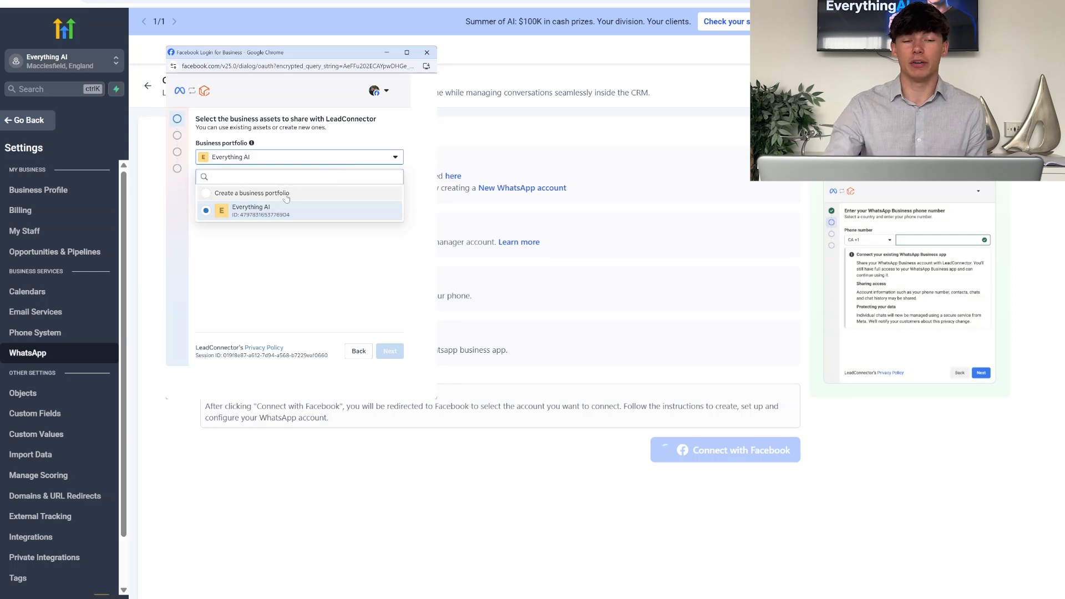
{"action": "left_click", "coordinate": [296, 214]}
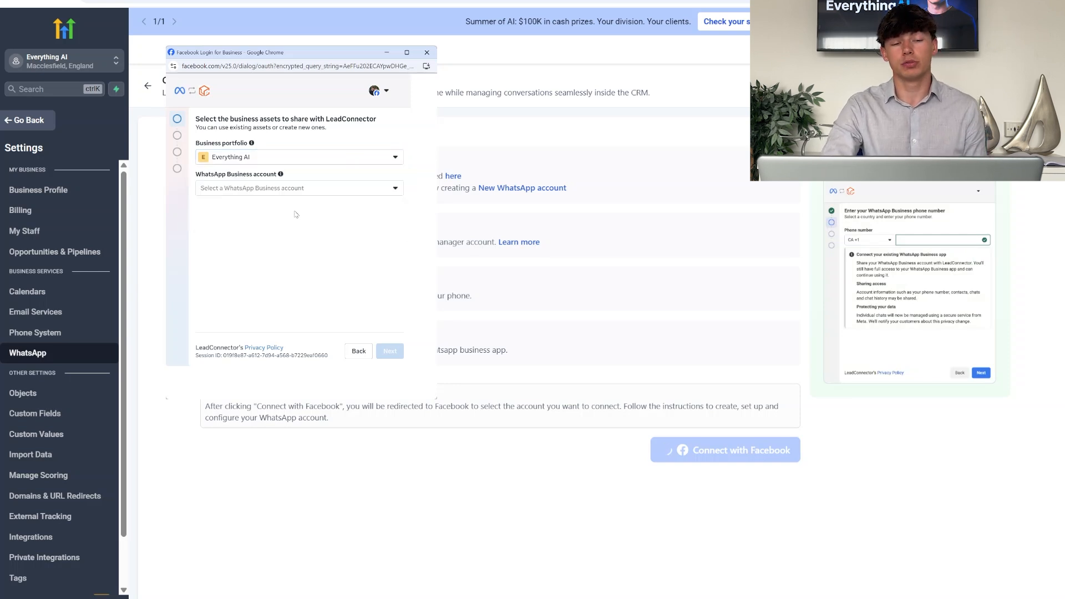
{"action": "left_click", "coordinate": [315, 189]}
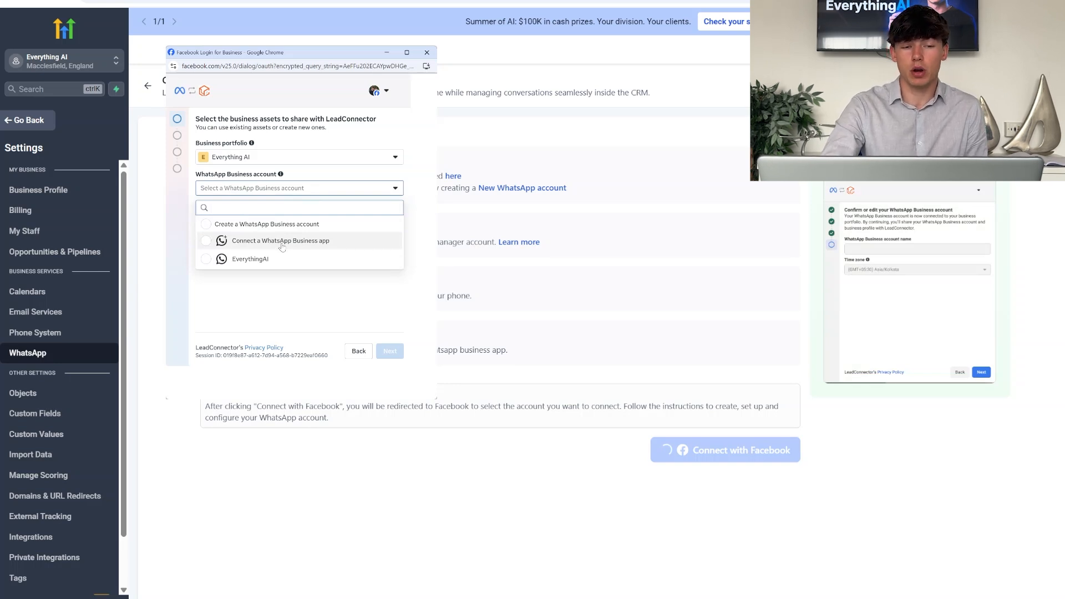
{"action": "left_click", "coordinate": [267, 223]}
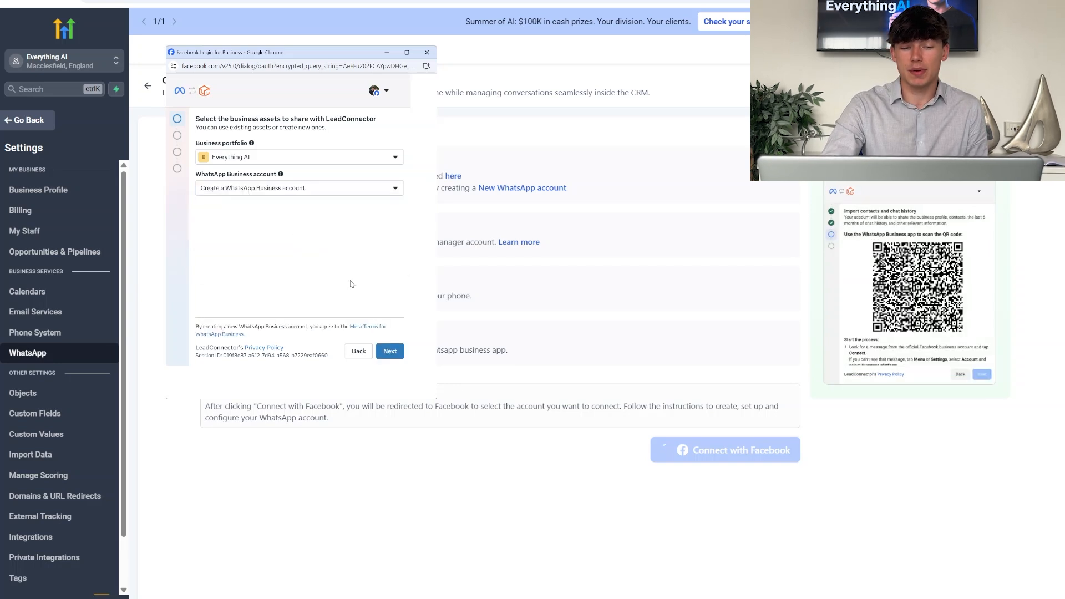
{"action": "left_click", "coordinate": [393, 351]}
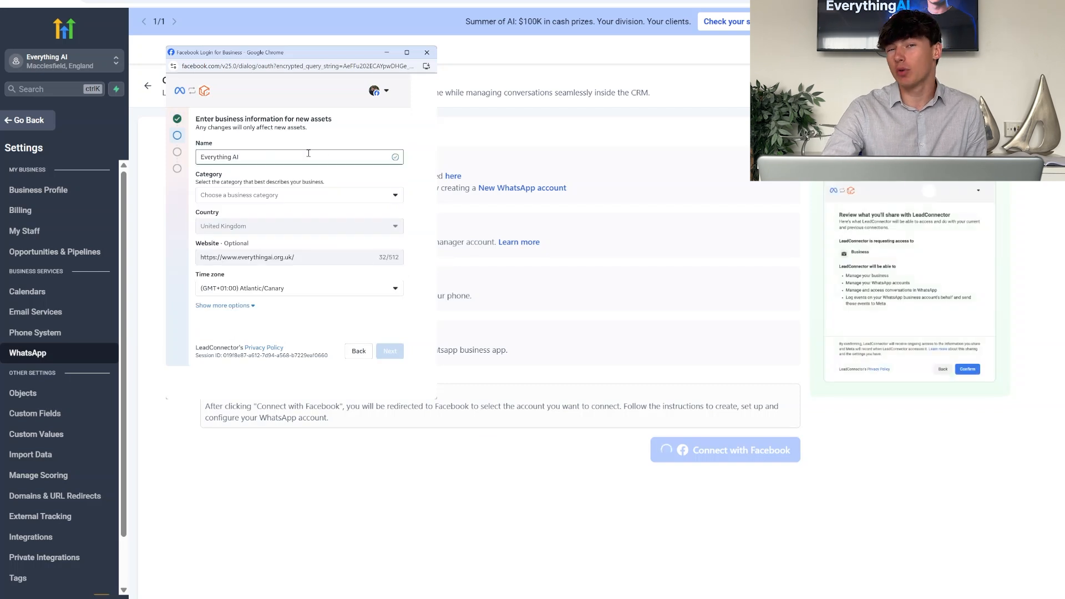
Step: Set the business category to Education and the time zone to (GMT+01:00) Europe/London
{"action": "left_click", "coordinate": [292, 196]}
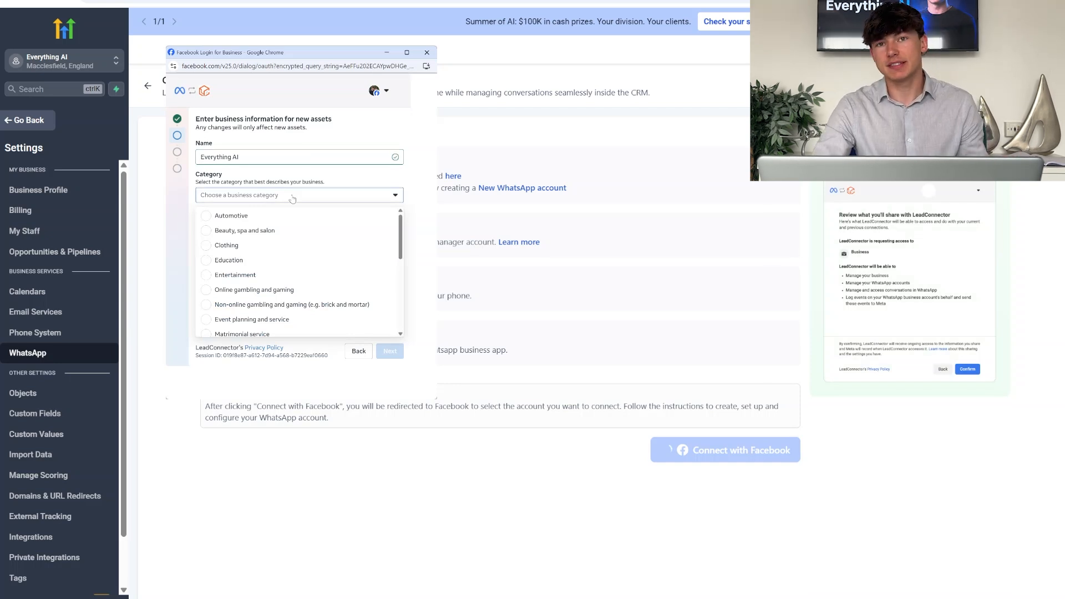
{"action": "left_click", "coordinate": [291, 260]}
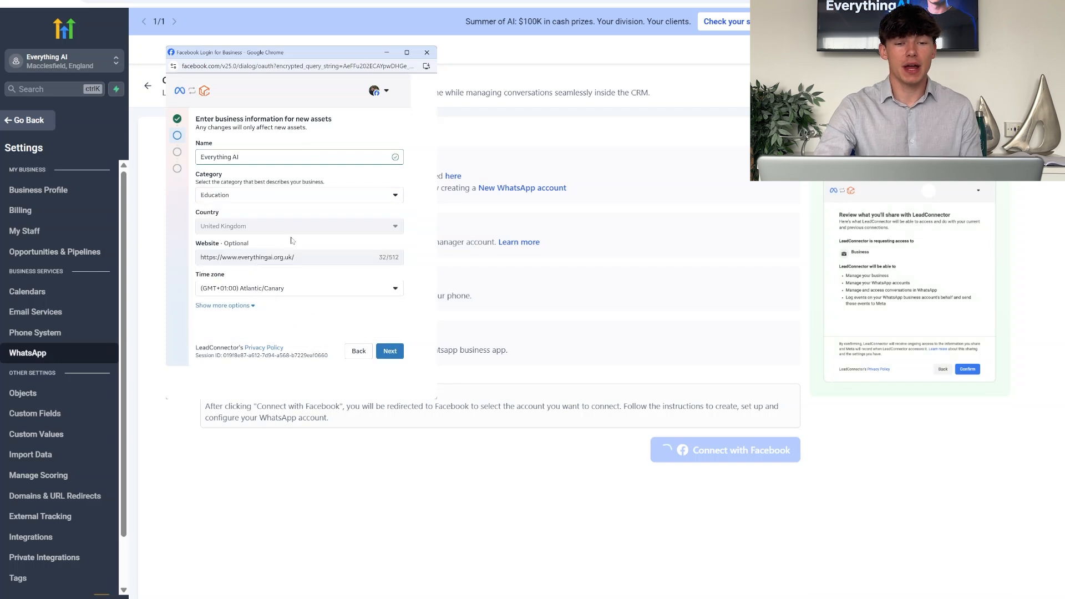
{"action": "left_click", "coordinate": [286, 289]}
{"action": "type", "text": "london"}
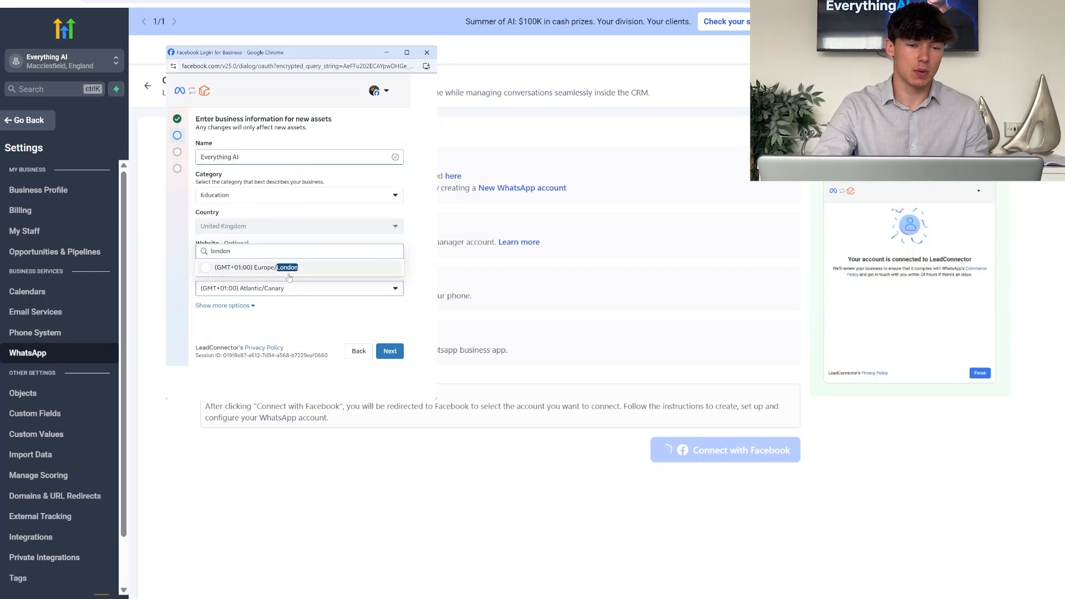
{"action": "left_click", "coordinate": [255, 267]}
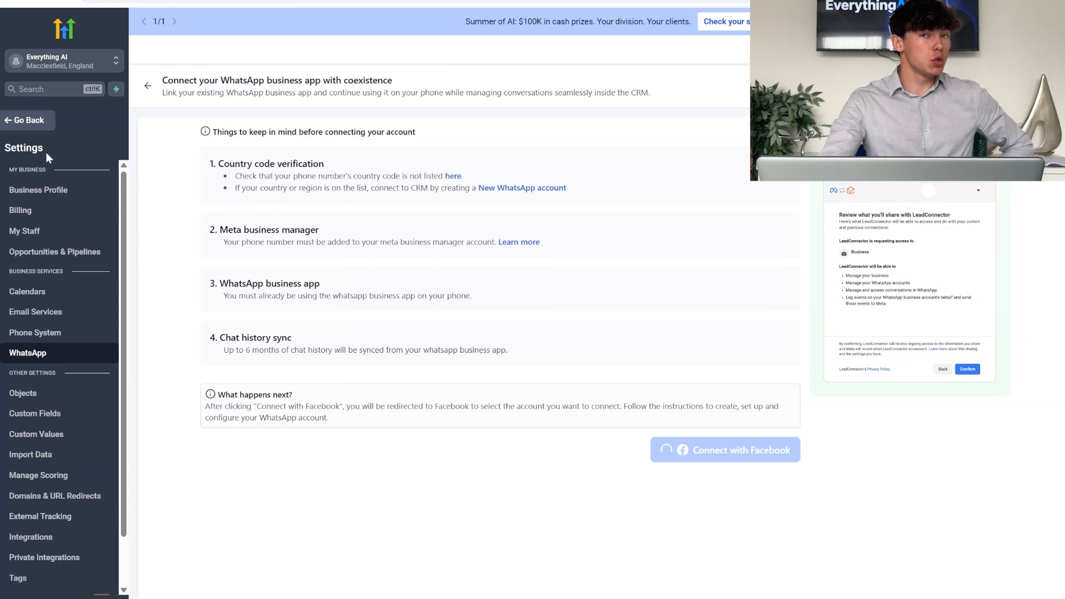
Step: Enter the business phone number with country code GB +44 and request a text verification code
{"action": "left_click", "coordinate": [30, 334]}
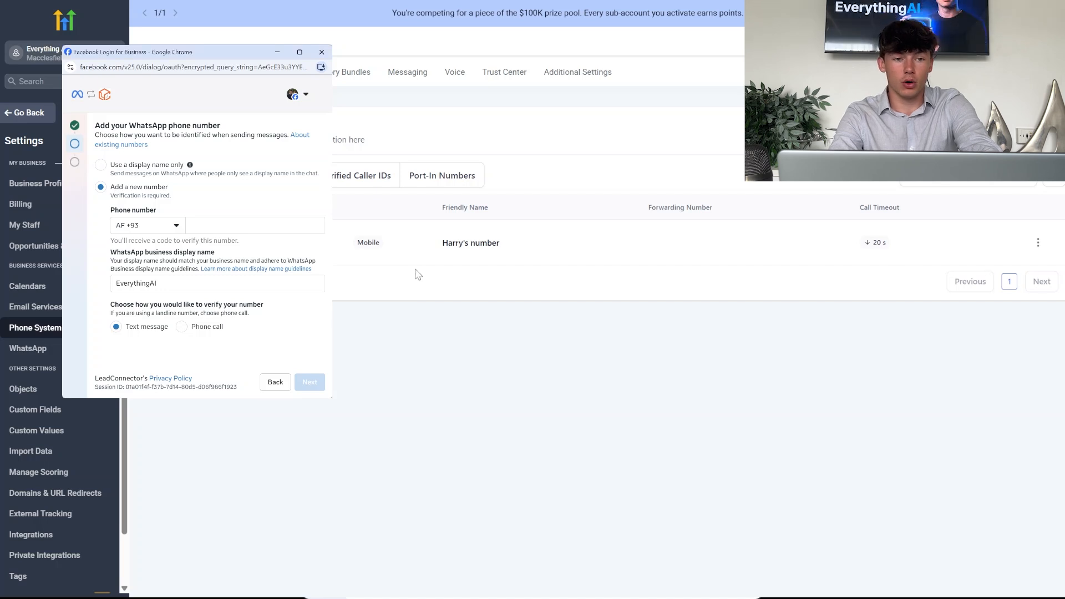
{"action": "left_click", "coordinate": [164, 228]}
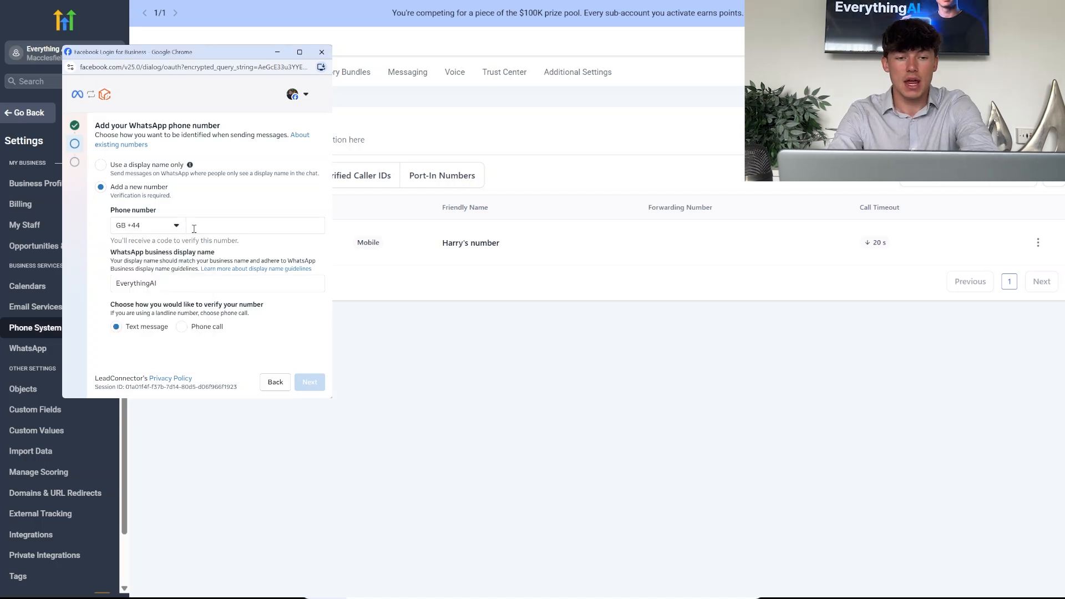
{"action": "left_click", "coordinate": [197, 228]}
{"action": "key", "text": "ctrl+v"}
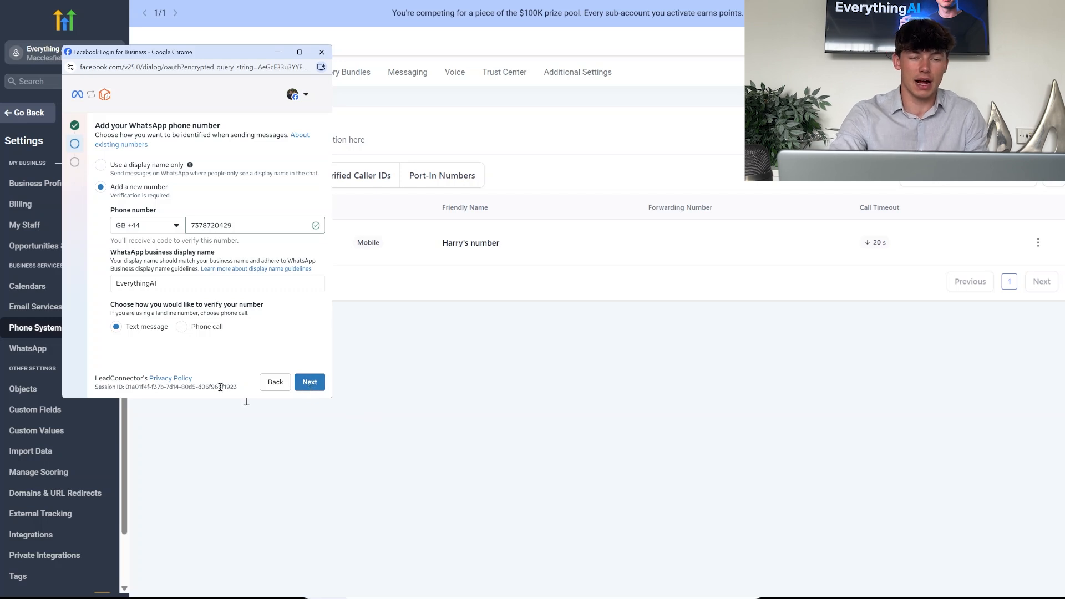
{"action": "left_click", "coordinate": [315, 383]}
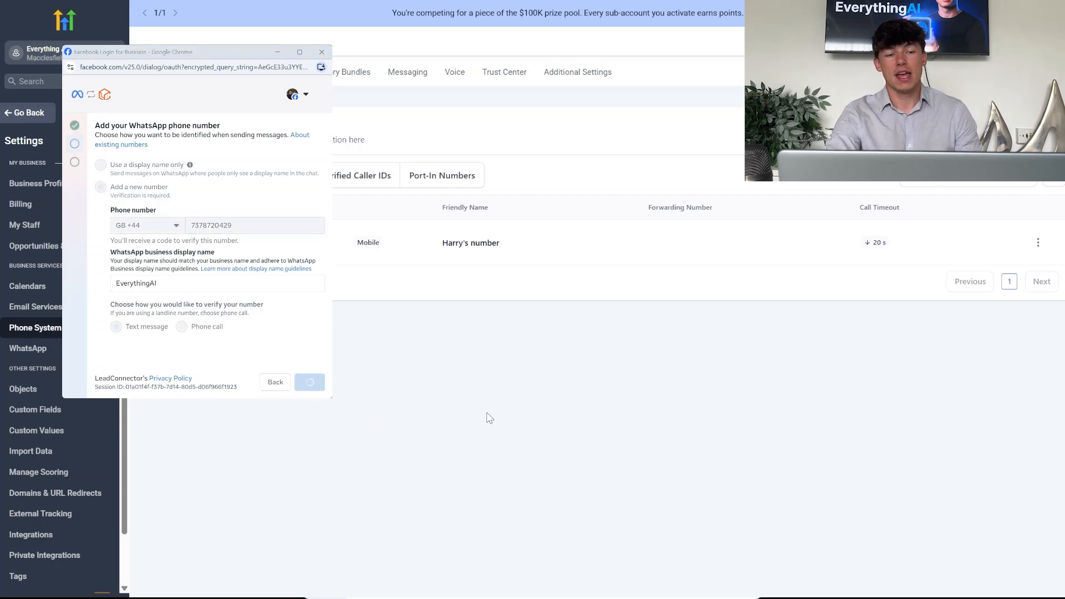
{"action": "left_click", "coordinate": [32, 113]}
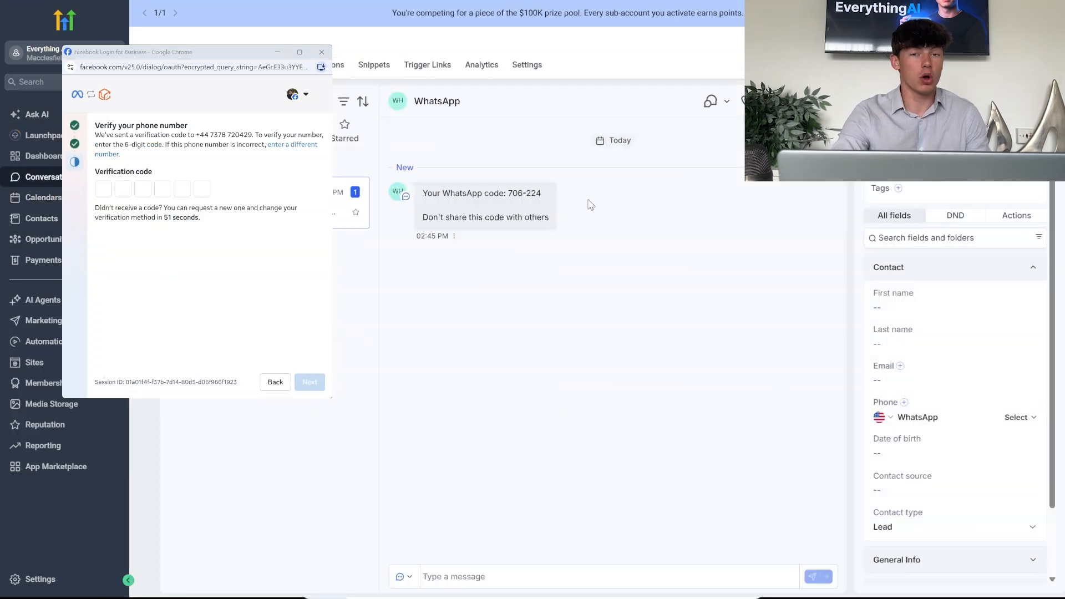
Step: Paste the received WhatsApp verification code, submit it, and confirm sharing assets with LeadConnector
{"action": "left_click_drag", "start_coordinate": [508, 194], "coordinate": [542, 197]}
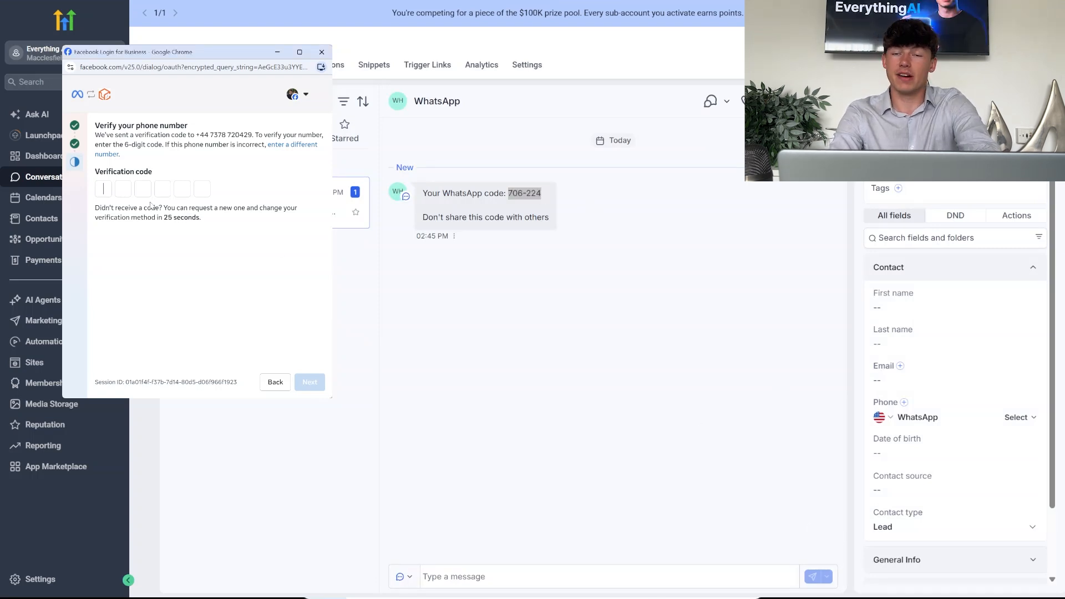
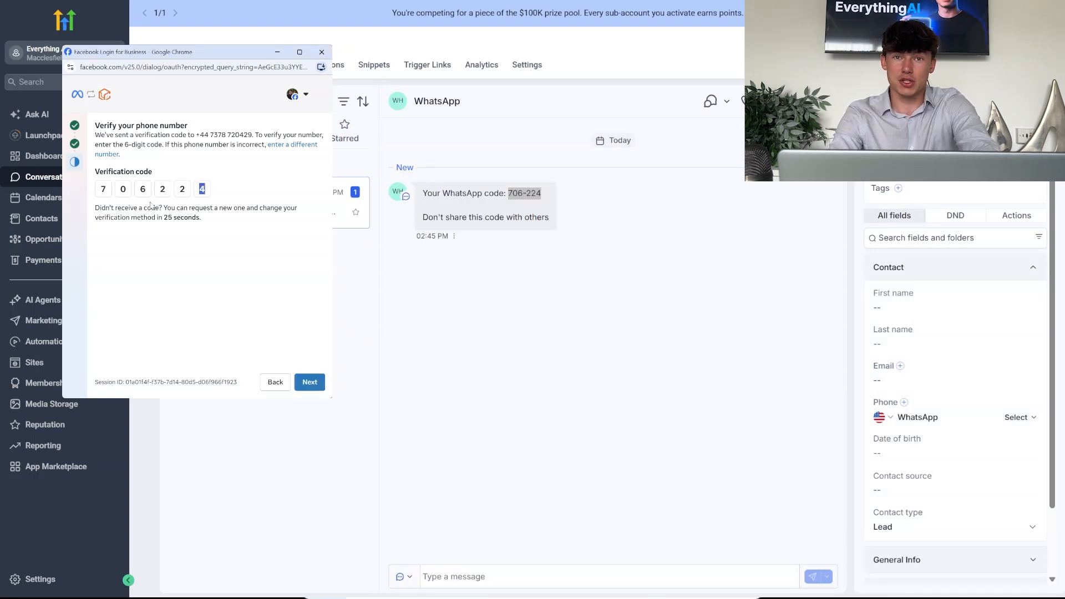
{"action": "left_click", "coordinate": [310, 382]}
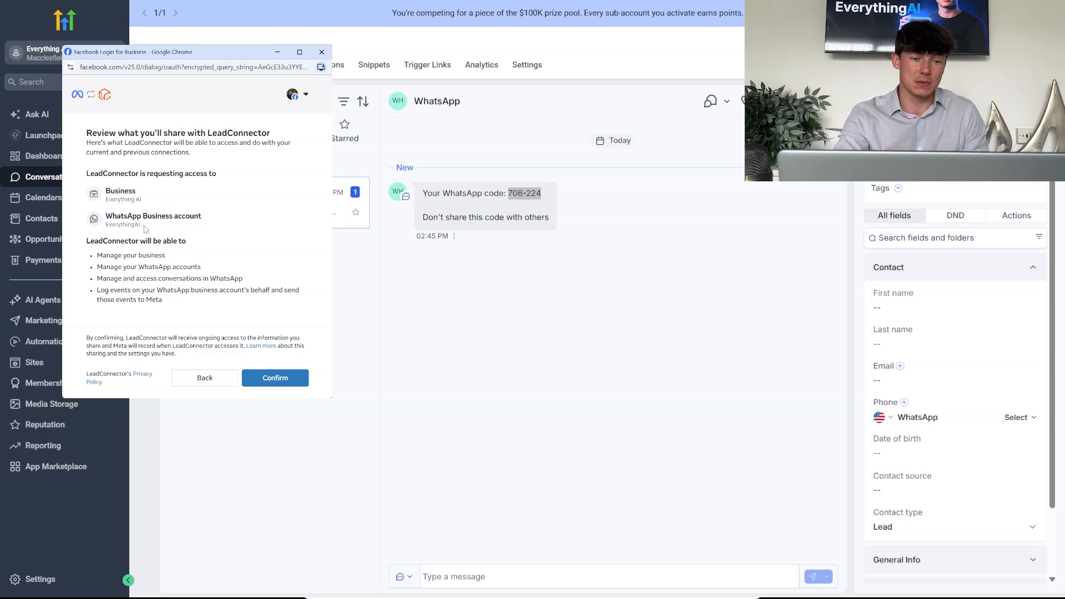
{"action": "left_click", "coordinate": [276, 377]}
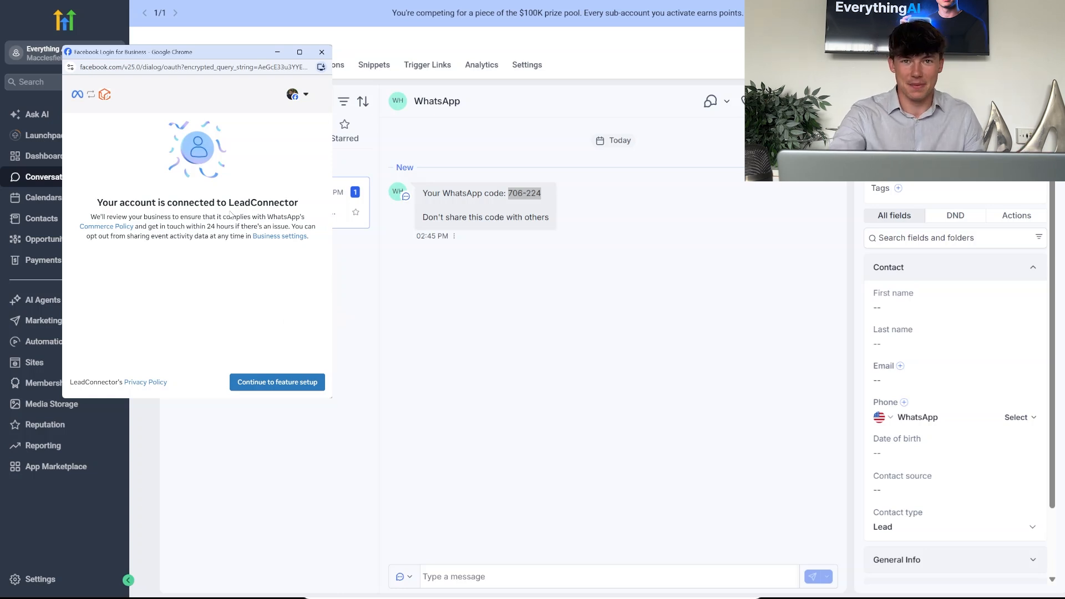
Step: Continue to feature setup and check the UK number shows Connected in WhatsApp settings
{"action": "left_click", "coordinate": [269, 382]}
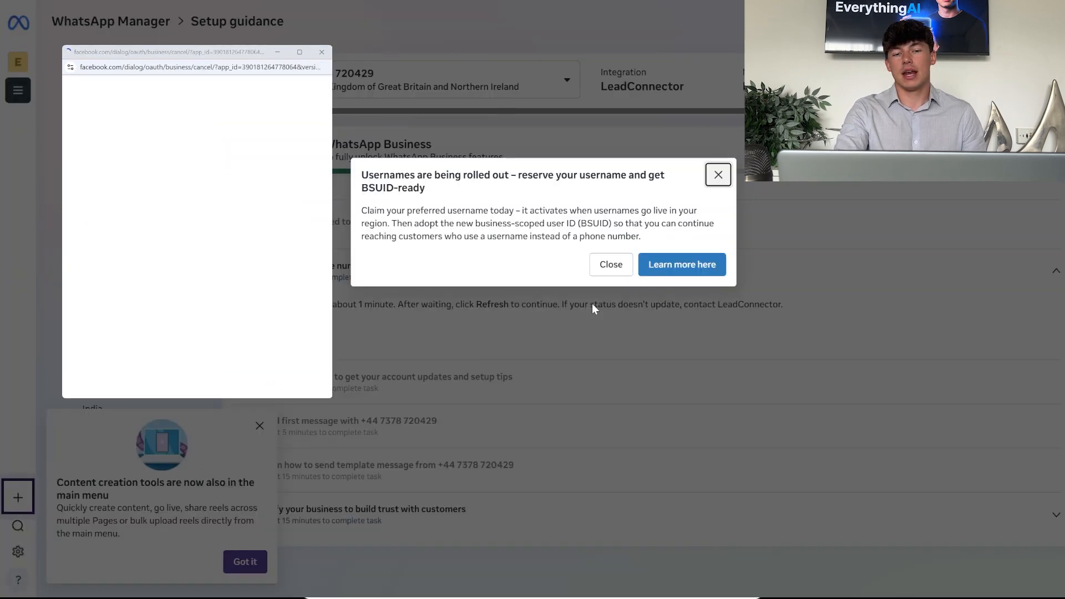
{"action": "left_click", "coordinate": [718, 176]}
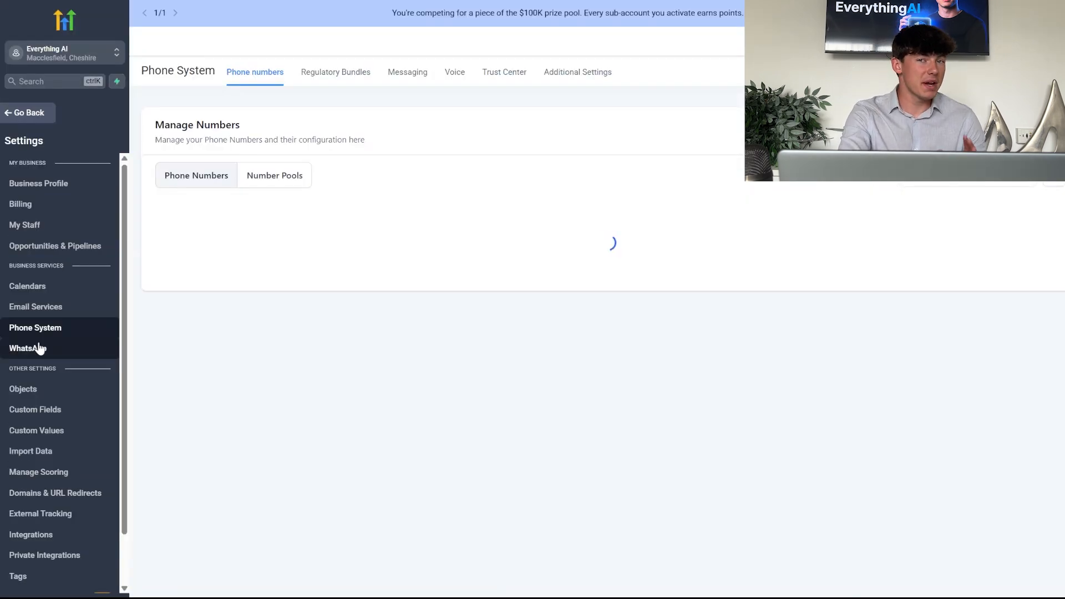
{"action": "left_click", "coordinate": [38, 348]}
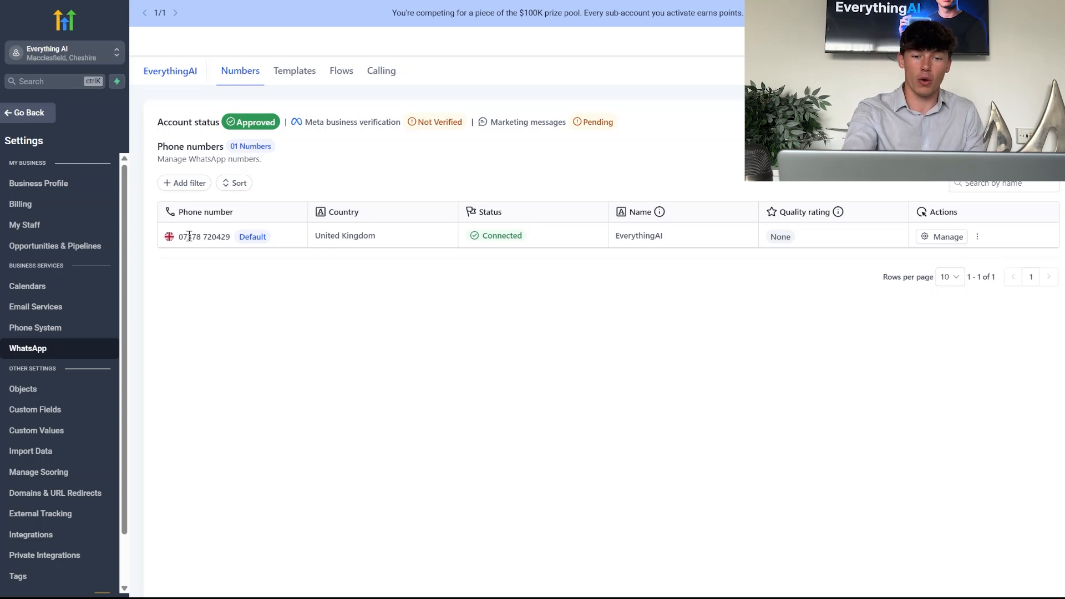
{"action": "mouse_move", "coordinate": [478, 237]}
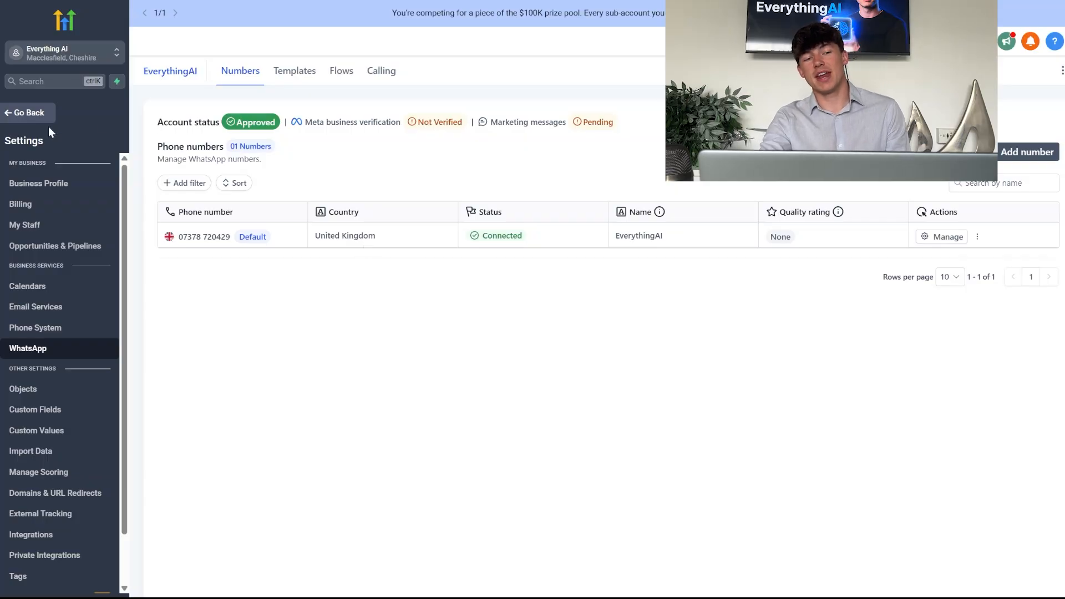
Step: Save a new test contact and switch its conversation channel from SMS to WhatsApp
{"action": "left_click", "coordinate": [30, 113]}
{"action": "left_click", "coordinate": [42, 218]}
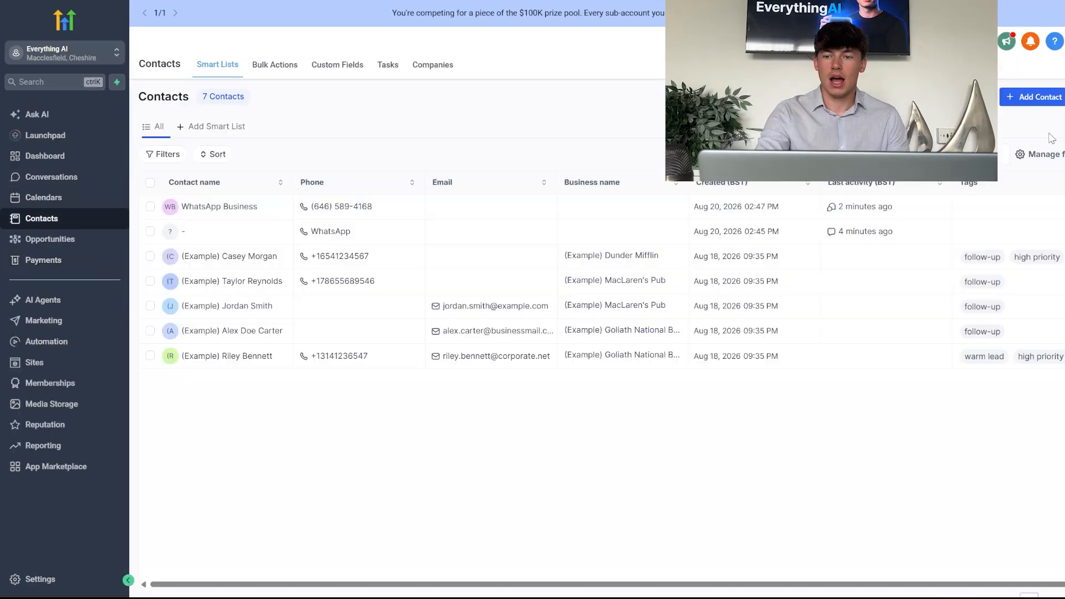
{"action": "left_click", "coordinate": [1035, 97]}
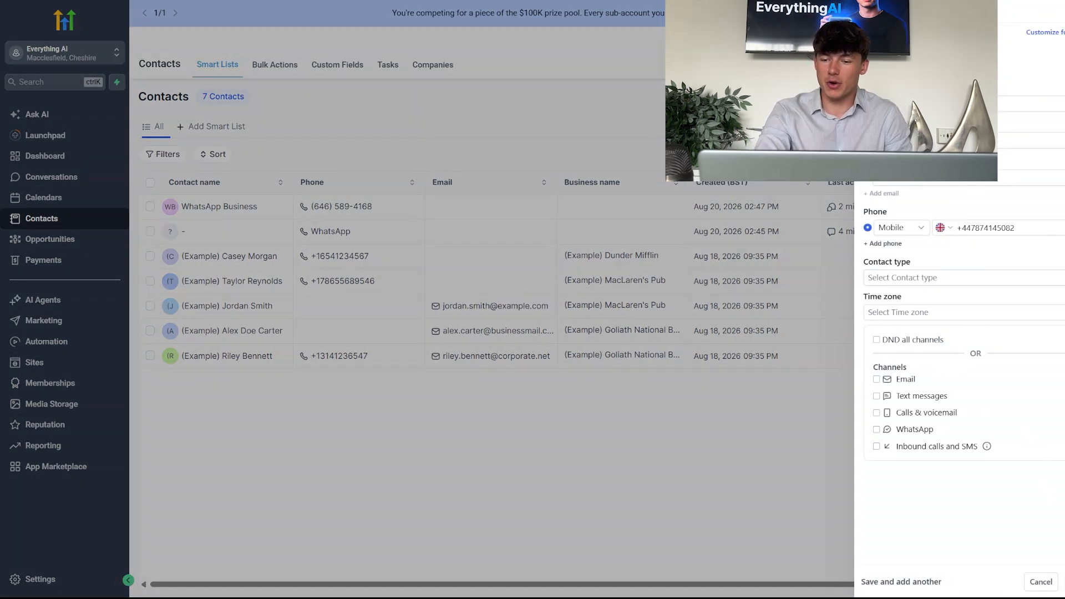
{"action": "left_click", "coordinate": [1062, 582]}
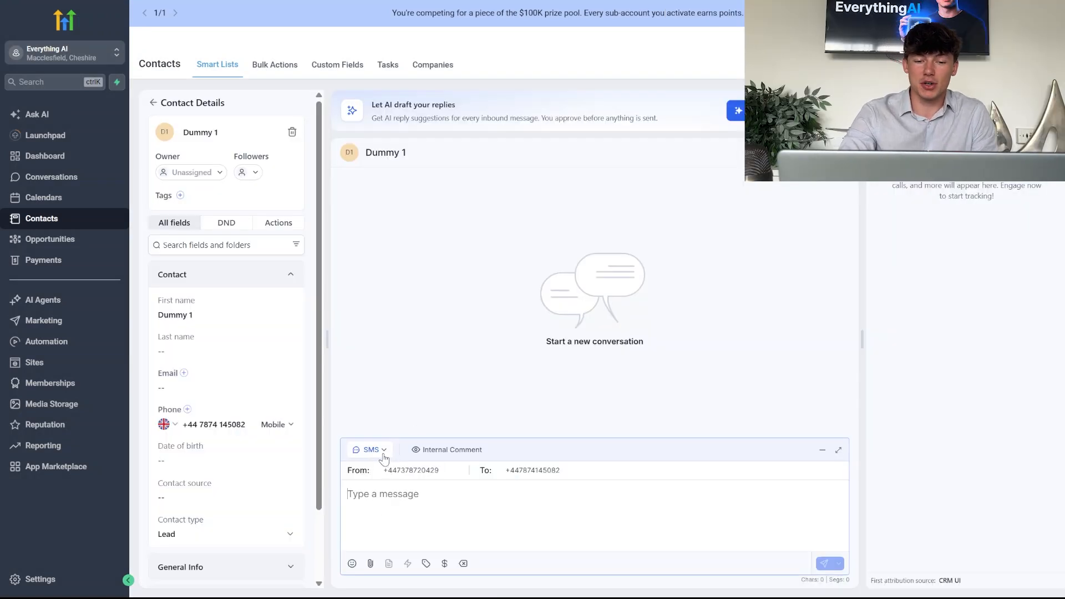
{"action": "left_click", "coordinate": [384, 458]}
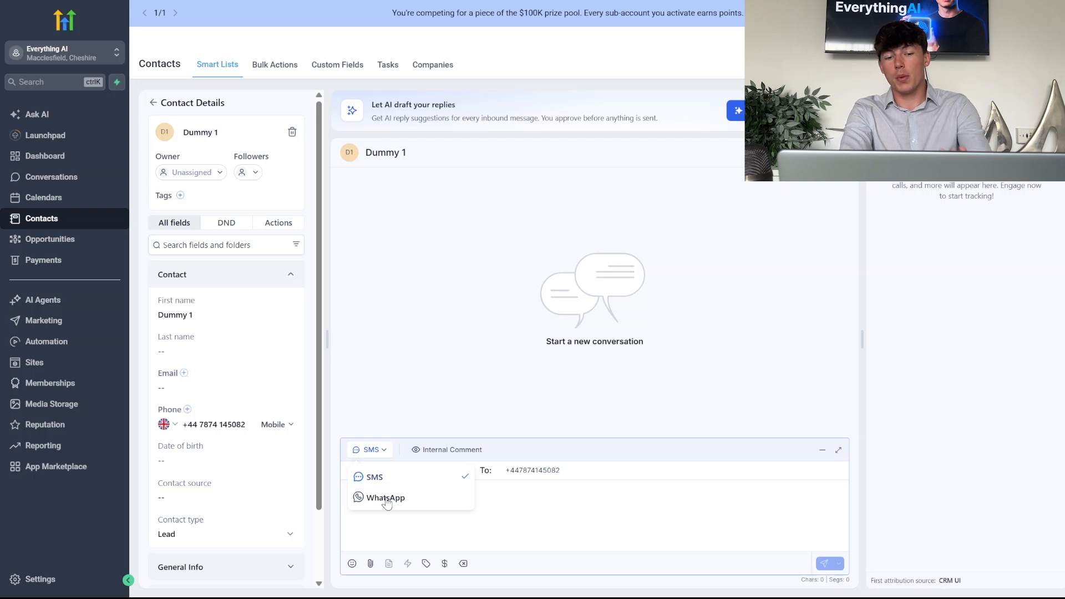
{"action": "left_click", "coordinate": [385, 499]}
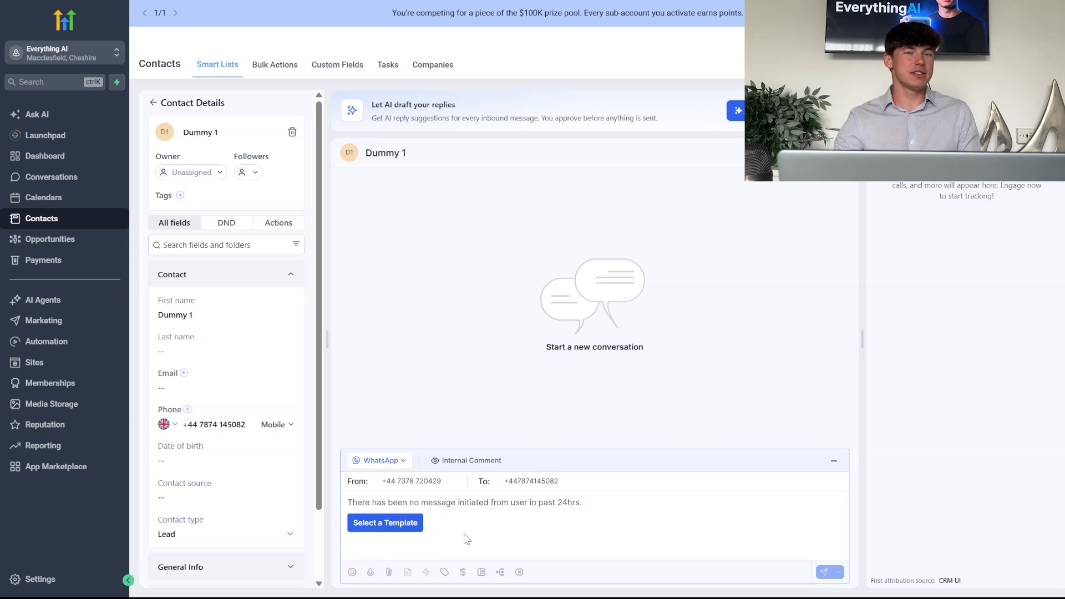
Step: Confirm no WhatsApp templates exist, then start a new one under Settings > WhatsApp > Templates
{"action": "left_click", "coordinate": [411, 530]}
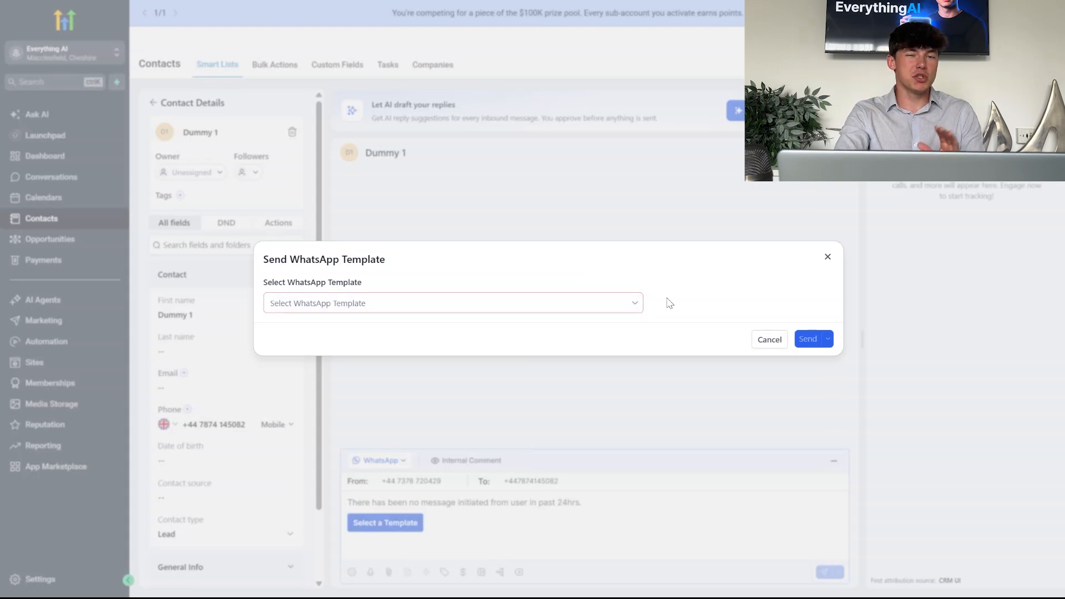
{"action": "left_click", "coordinate": [609, 308]}
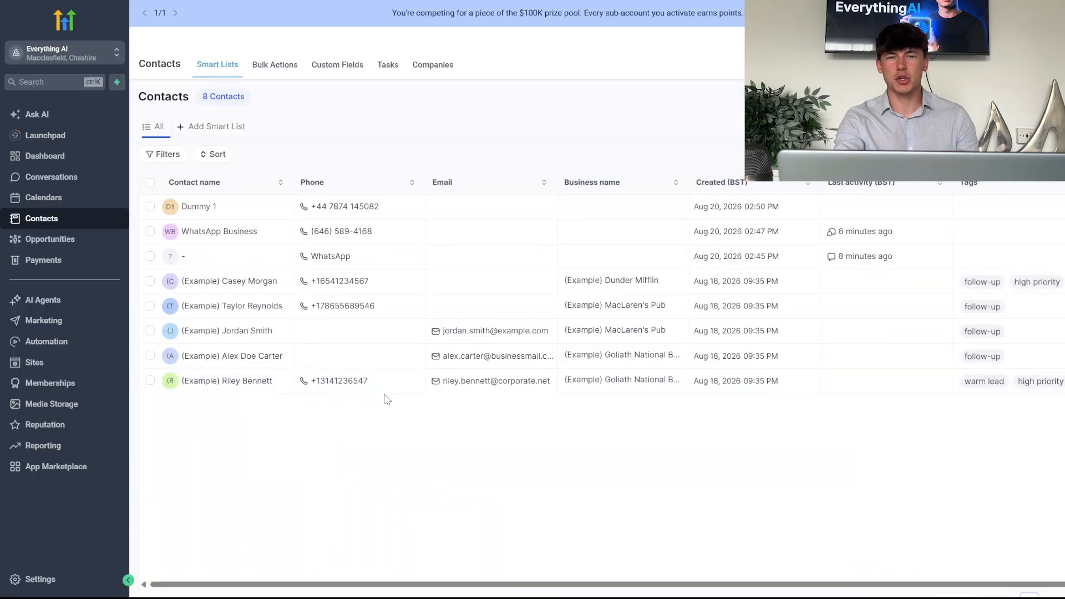
{"action": "left_click", "coordinate": [33, 579]}
{"action": "left_click", "coordinate": [63, 350]}
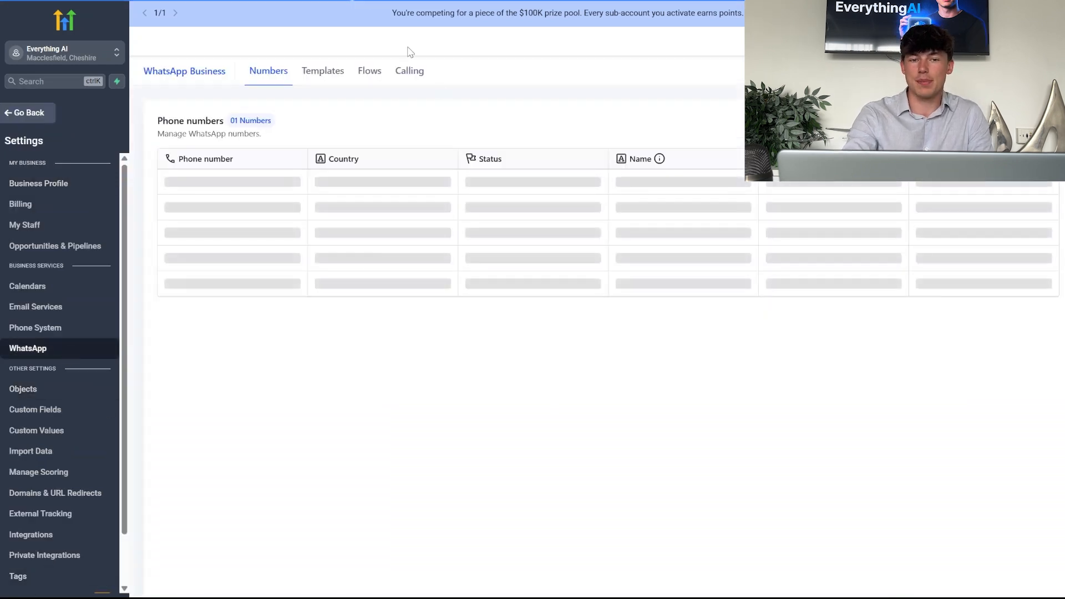
{"action": "left_click", "coordinate": [300, 73]}
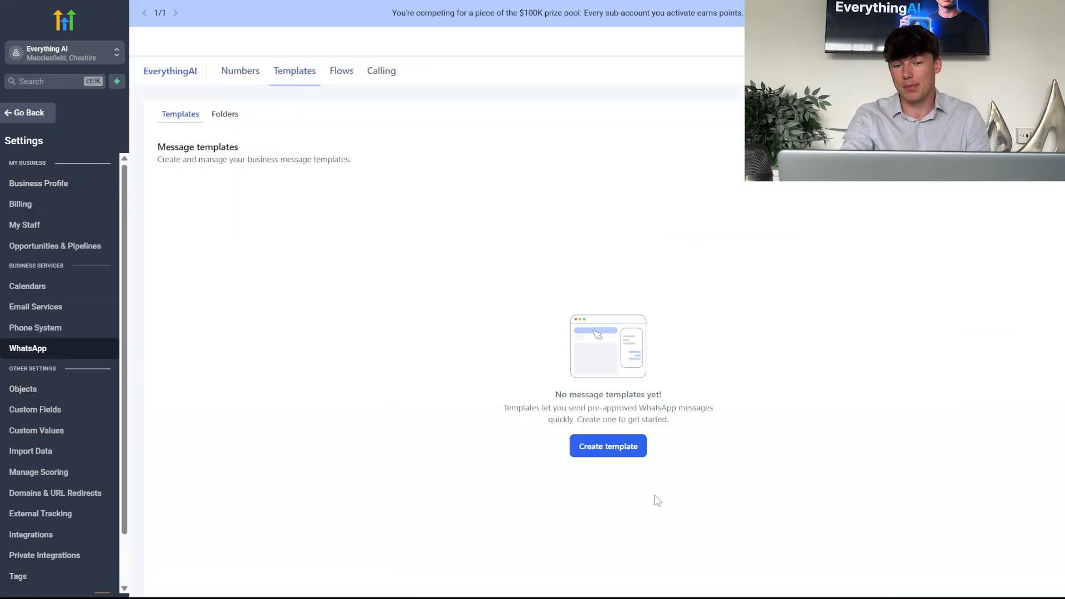
{"action": "left_click", "coordinate": [623, 460]}
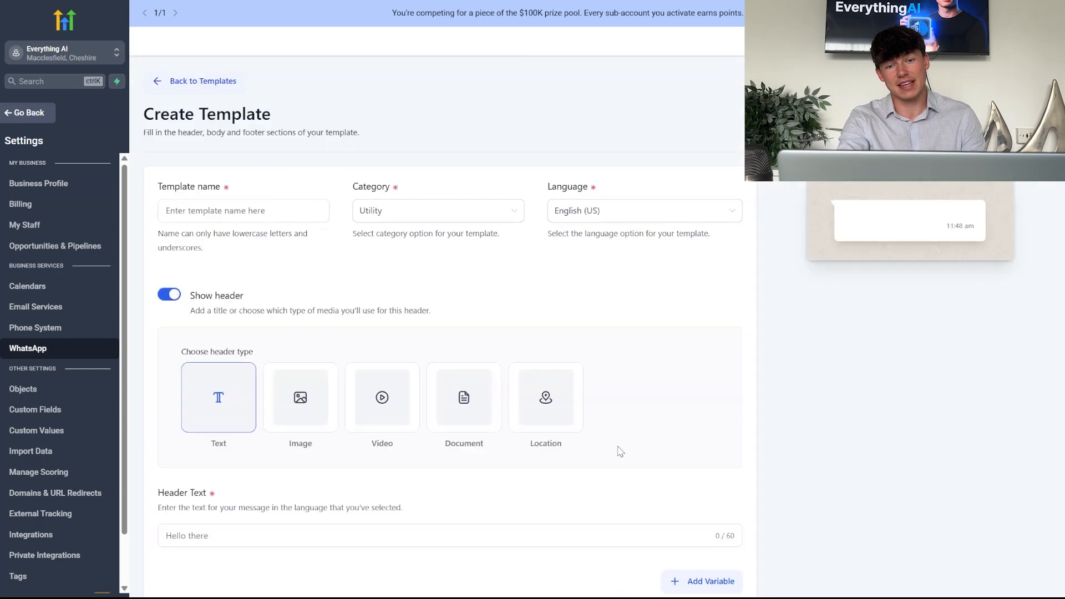
{"action": "left_click", "coordinate": [313, 216]}
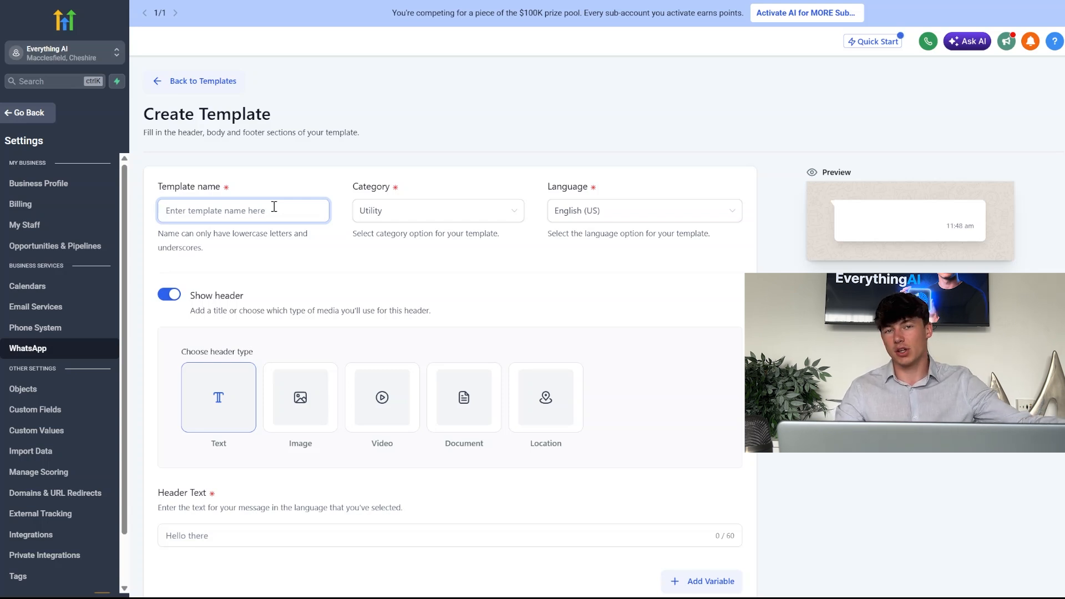
Step: Name the template Welcome_Template, set Marketing category and English (UK), and turn off the header
{"action": "type", "text": "Welcome"}
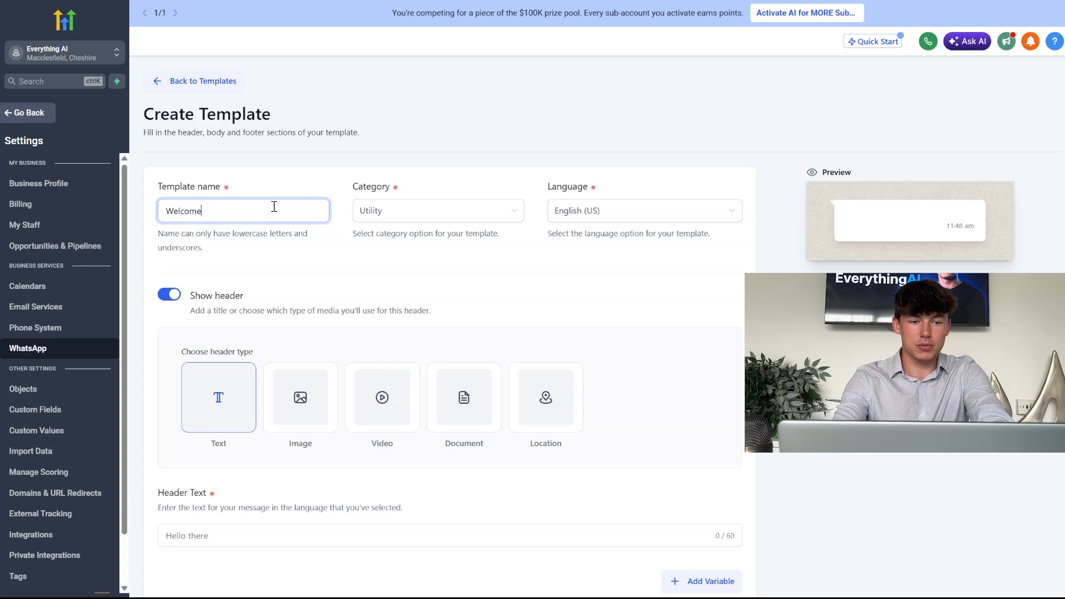
{"action": "type", "text": "__Template"}
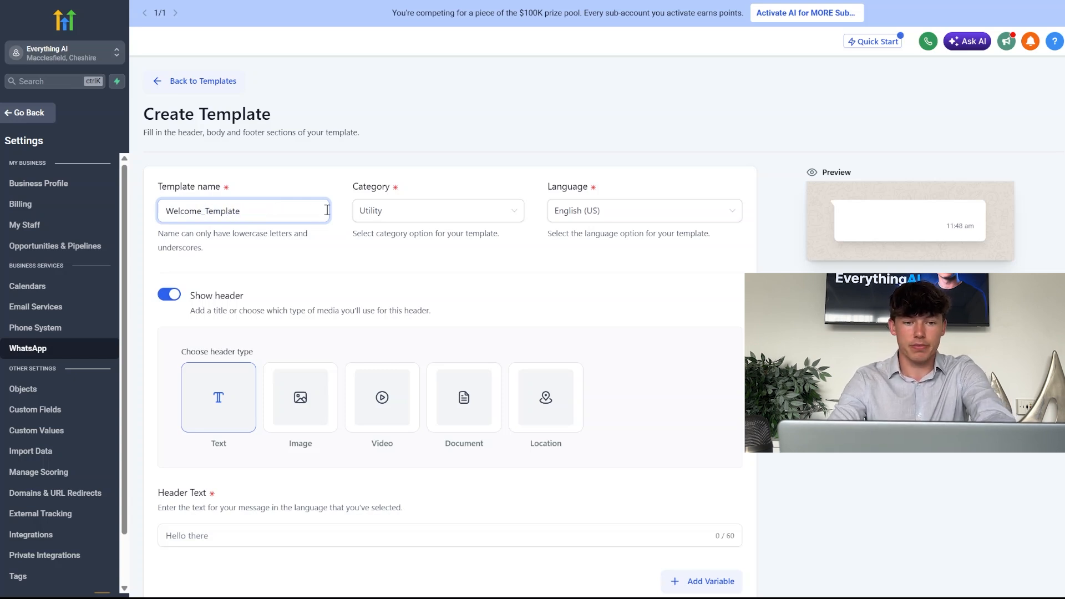
{"action": "left_click", "coordinate": [391, 215]}
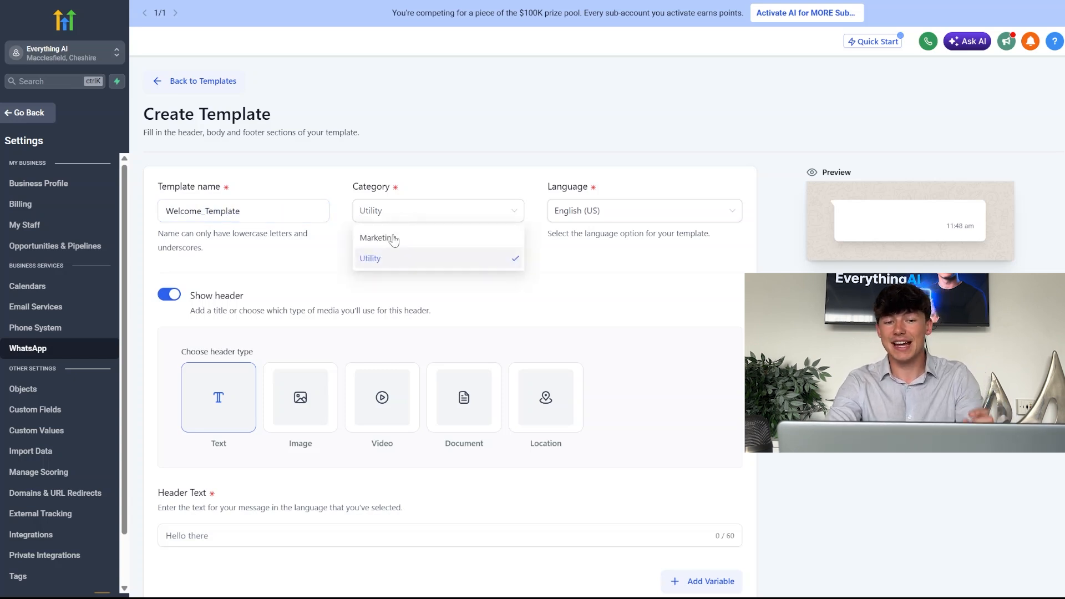
{"action": "left_click", "coordinate": [392, 242]}
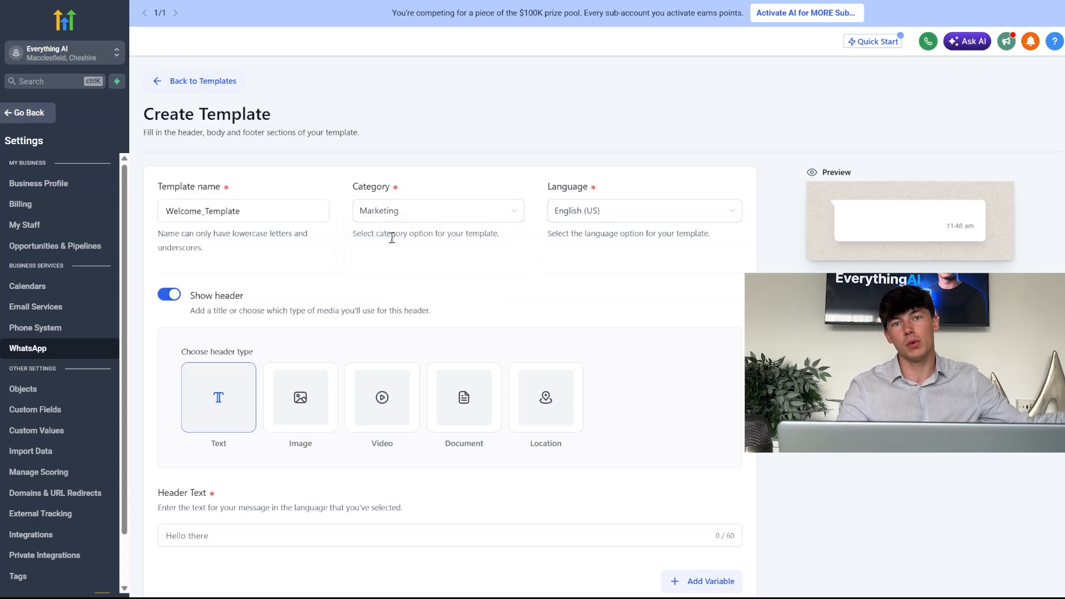
{"action": "left_click", "coordinate": [643, 211]}
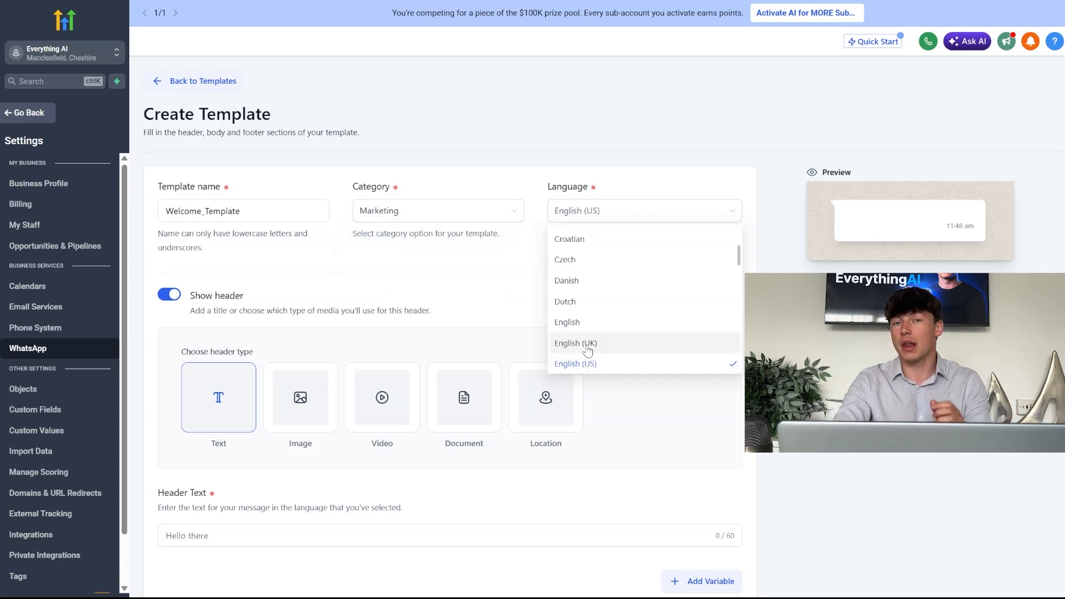
{"action": "left_click", "coordinate": [724, 339]}
{"action": "scroll", "coordinate": [304, 388], "scroll_direction": "down", "scroll_amount": 2}
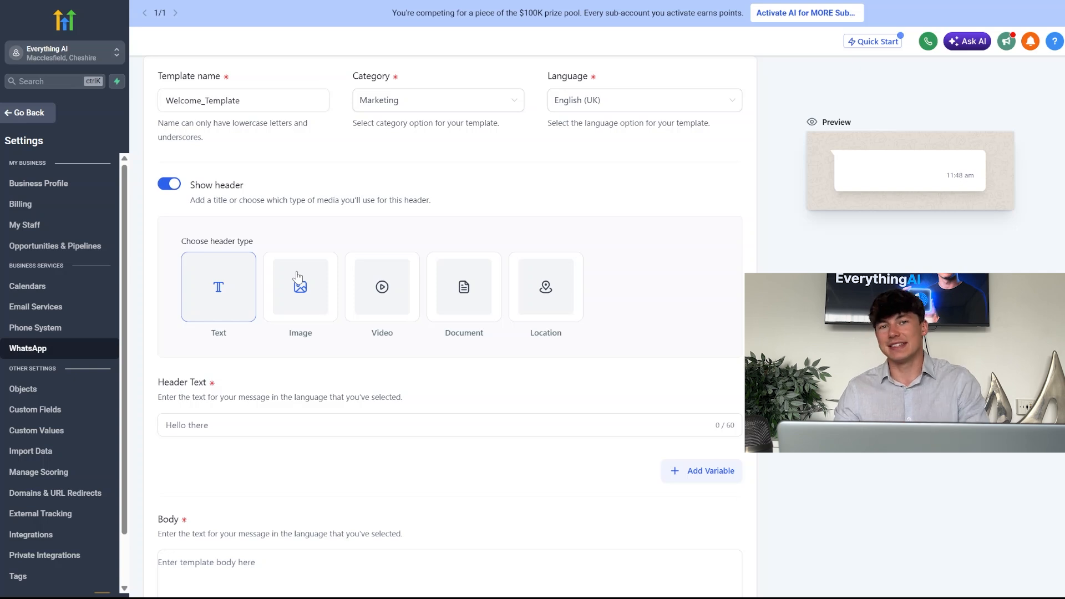
{"action": "left_click", "coordinate": [169, 184]}
Step: Write the body 'Hey {{1}}' with the variable mapped to the contact's first name
{"action": "left_click", "coordinate": [208, 251]}
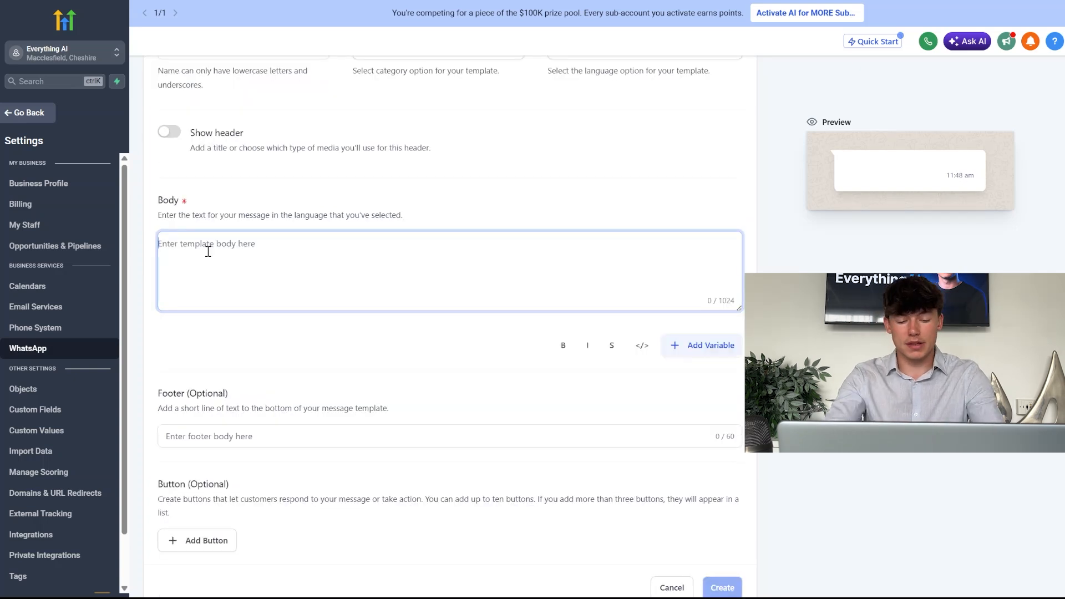
{"action": "type", "text": "Hey"}
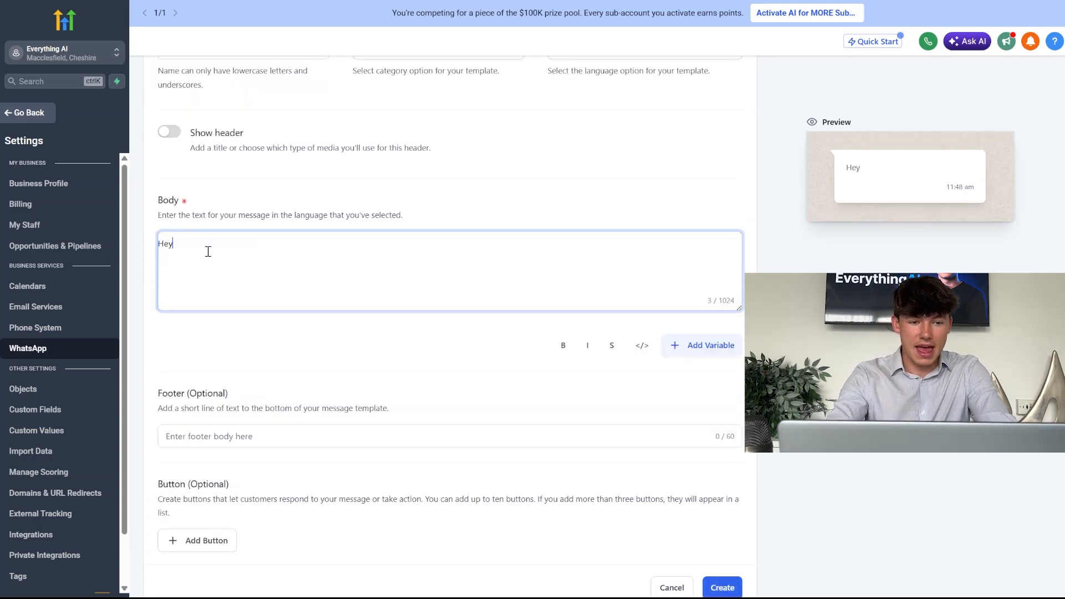
{"action": "left_click", "coordinate": [686, 348]}
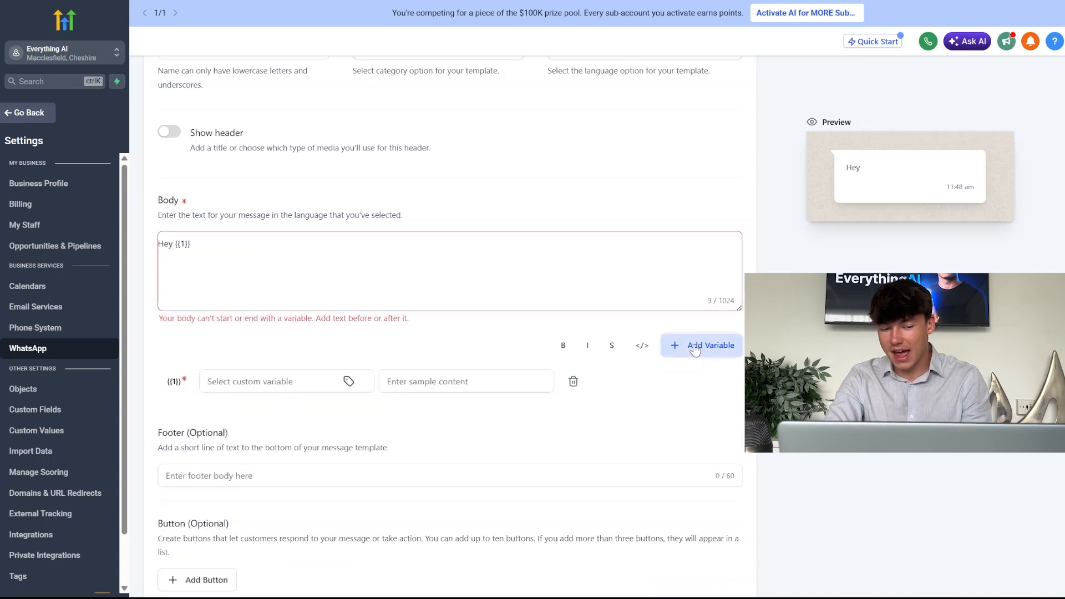
{"action": "left_click", "coordinate": [347, 382]}
{"action": "left_click", "coordinate": [322, 85]}
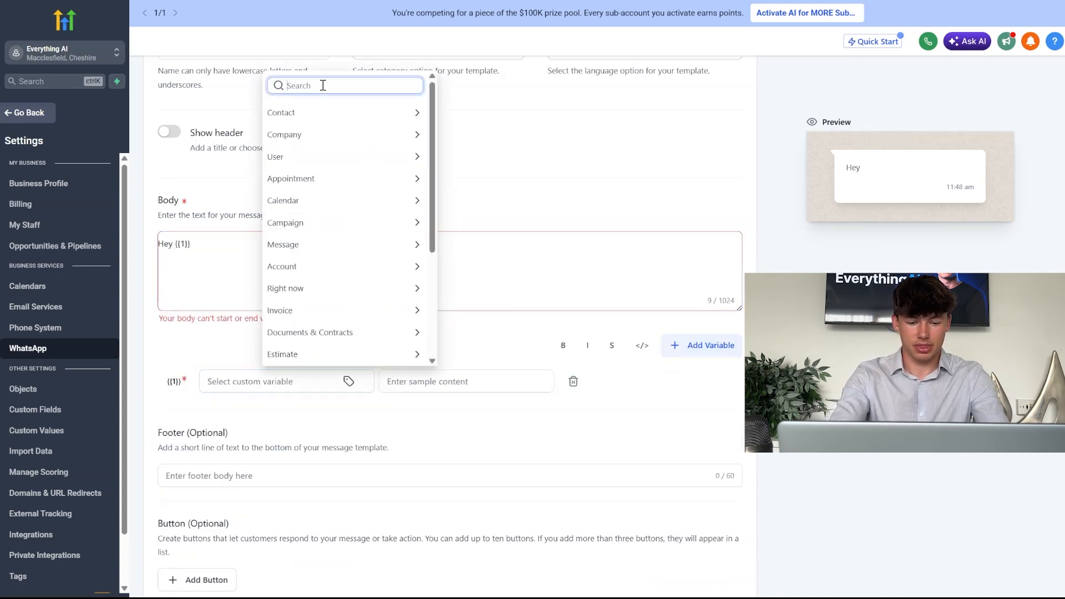
{"action": "type", "text": "first"}
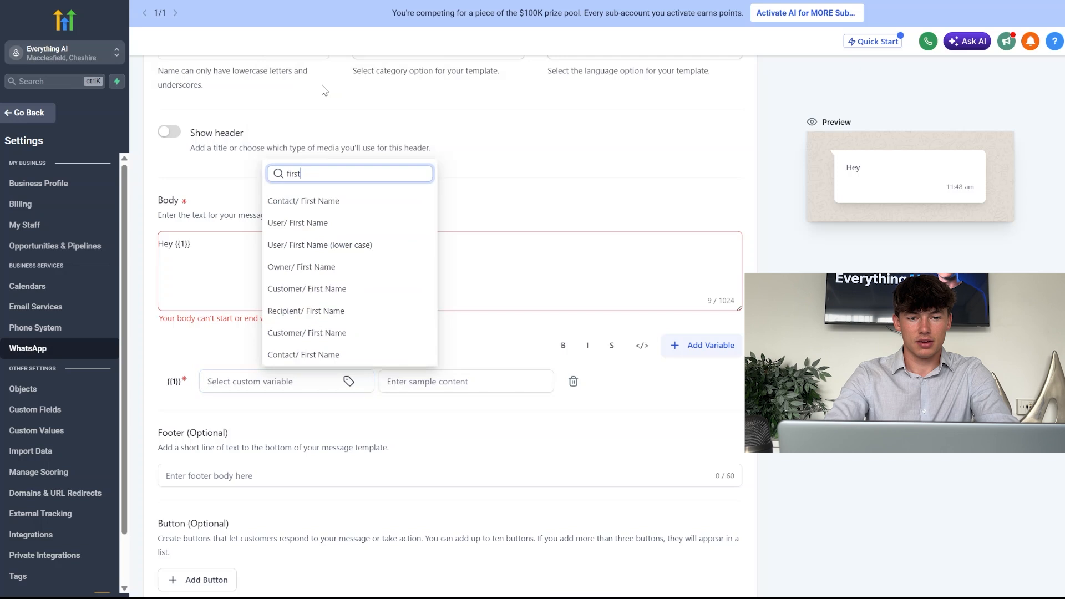
{"action": "left_click", "coordinate": [336, 208]}
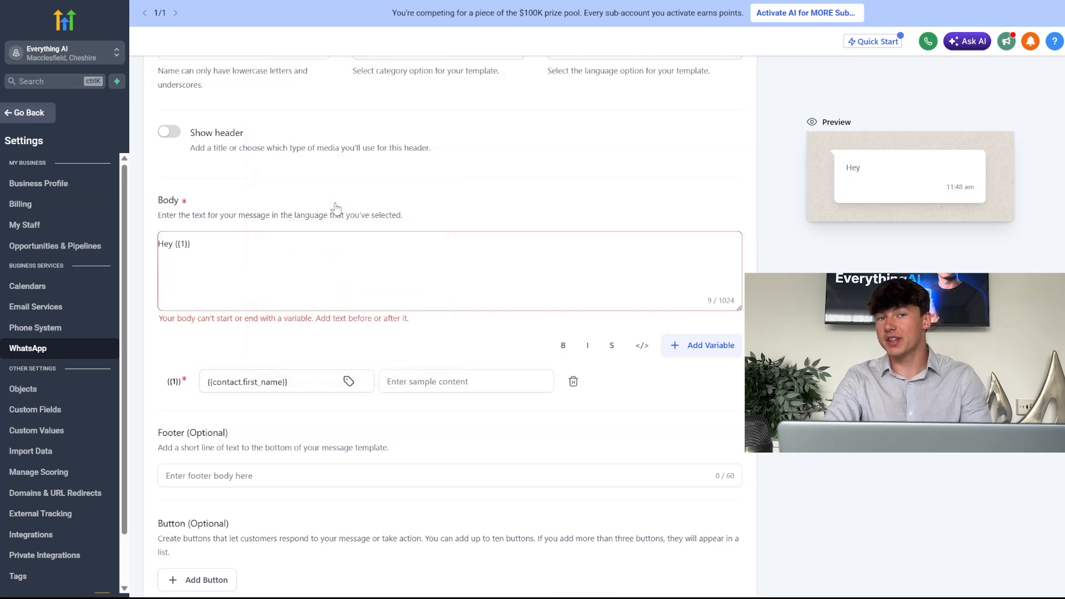
{"action": "left_click", "coordinate": [245, 240]}
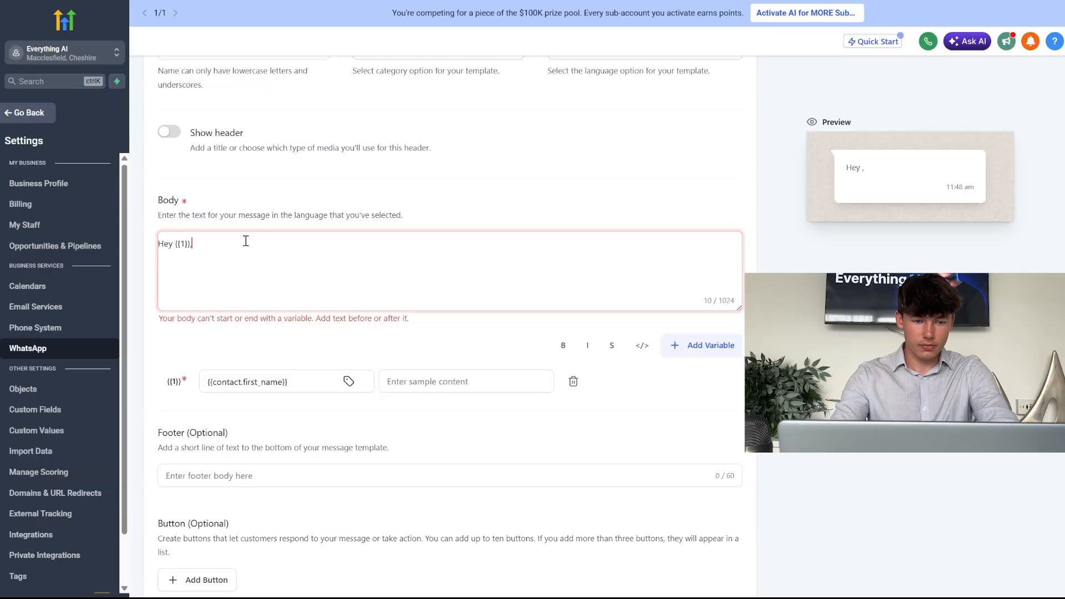
{"action": "type", "text": ","}
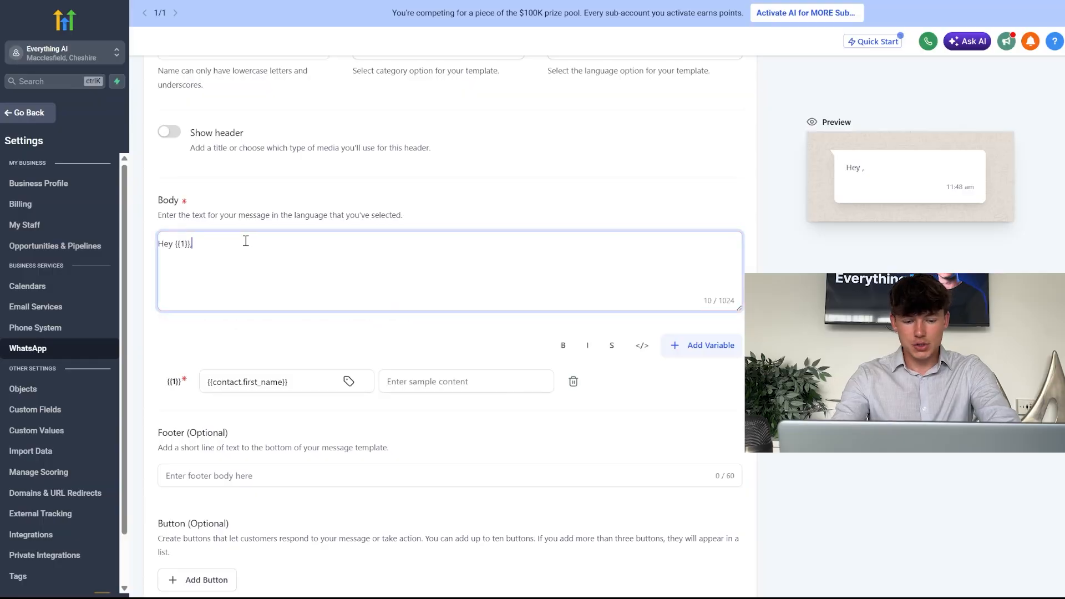
{"action": "type", "text": " welcome to th"}
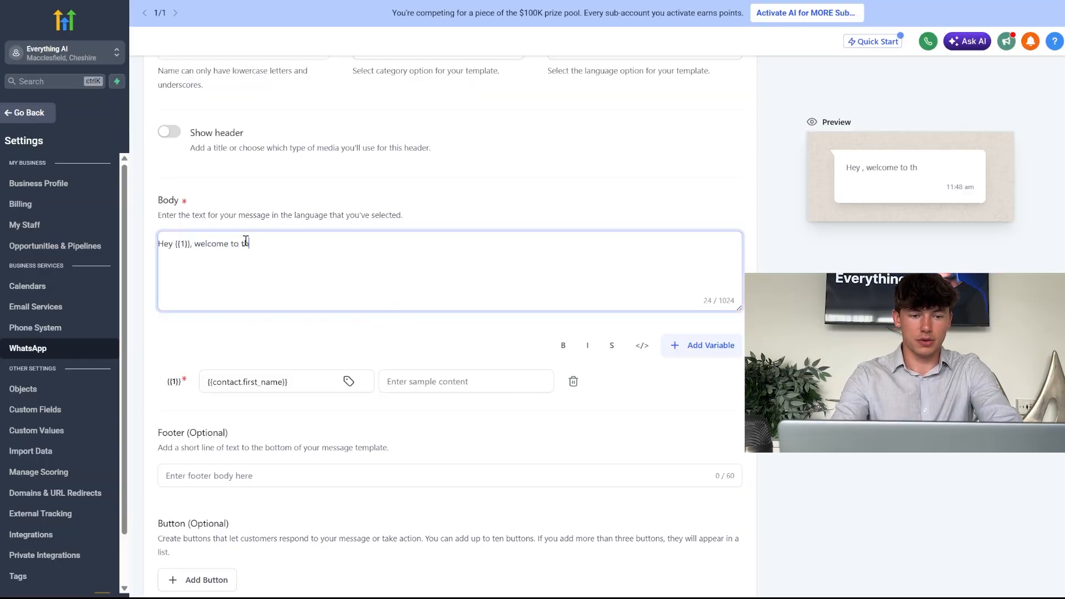
{"action": "type", "text": "e team!"}
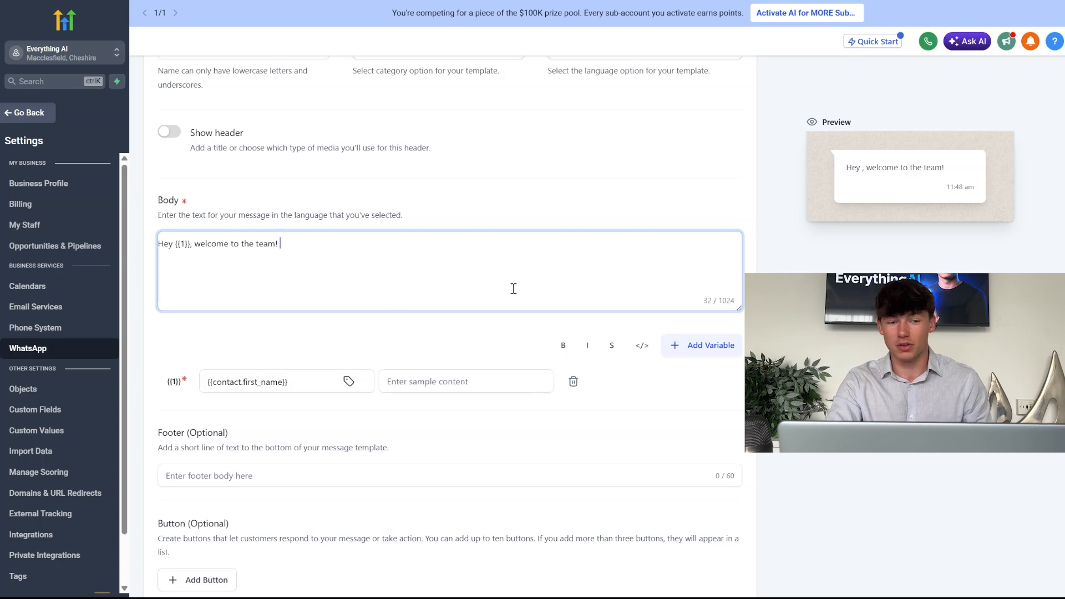
{"action": "left_click", "coordinate": [173, 133]}
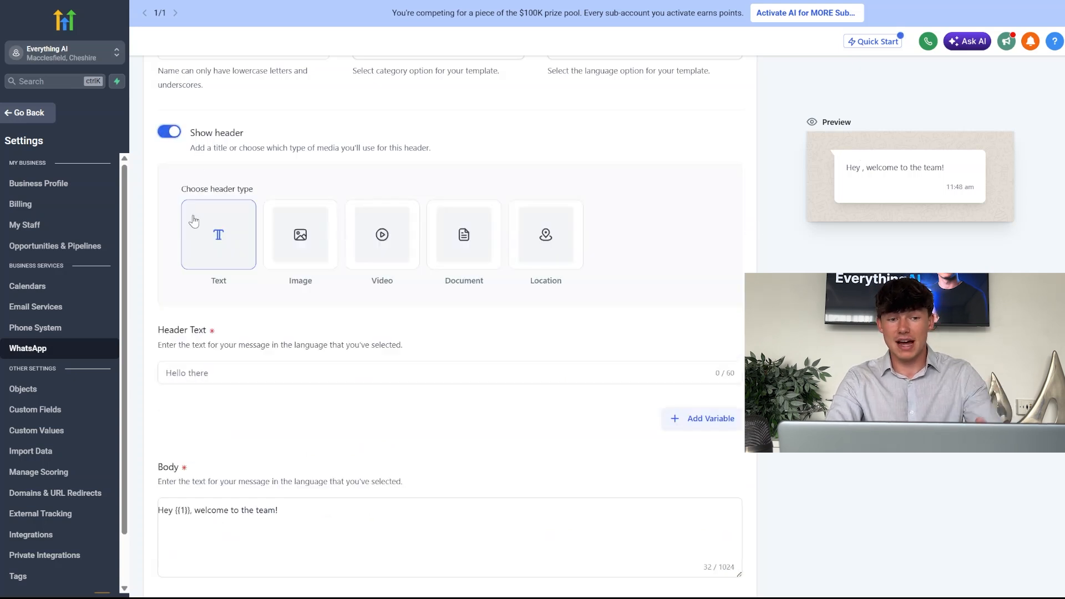
{"action": "left_click", "coordinate": [211, 373]}
{"action": "type", "text": "Hell"}
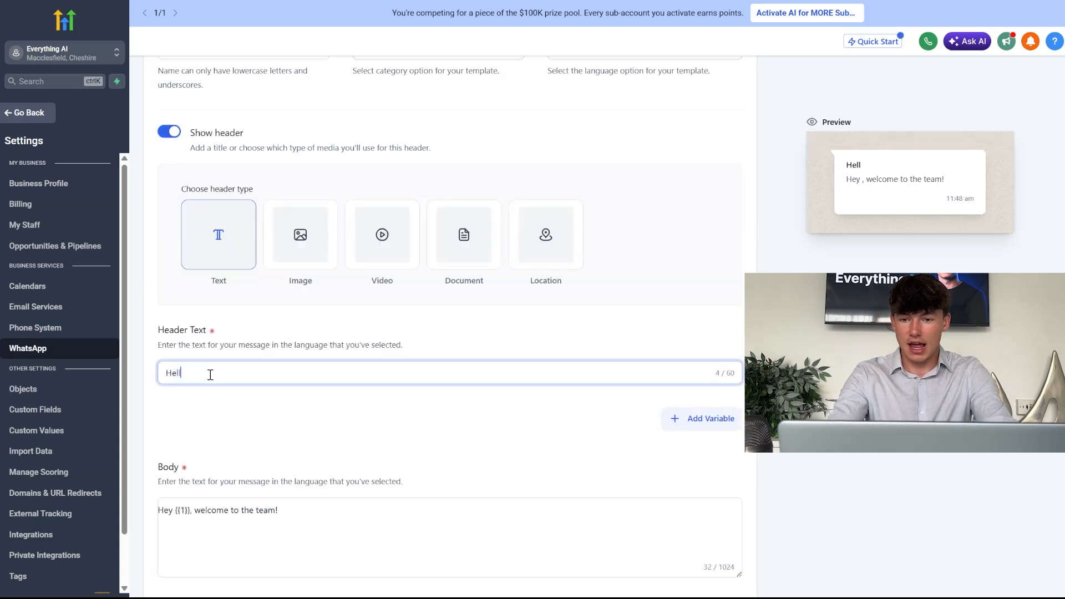
{"action": "type", "text": "o"}
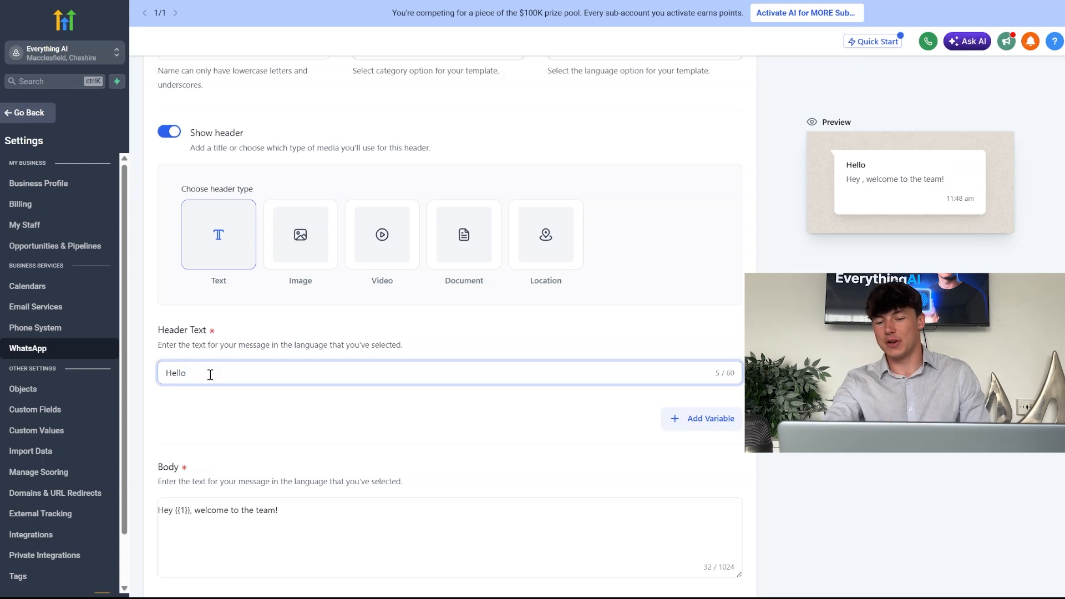
{"action": "left_click", "coordinate": [169, 132]}
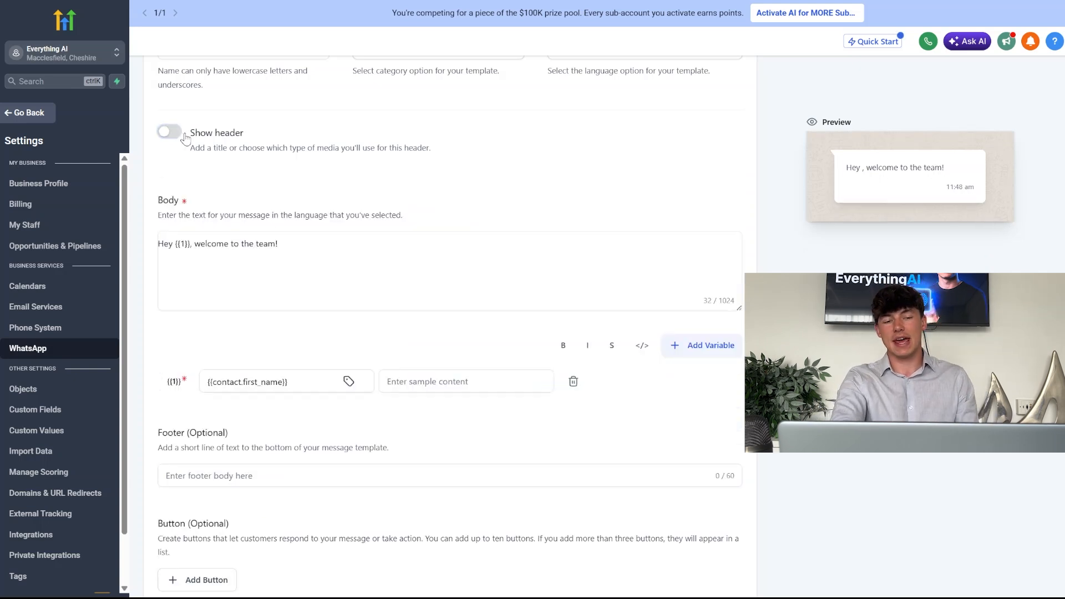
{"action": "left_click", "coordinate": [322, 259]}
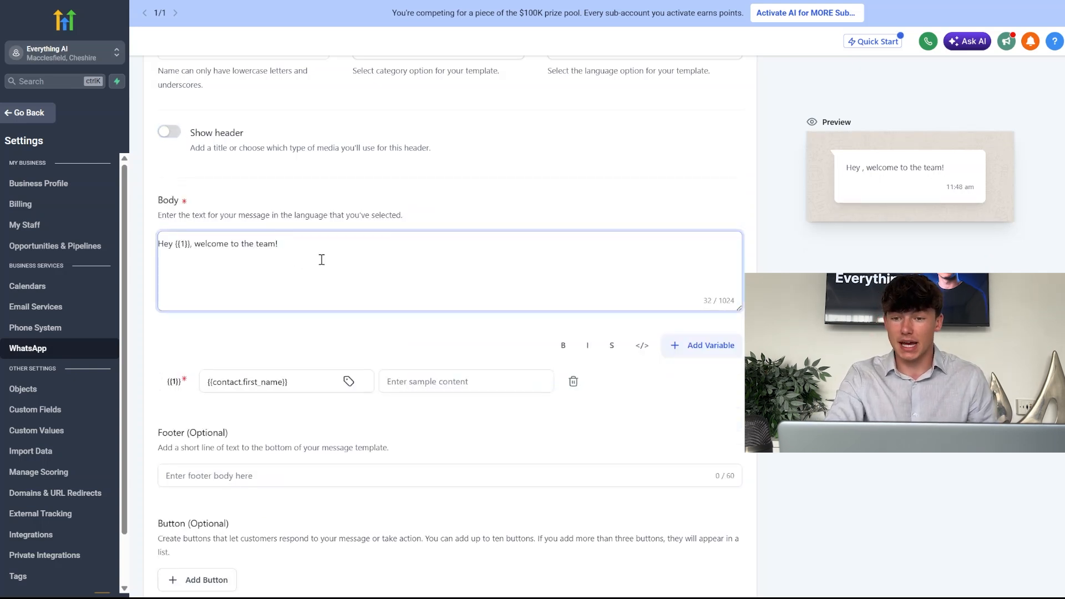
{"action": "left_click", "coordinate": [690, 345]}
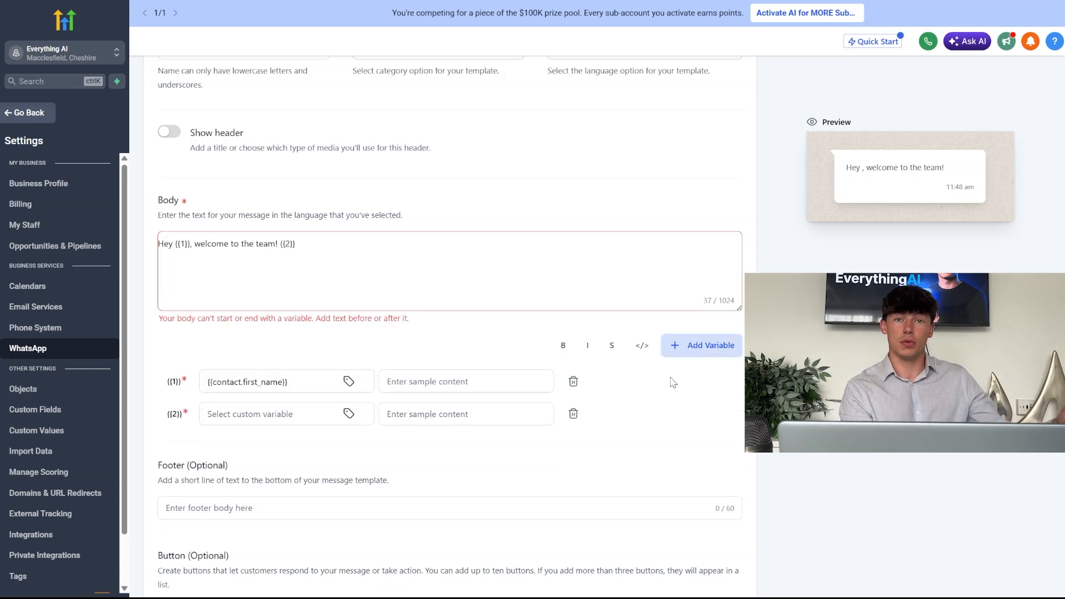
{"action": "left_click", "coordinate": [573, 414]}
{"action": "left_click", "coordinate": [319, 432]}
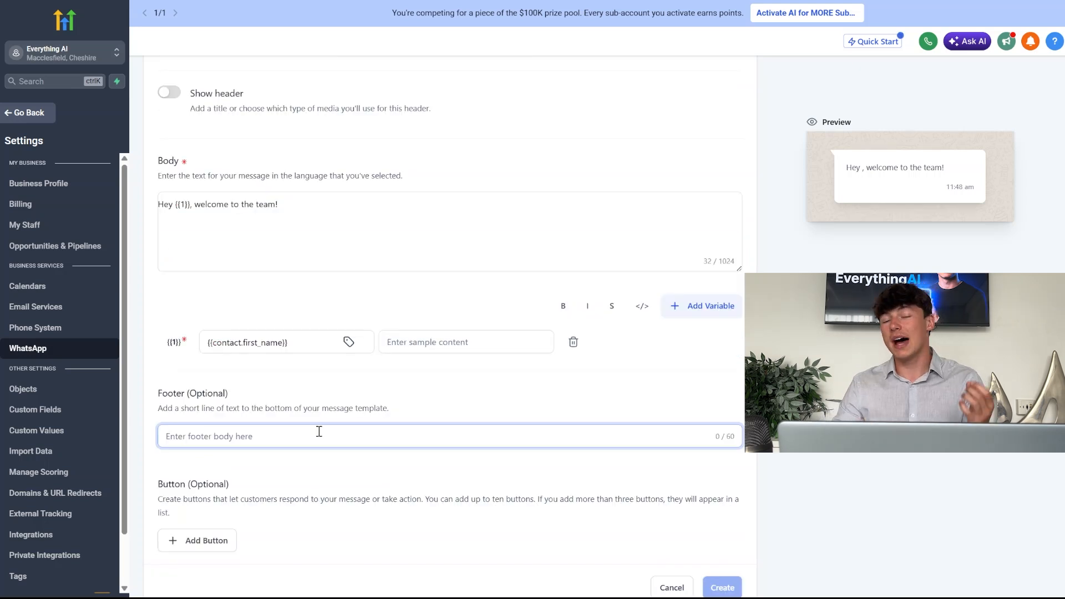
{"action": "type", "text": "Text"}
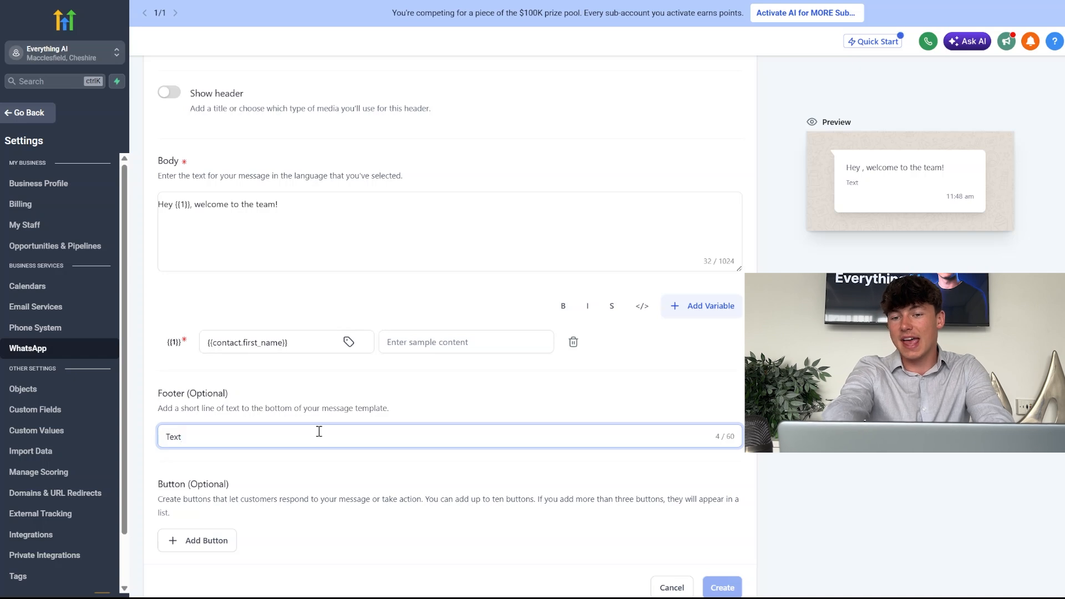
{"action": "key", "text": "BackSpace"}
{"action": "key", "text": "BackSpace"}
{"action": "key", "text": "BackSpace"}
{"action": "key", "text": "BackSpace"}
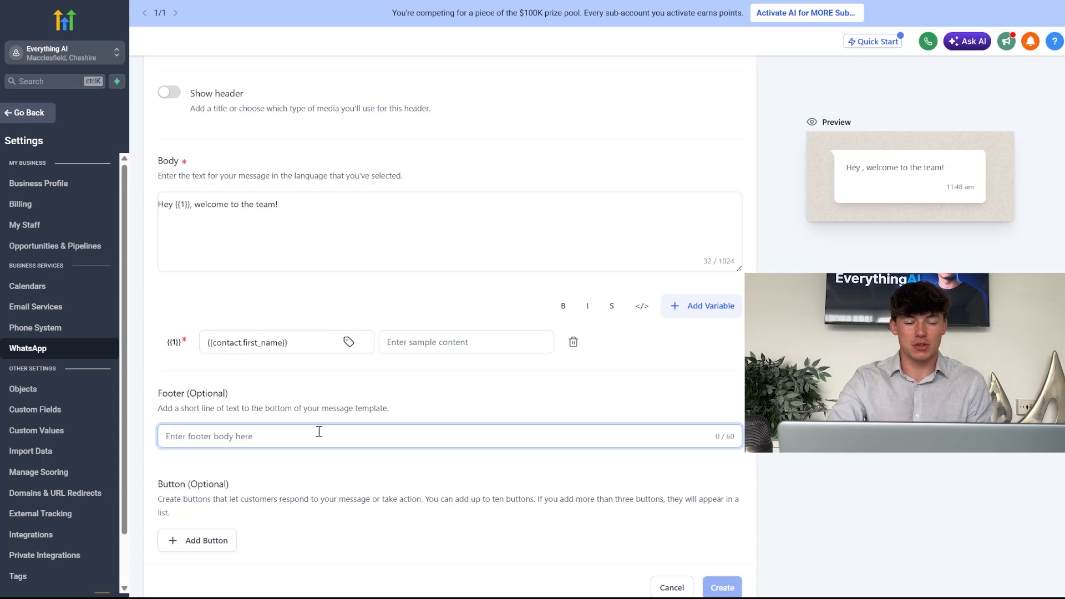
{"action": "left_click", "coordinate": [277, 495]}
{"action": "scroll", "coordinate": [277, 495], "scroll_direction": "down", "scroll_amount": 1}
{"action": "left_click", "coordinate": [215, 512]}
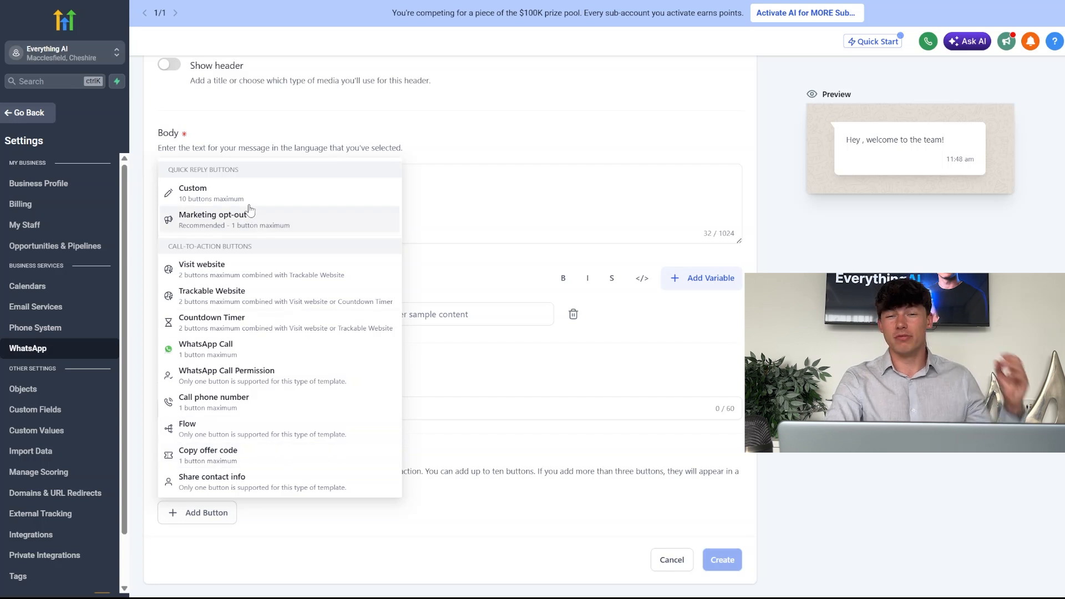
{"action": "left_click", "coordinate": [237, 271]}
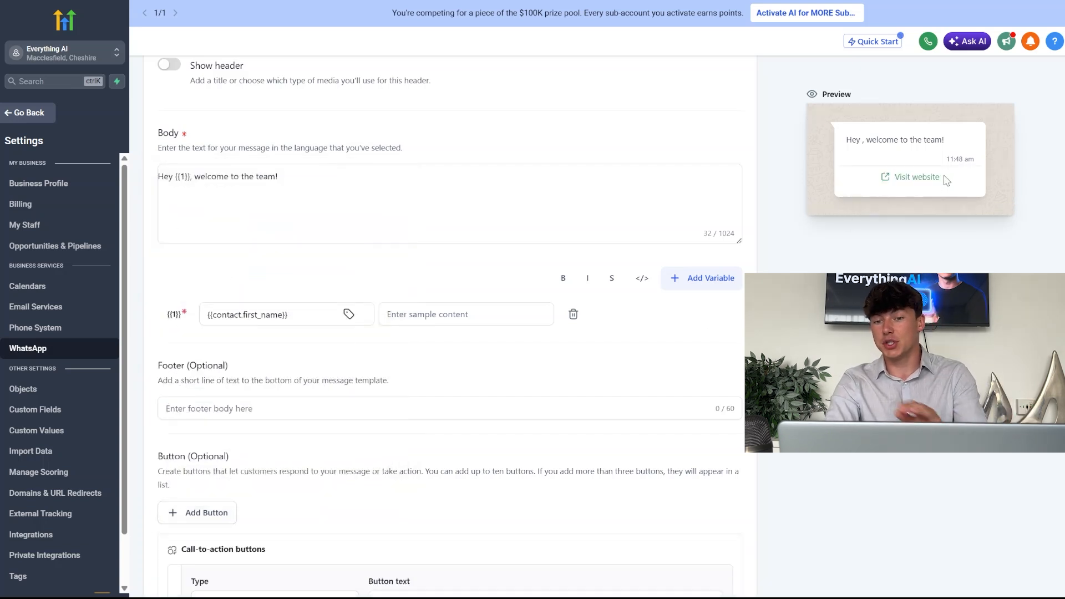
{"action": "scroll", "coordinate": [719, 279], "scroll_direction": "down", "scroll_amount": 3}
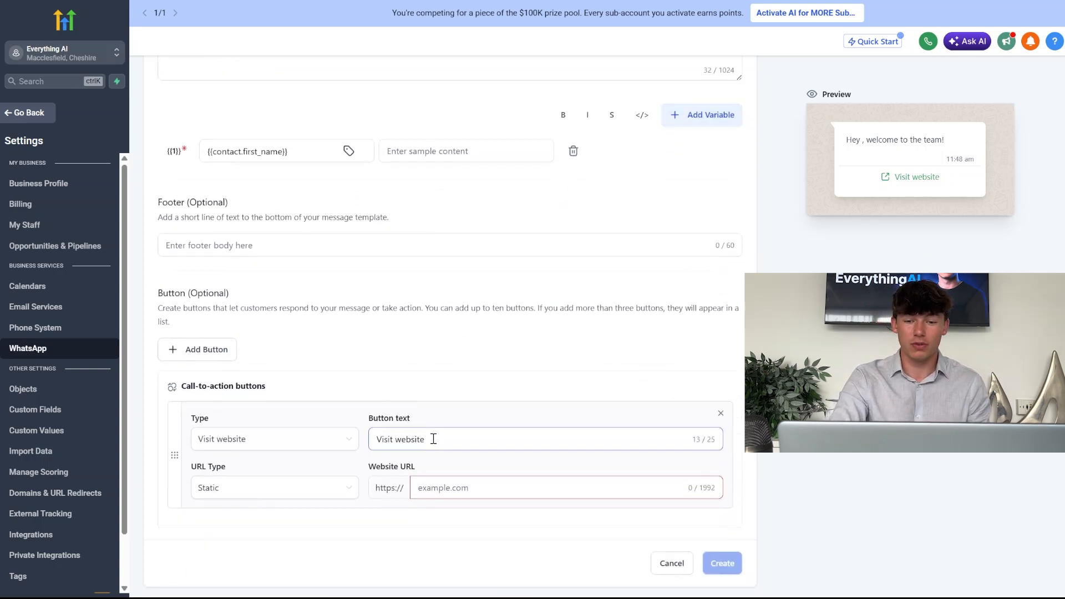
{"action": "left_click", "coordinate": [720, 413]}
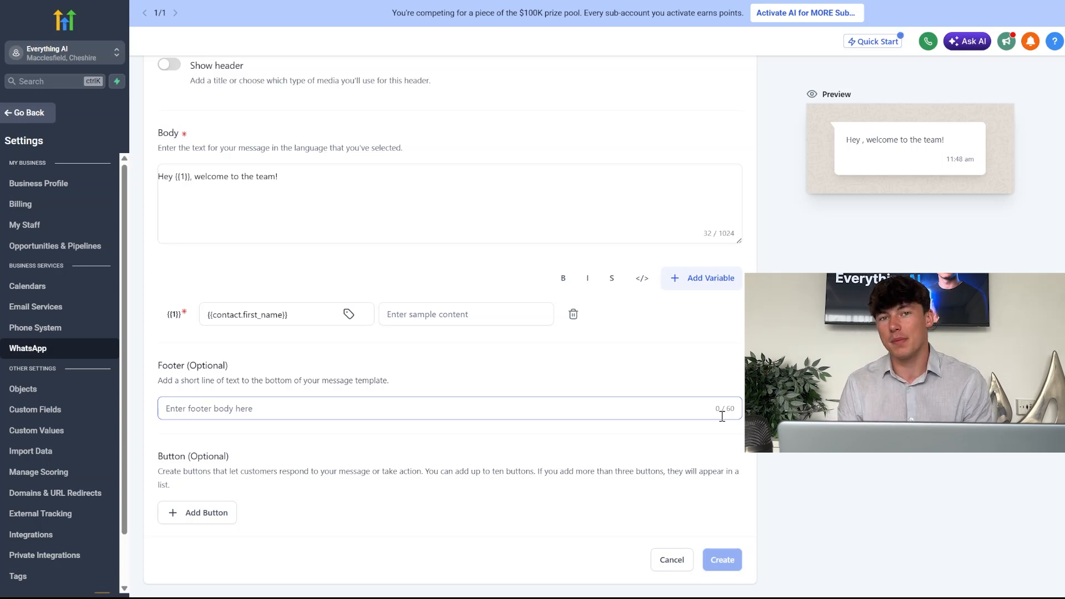
{"action": "left_click", "coordinate": [496, 325]}
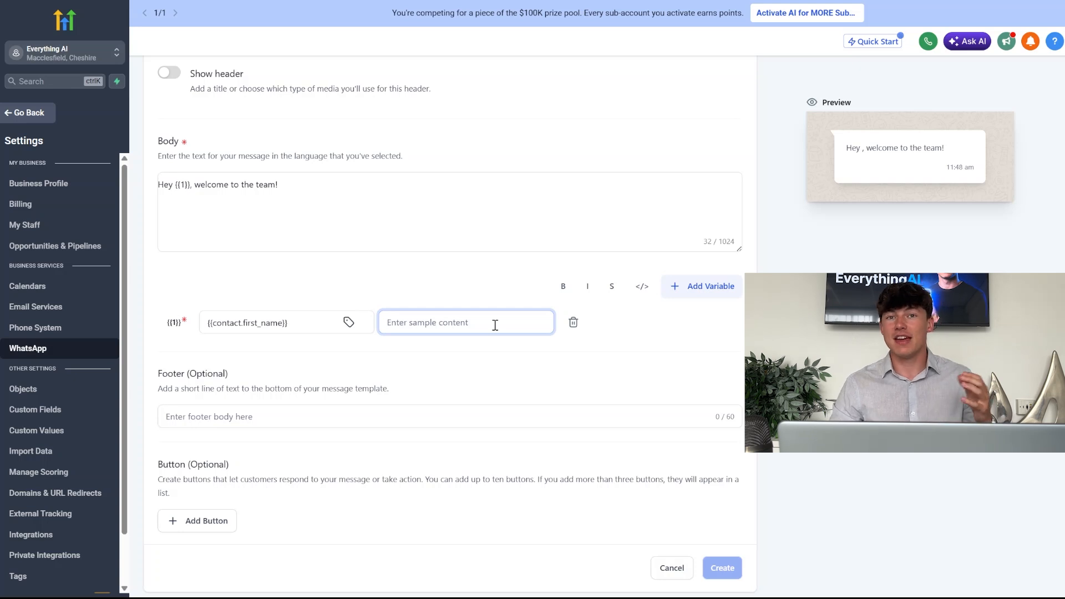
Step: Enter a sample first name for {{1}} and create the welcome template
{"action": "type", "text": "George"}
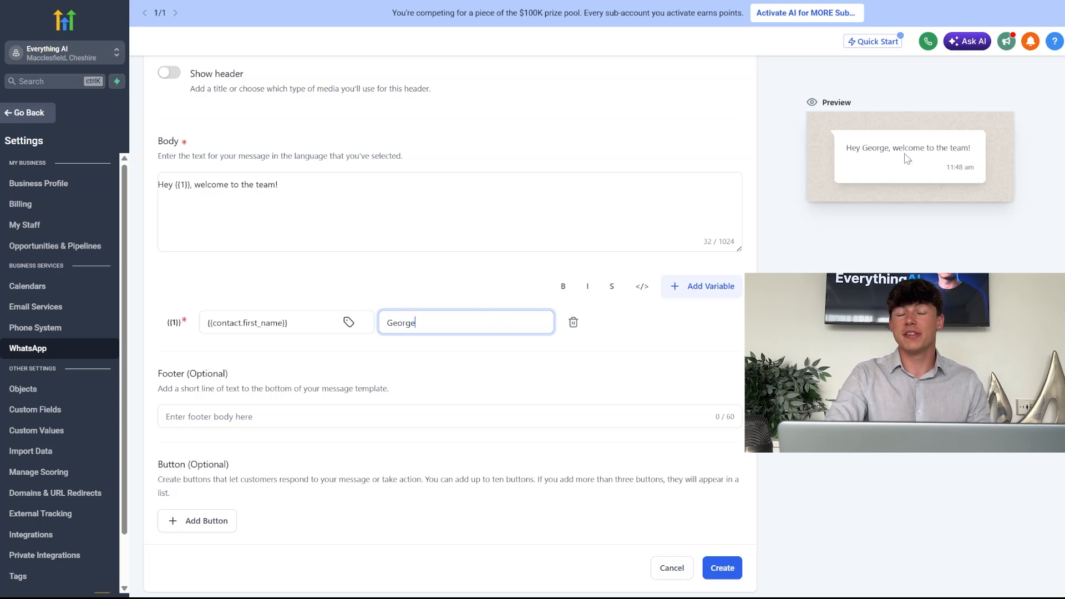
{"action": "scroll", "coordinate": [905, 214], "scroll_direction": "down", "scroll_amount": 1}
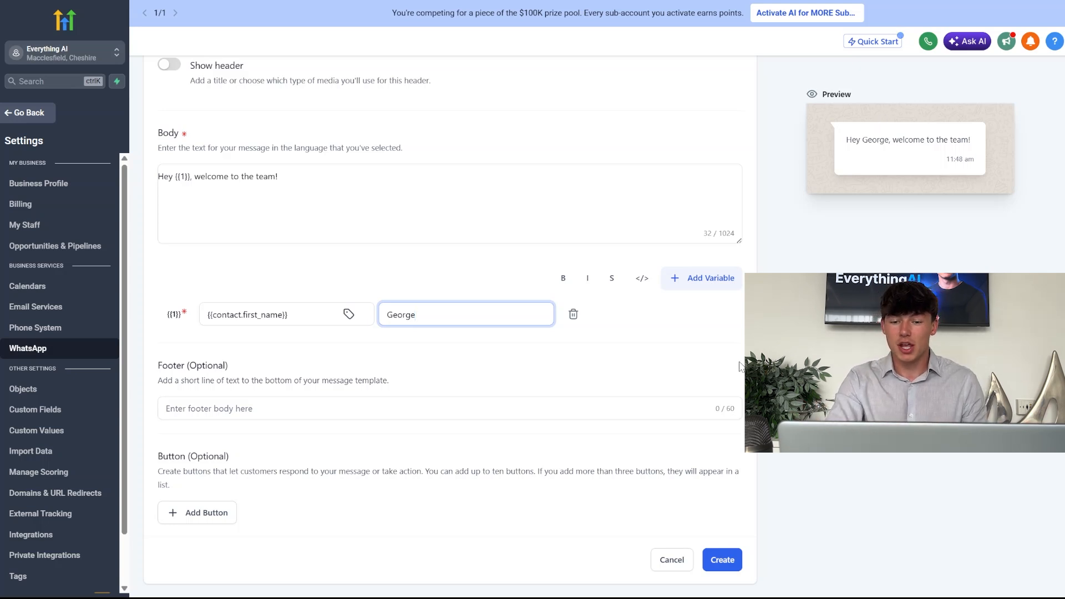
{"action": "left_click", "coordinate": [720, 561]}
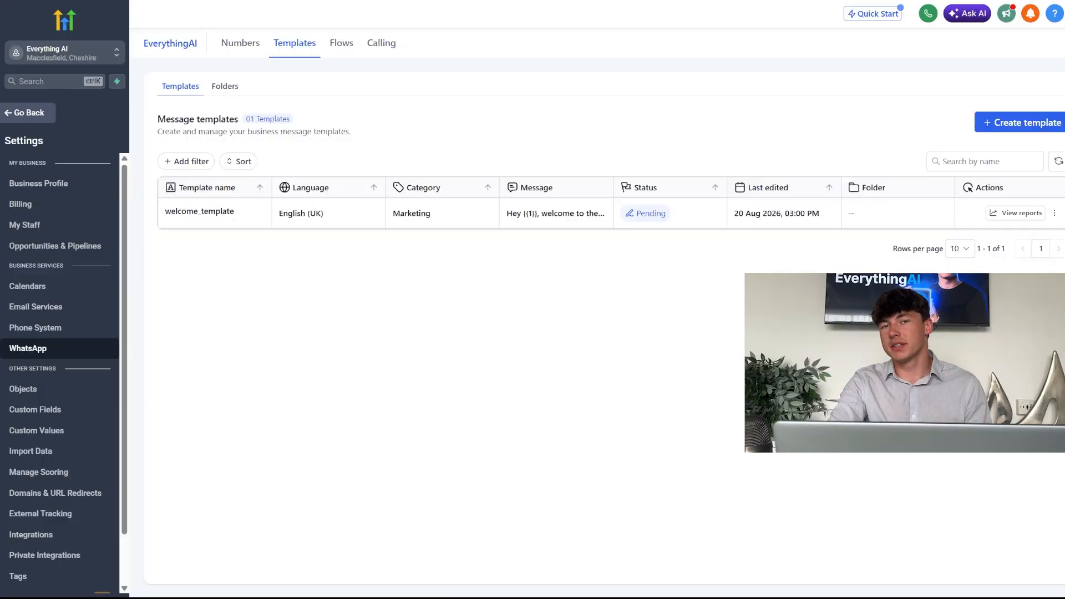
Step: Start a blank WhatsApp template named Follow-up, with category Utility and language English (UK)
{"action": "left_click", "coordinate": [990, 123]}
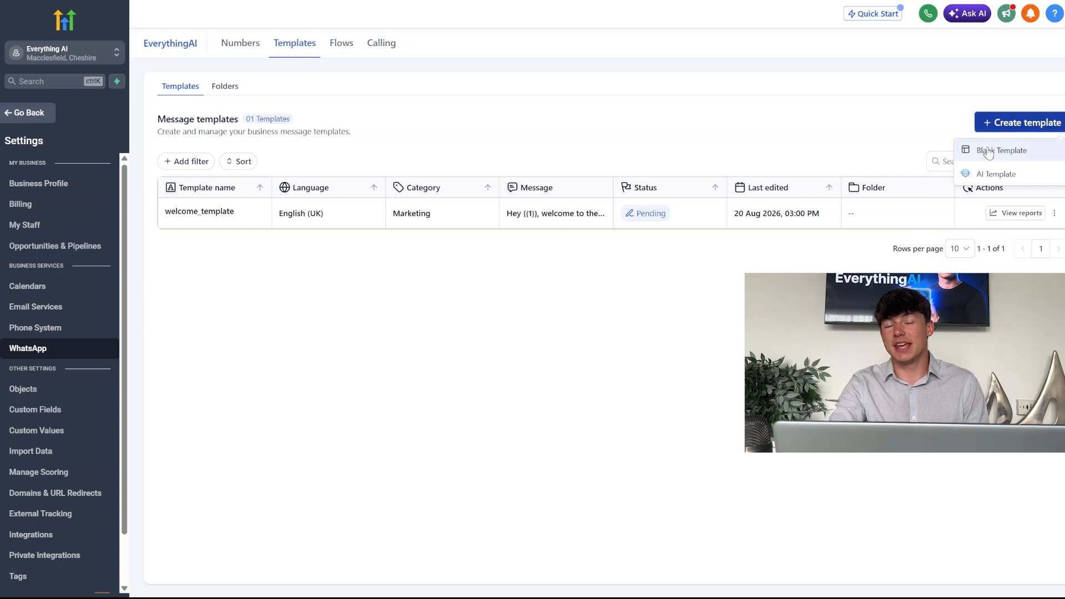
{"action": "left_click", "coordinate": [988, 151]}
{"action": "left_click", "coordinate": [289, 183]}
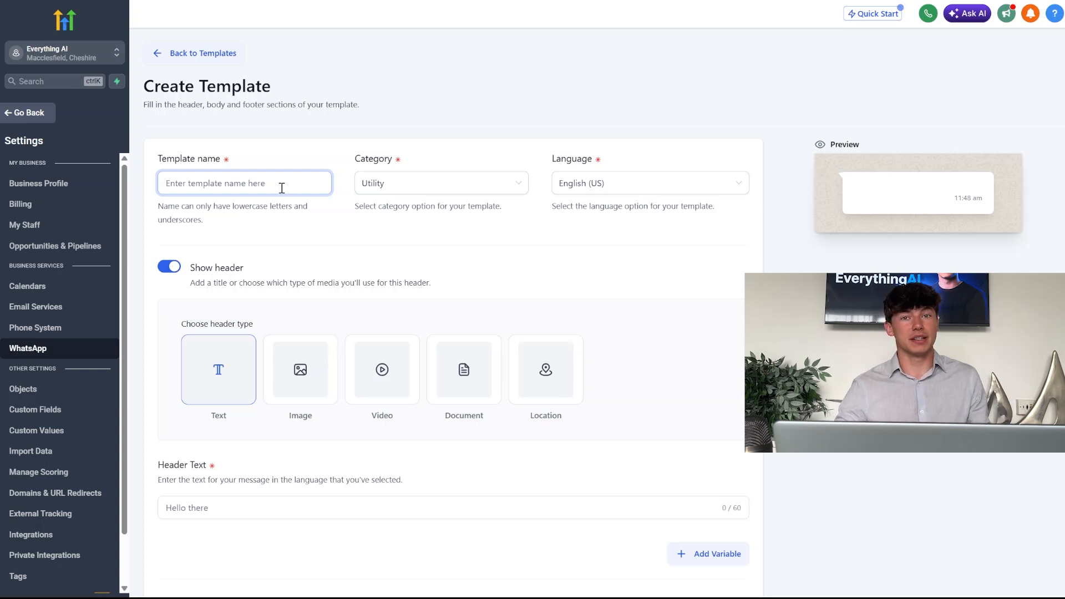
{"action": "type", "text": "Follow-up"}
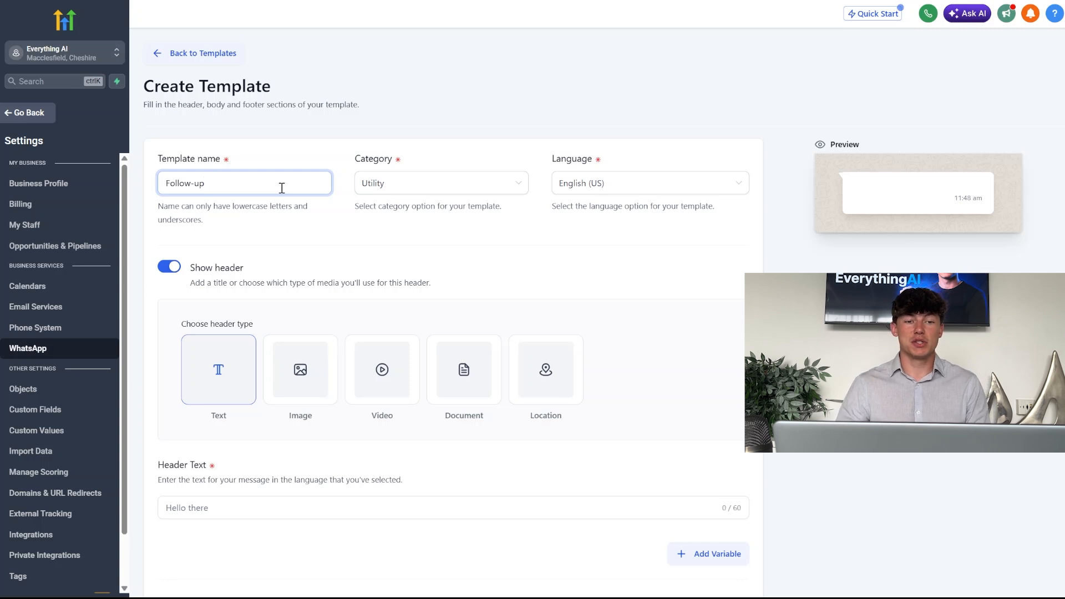
{"action": "left_click", "coordinate": [369, 185]}
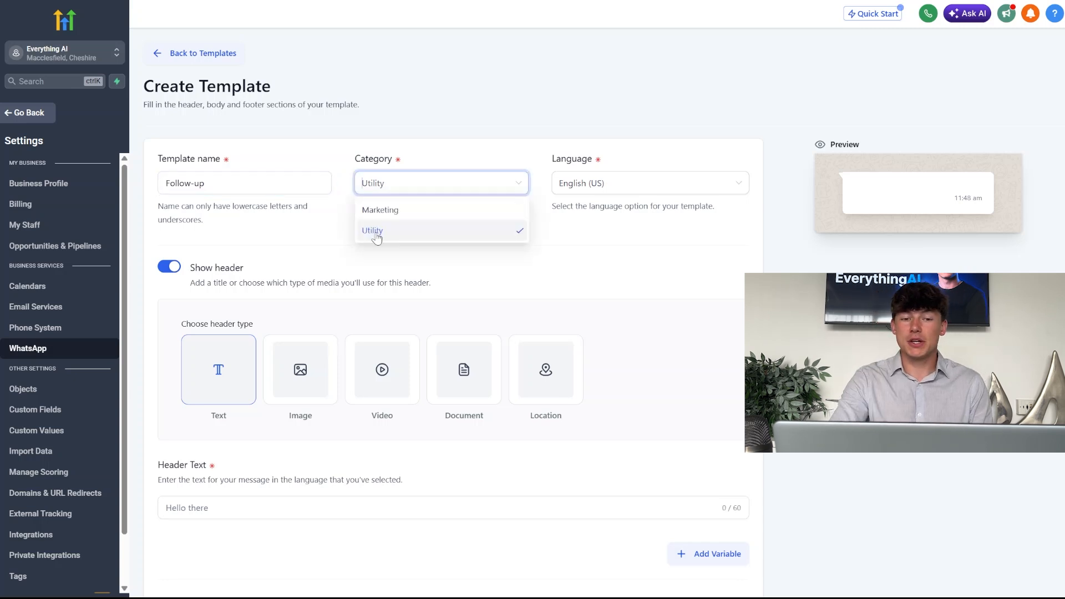
{"action": "left_click", "coordinate": [376, 233]}
{"action": "left_click", "coordinate": [560, 186]}
{"action": "left_click", "coordinate": [585, 316]}
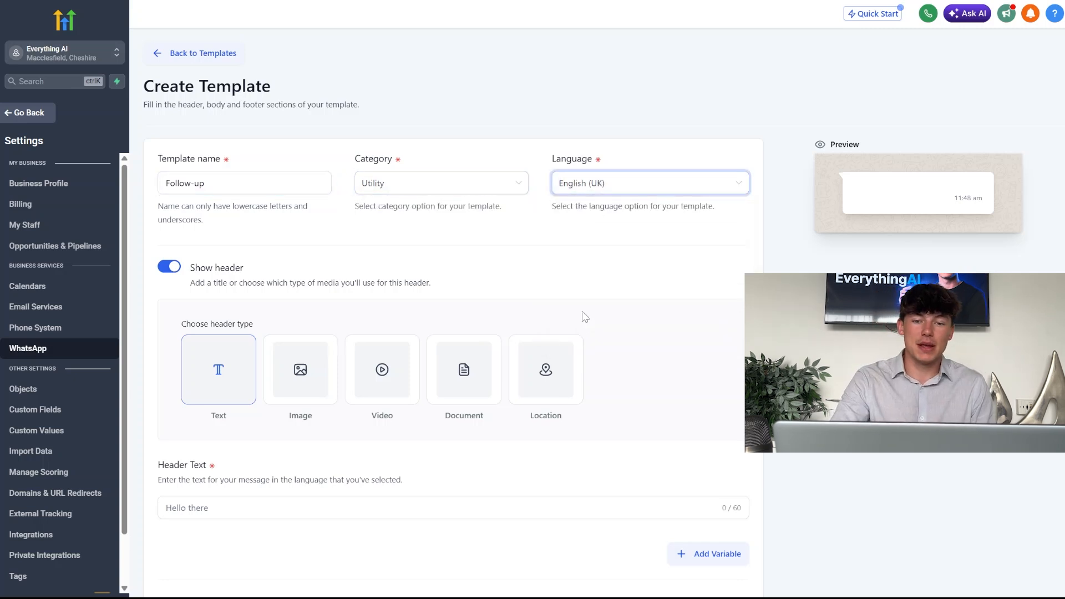
Step: Try a video header, then leave the template without a header
{"action": "scroll", "coordinate": [585, 316], "scroll_direction": "down", "scroll_amount": 2}
{"action": "left_click", "coordinate": [171, 177]}
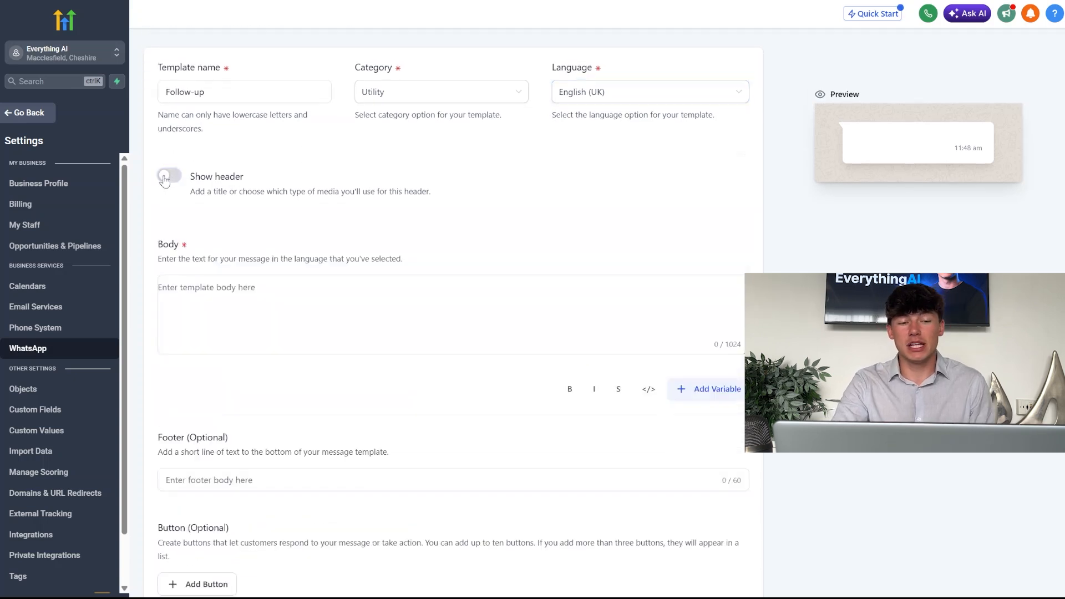
{"action": "left_click", "coordinate": [169, 176]}
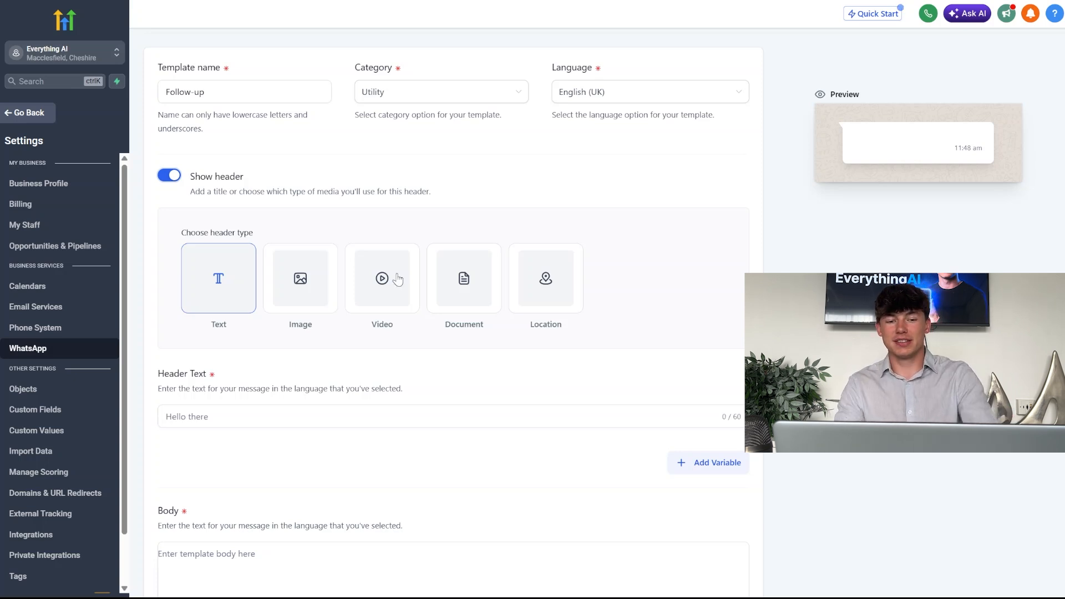
{"action": "left_click", "coordinate": [387, 282]}
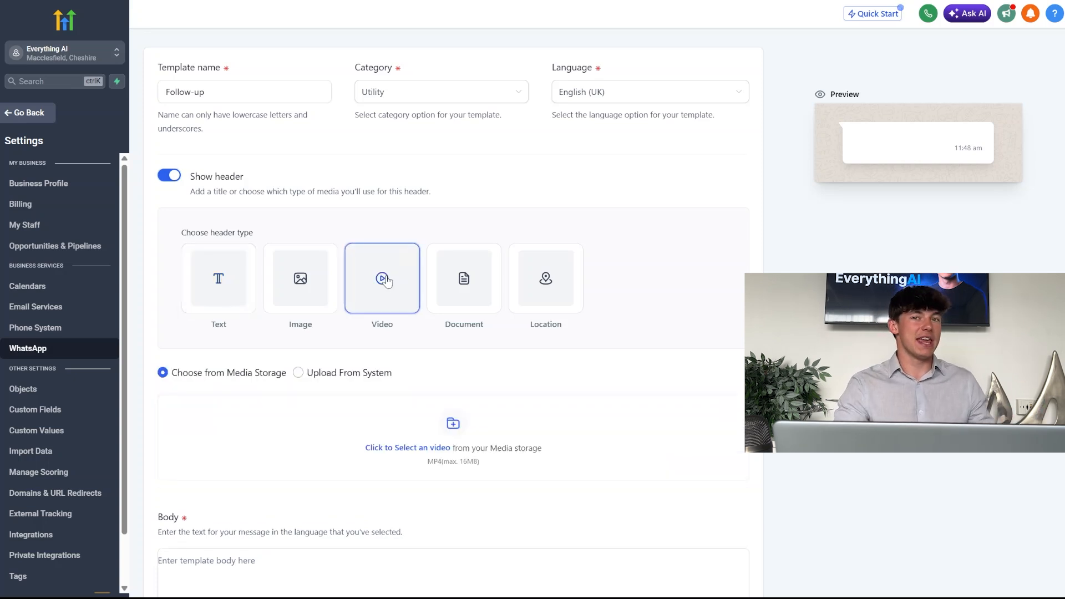
{"action": "left_click", "coordinate": [174, 177]}
Step: Begin the body with 'Hi {{1}}', mapping {{1}} to Contact > First Name
{"action": "left_click", "coordinate": [197, 279]}
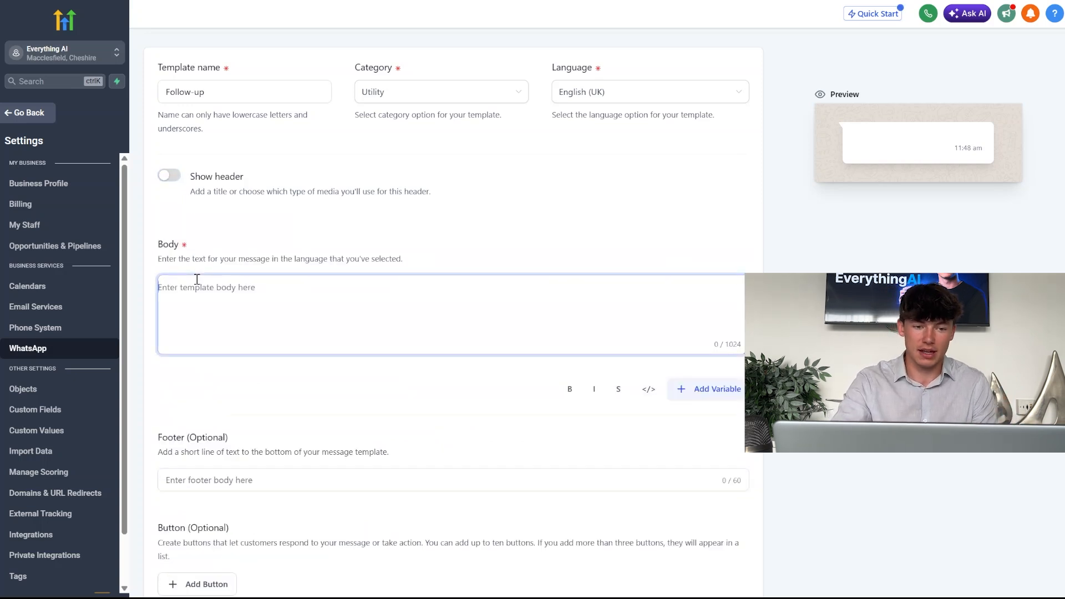
{"action": "type", "text": "HHi"}
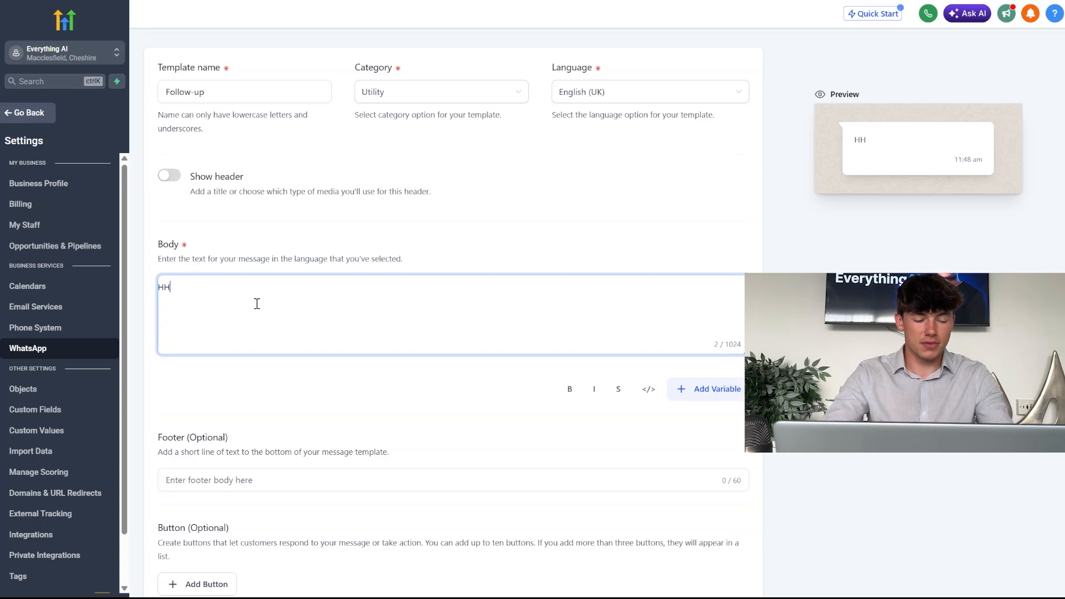
{"action": "key", "text": "BackSpace"}
{"action": "key", "text": "BackSpace"}
{"action": "type", "text": "i"}
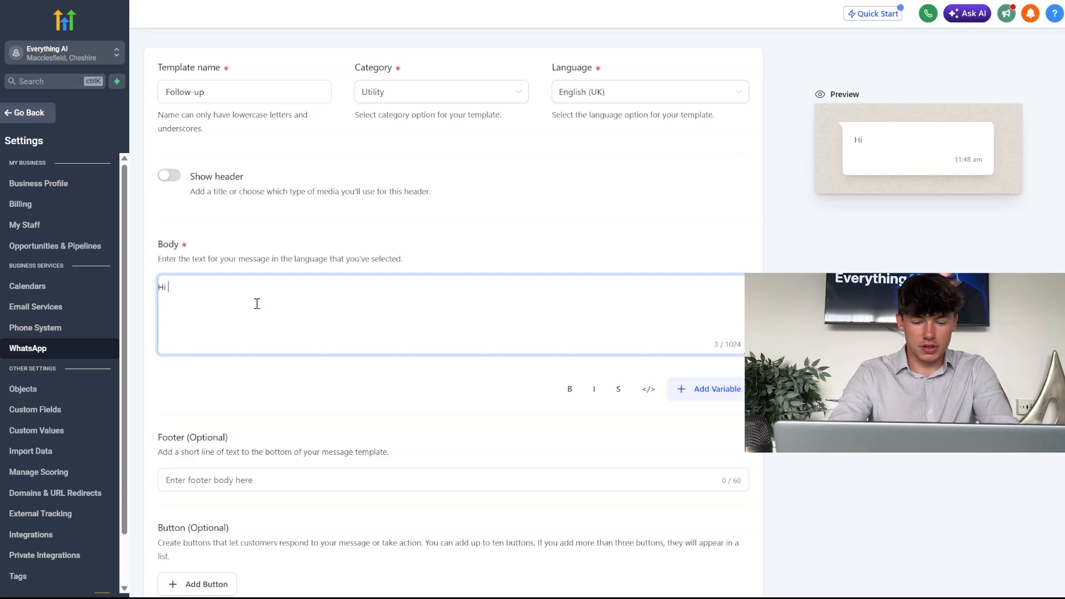
{"action": "left_click", "coordinate": [676, 387]}
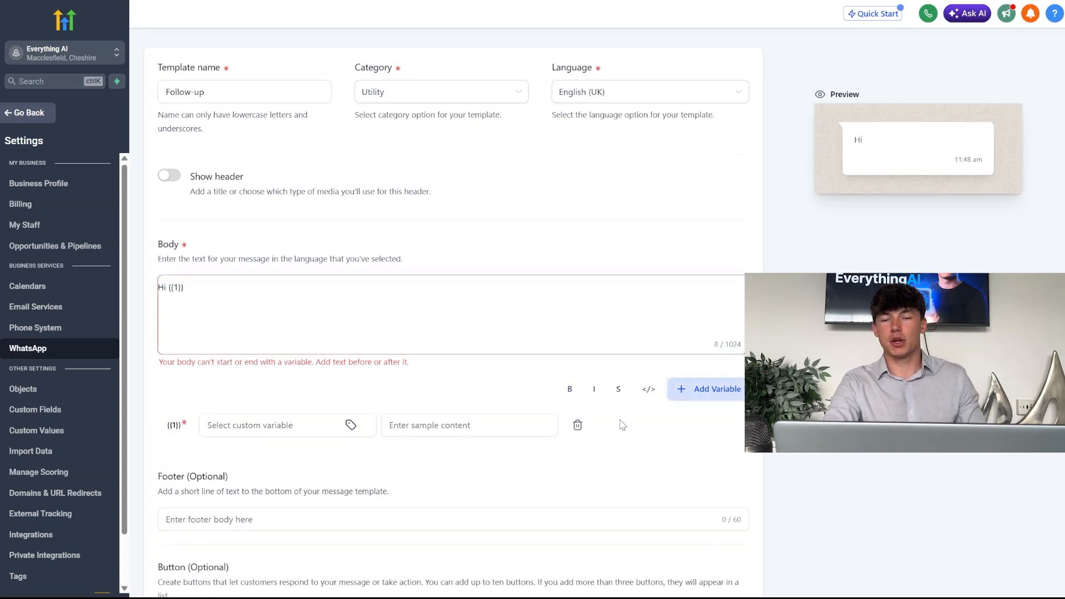
{"action": "left_click", "coordinate": [352, 427]}
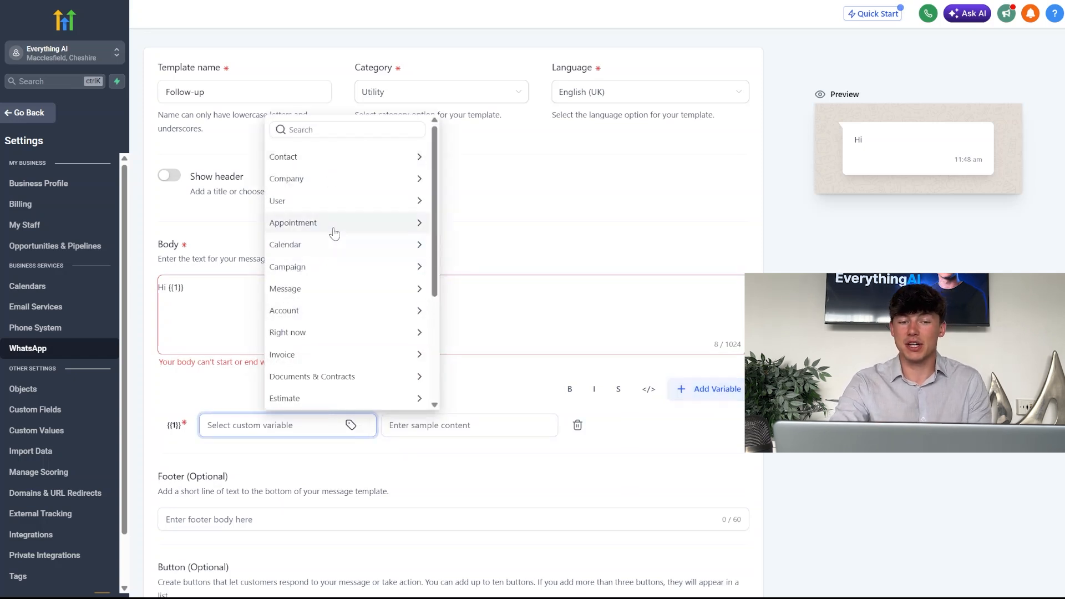
{"action": "left_click", "coordinate": [352, 165]}
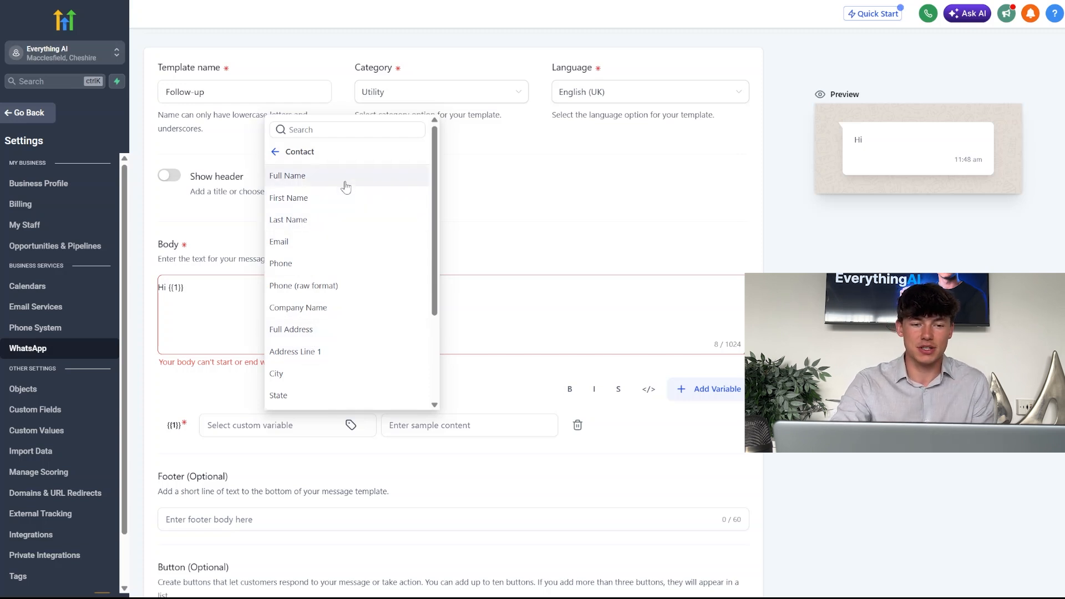
{"action": "left_click", "coordinate": [325, 200]}
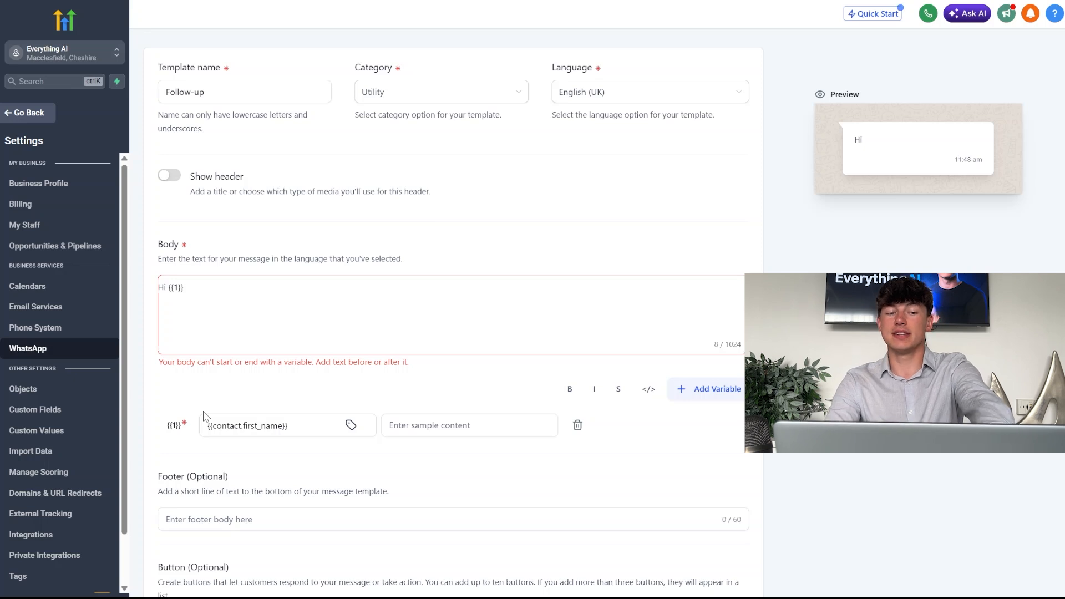
Step: Give {{1}} the sample value Tom and finish the body with ', how are we getting on?'
{"action": "left_click", "coordinate": [432, 432]}
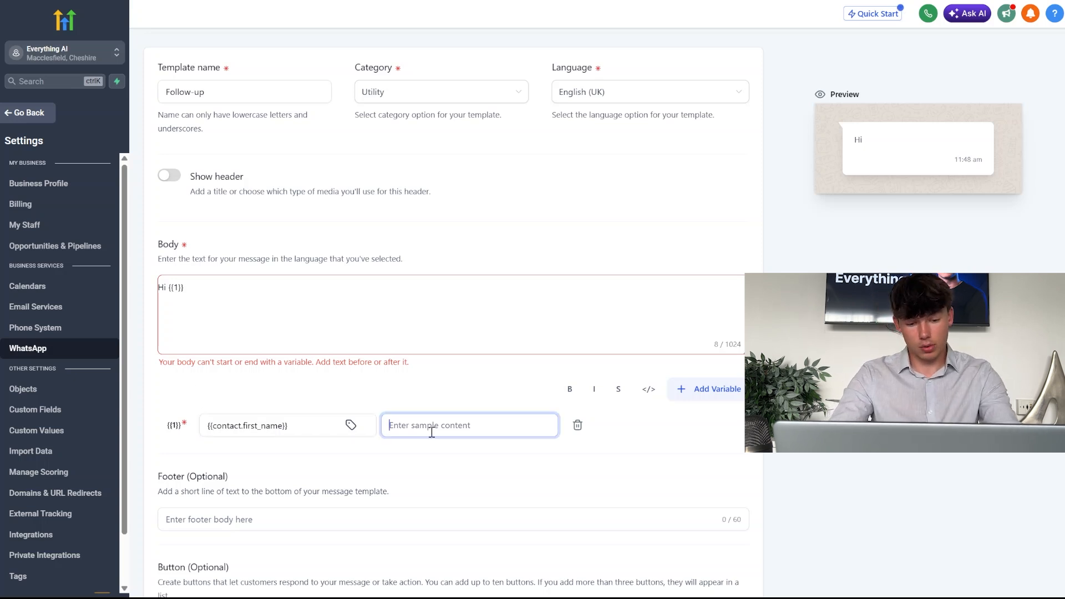
{"action": "type", "text": "Tom"}
{"action": "left_click", "coordinate": [345, 307]}
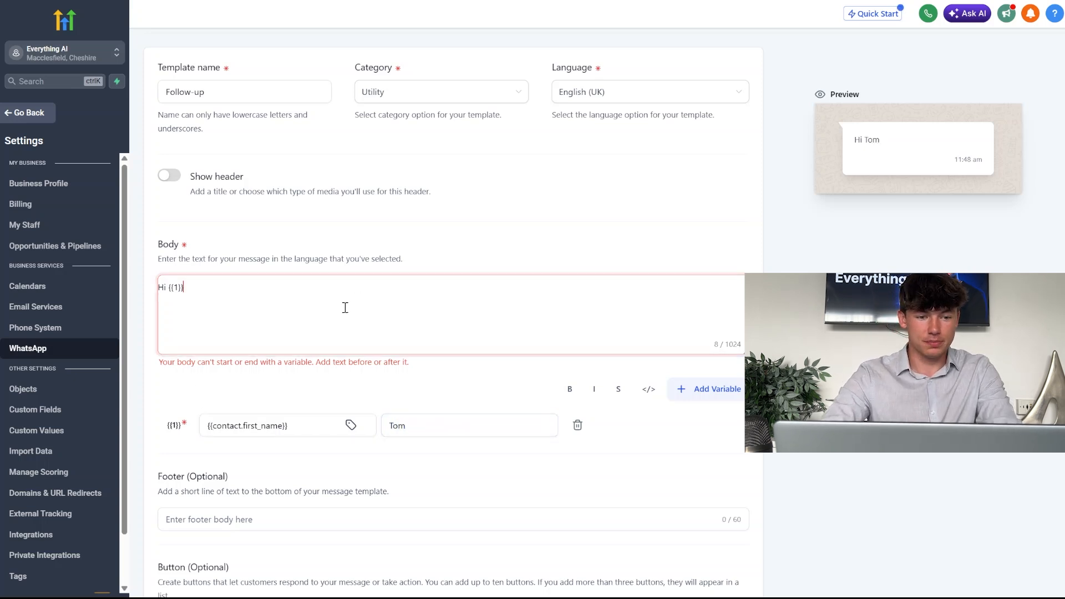
{"action": "type", "text": ", how"}
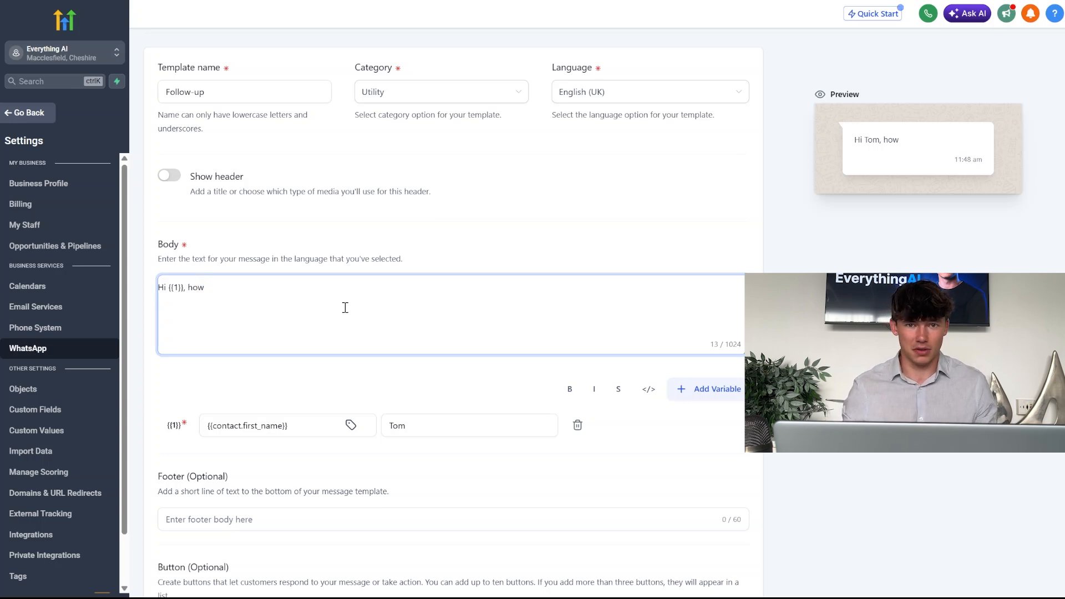
{"action": "type", "text": "are we g"}
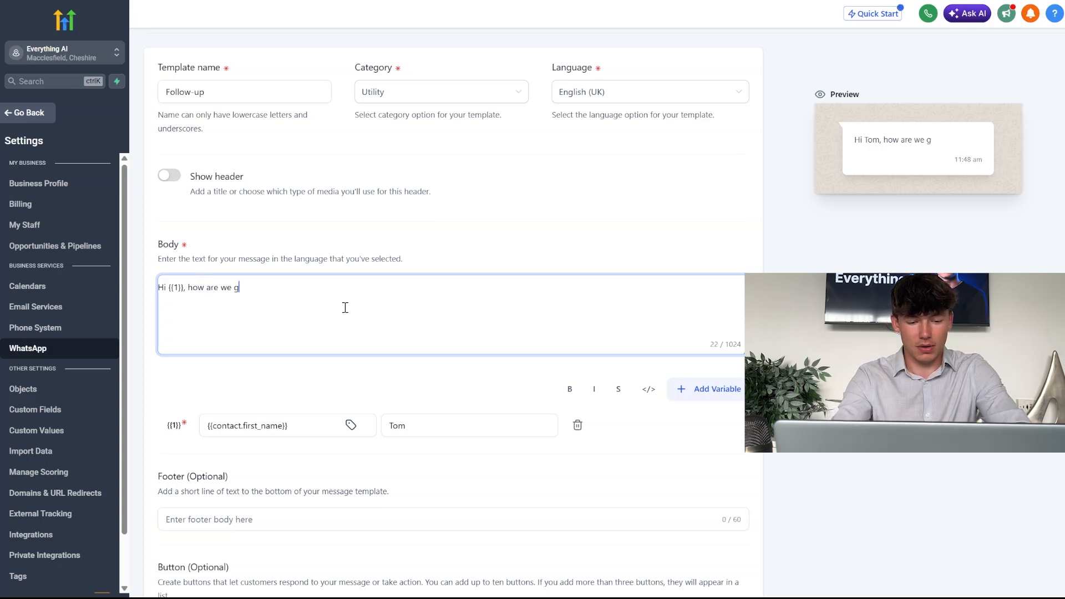
{"action": "type", "text": "etting on?"}
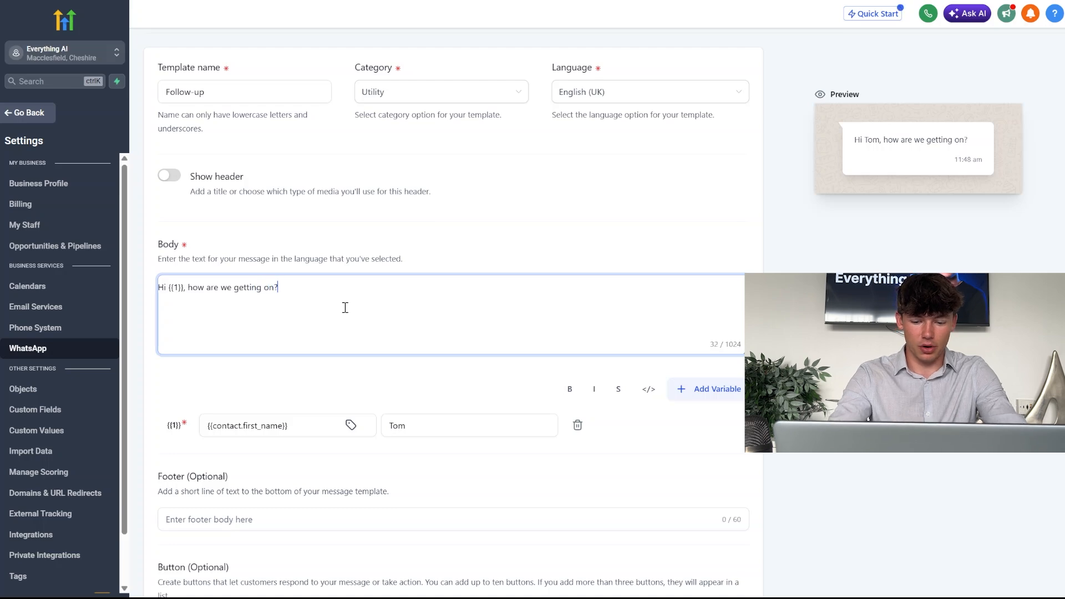
{"action": "key", "text": "Tab"}
Step: Skip adding buttons and create the follow-up template
{"action": "left_click", "coordinate": [264, 502]}
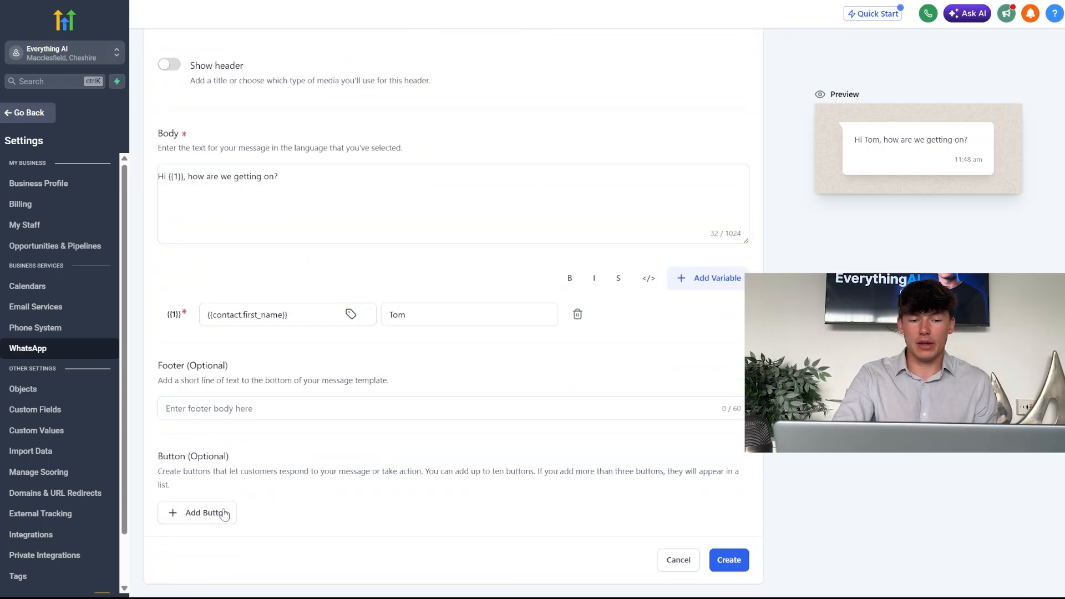
{"action": "left_click", "coordinate": [221, 513]}
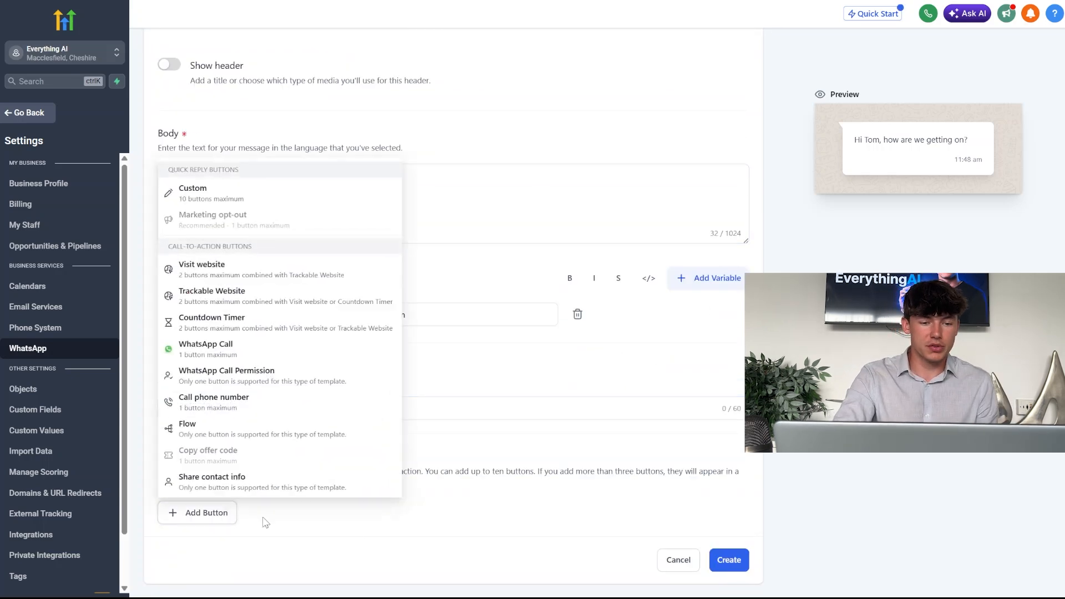
{"action": "left_click", "coordinate": [574, 540]}
{"action": "left_click", "coordinate": [727, 561]}
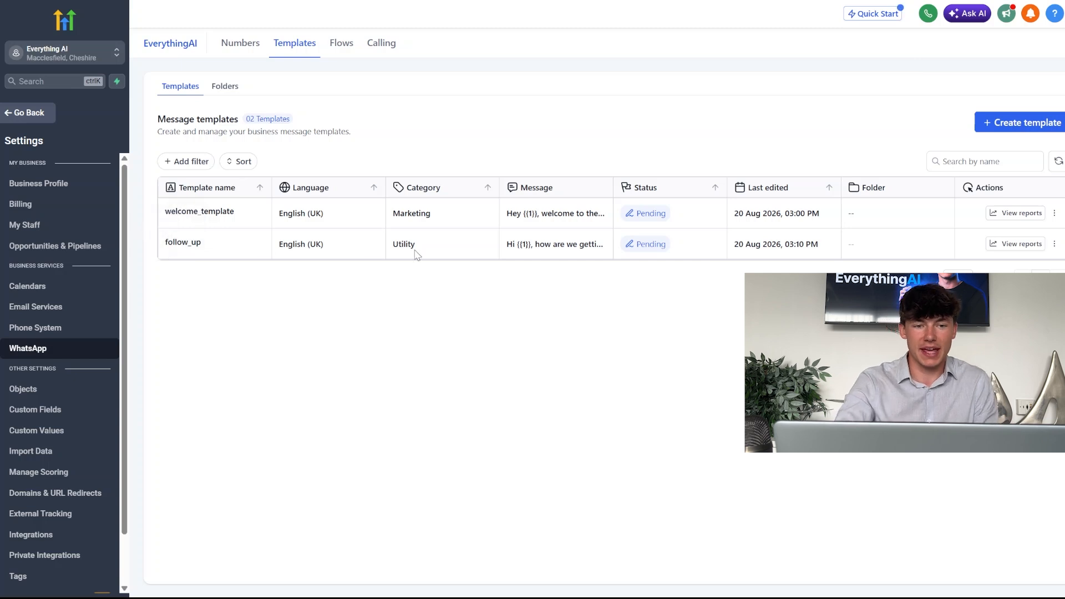
Step: Under Folders, create a template folder called MarketingTemplates, then return to the Templates list
{"action": "left_click", "coordinate": [221, 89]}
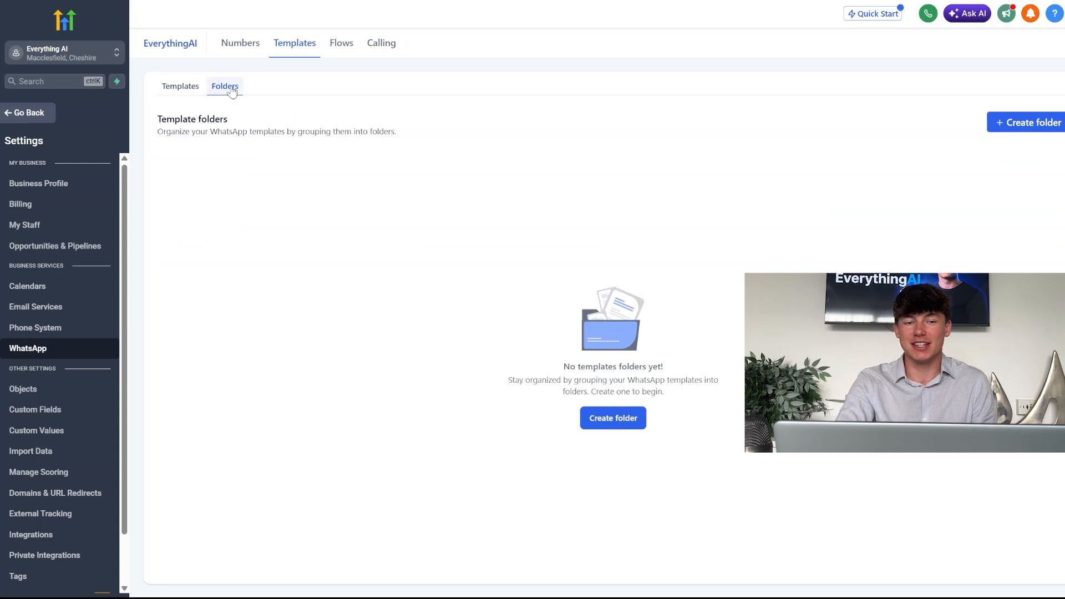
{"action": "left_click", "coordinate": [603, 422]}
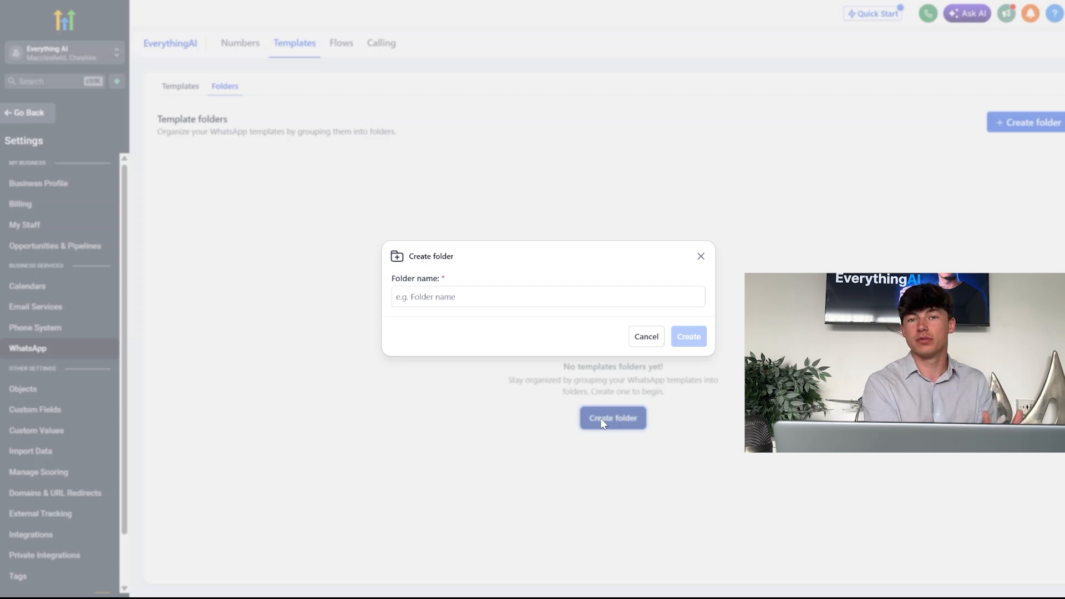
{"action": "left_click", "coordinate": [642, 303]}
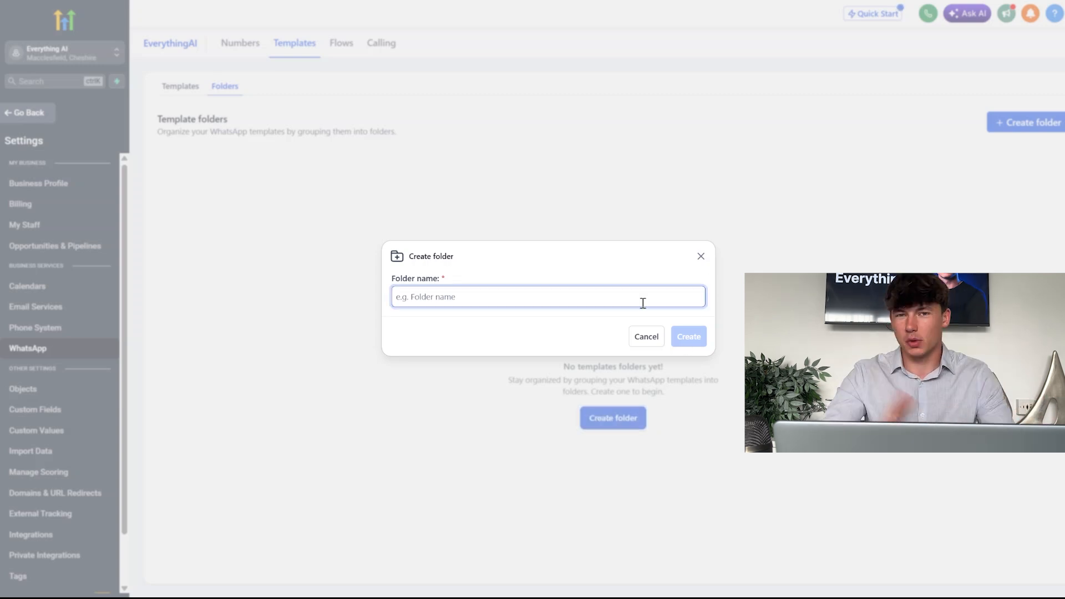
{"action": "type", "text": "Market"}
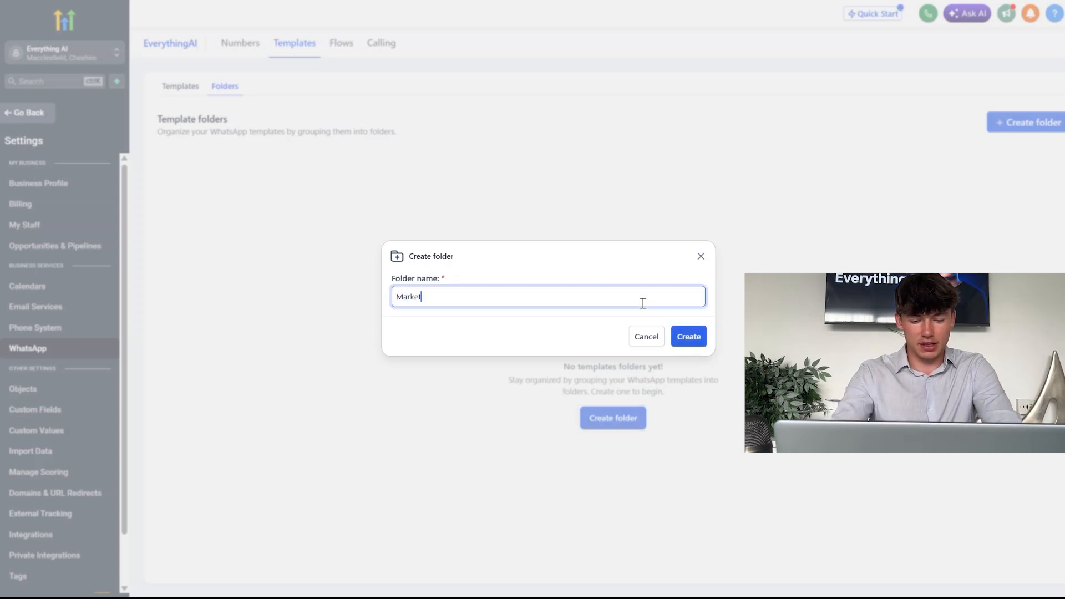
{"action": "type", "text": "ingTerm"}
{"action": "key", "text": "BackSpace"}
{"action": "key", "text": "BackSpace"}
{"action": "key", "text": "BackSpace"}
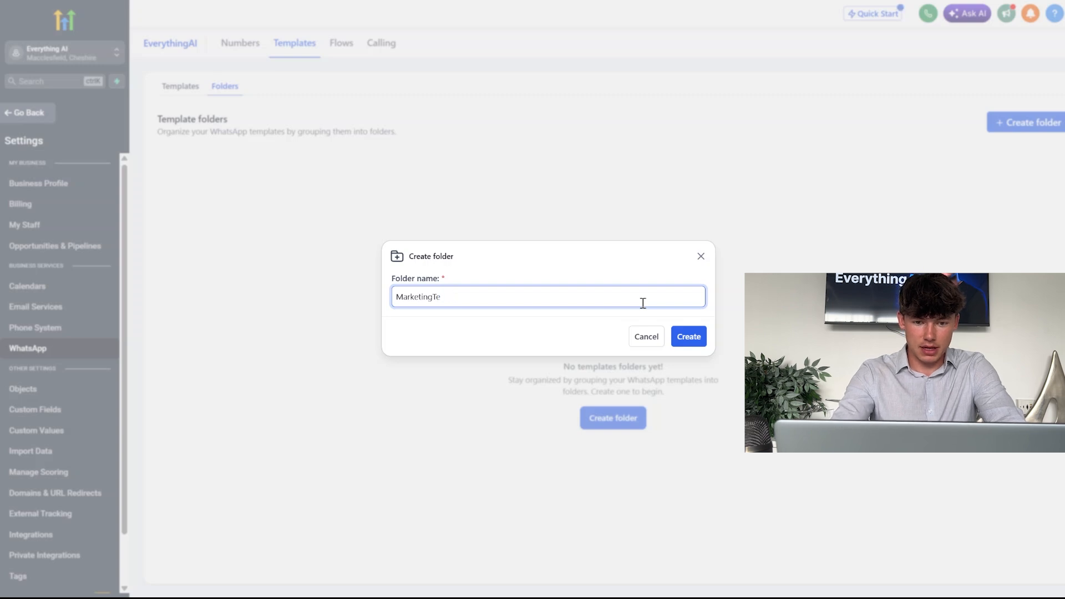
{"action": "type", "text": "emplates"}
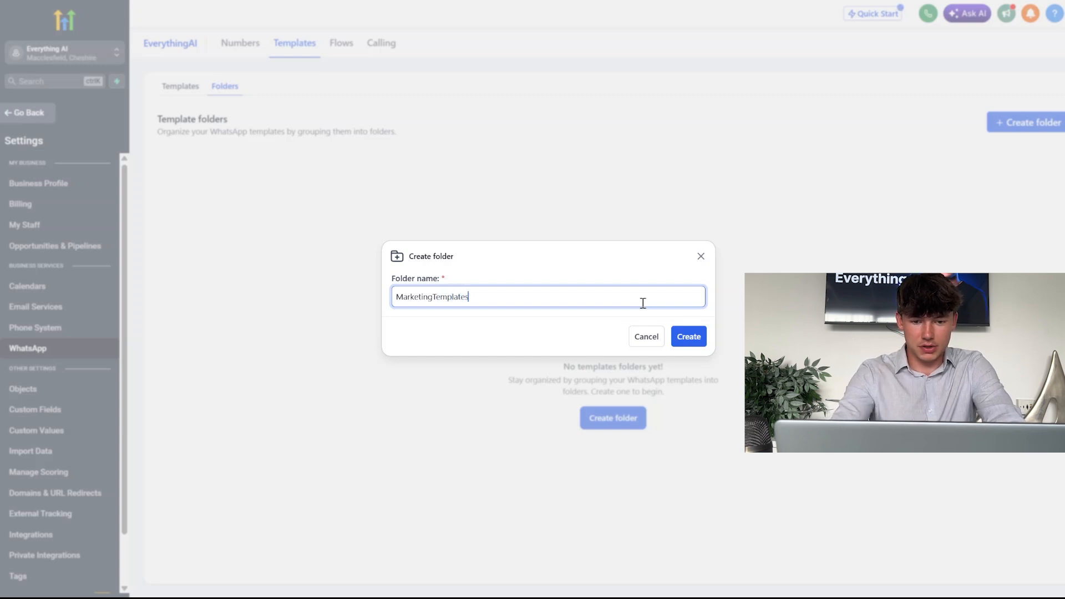
{"action": "left_click", "coordinate": [686, 334]}
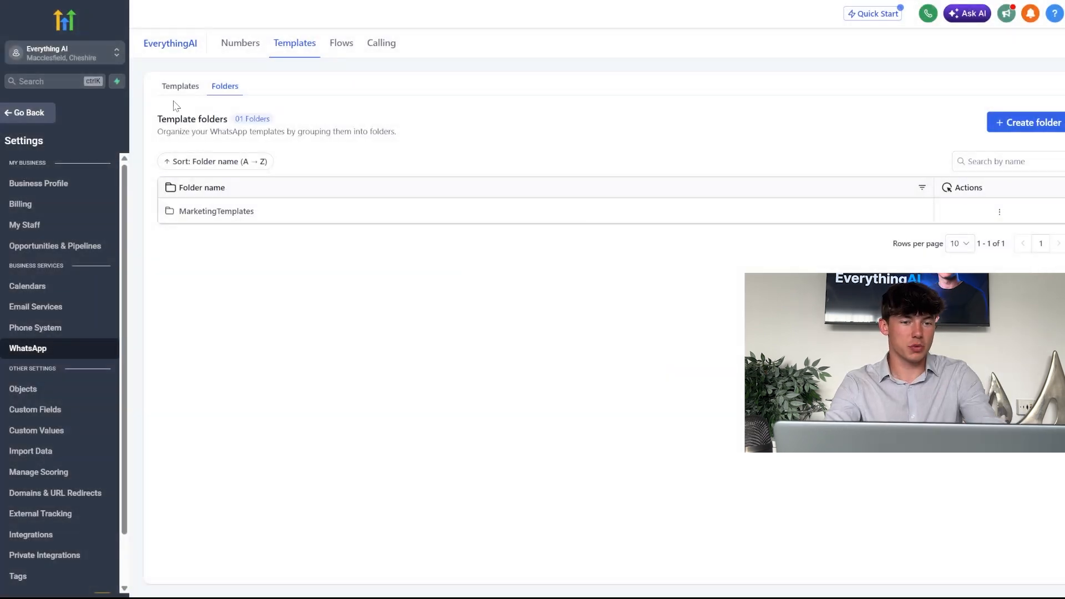
{"action": "left_click", "coordinate": [179, 89]}
Step: Move welcome_template into the MarketingTemplates folder and view its delivery reports
{"action": "left_click", "coordinate": [1055, 213]}
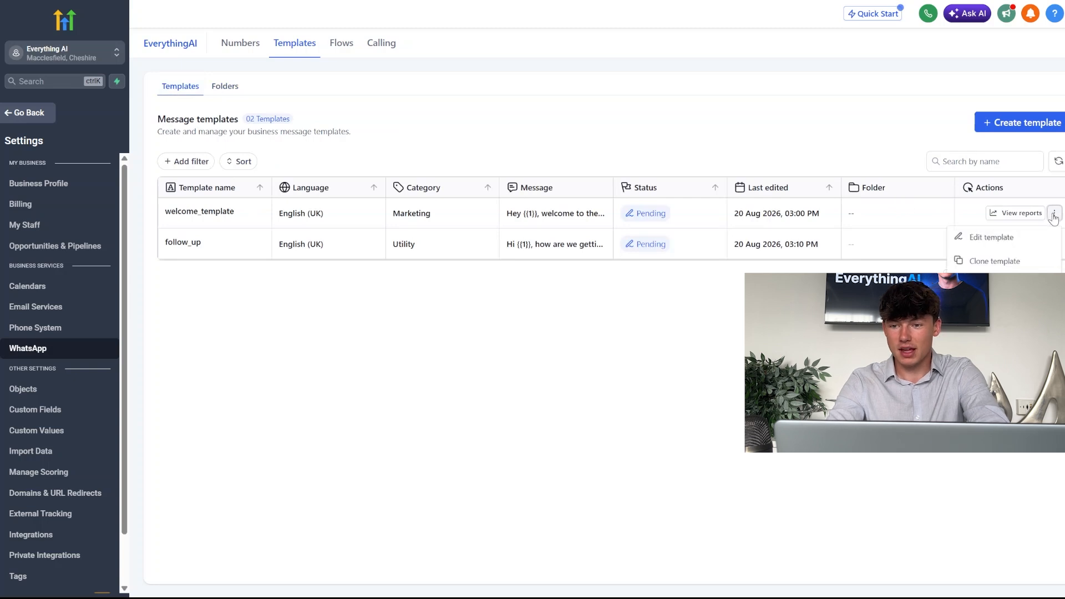
{"action": "left_click", "coordinate": [993, 284]}
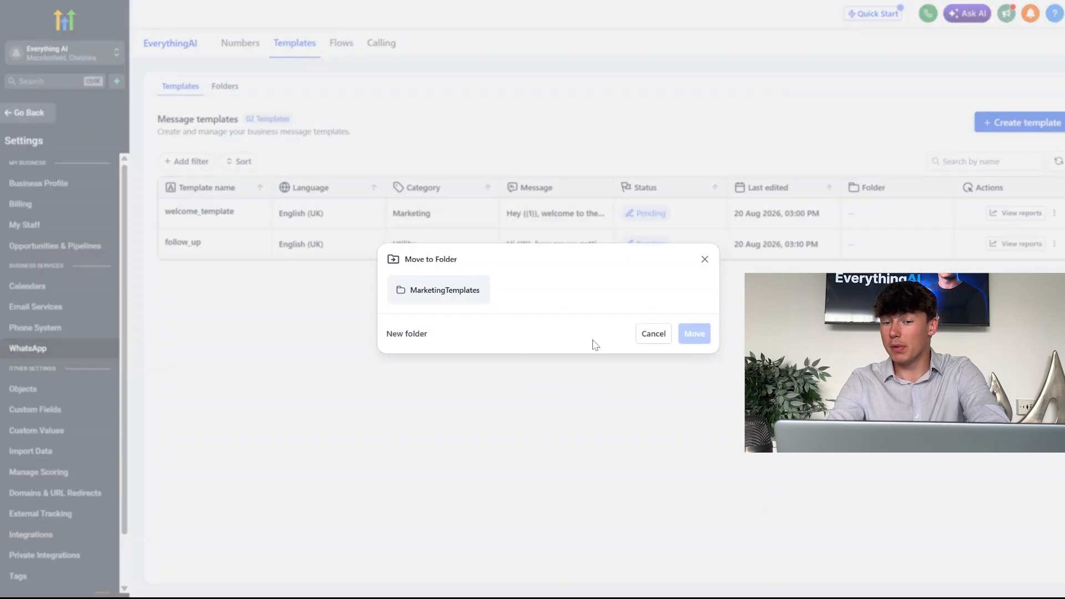
{"action": "left_click", "coordinate": [440, 294]}
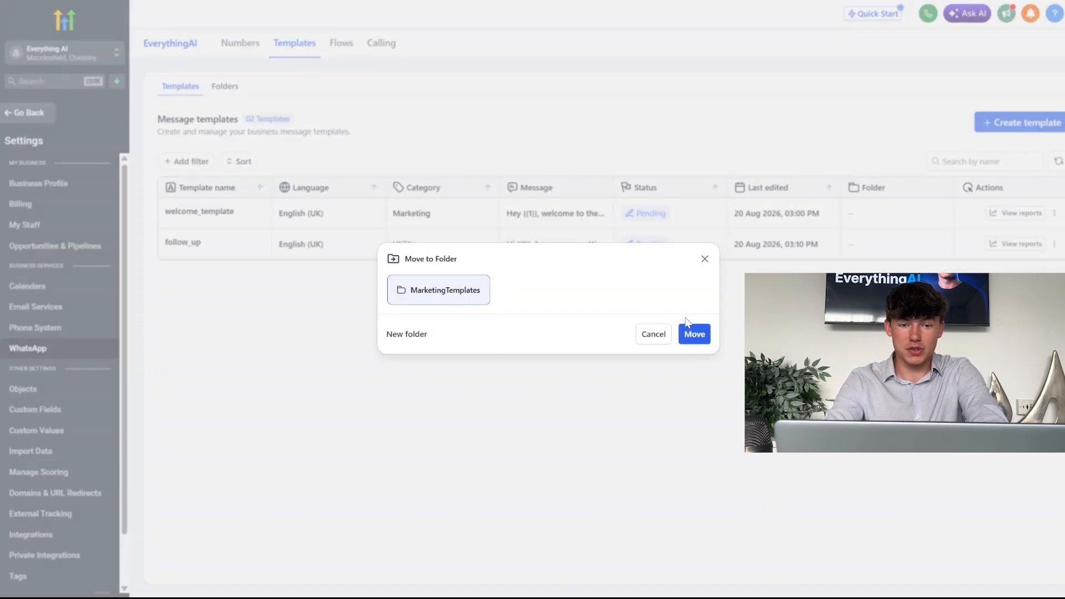
{"action": "left_click", "coordinate": [696, 333]}
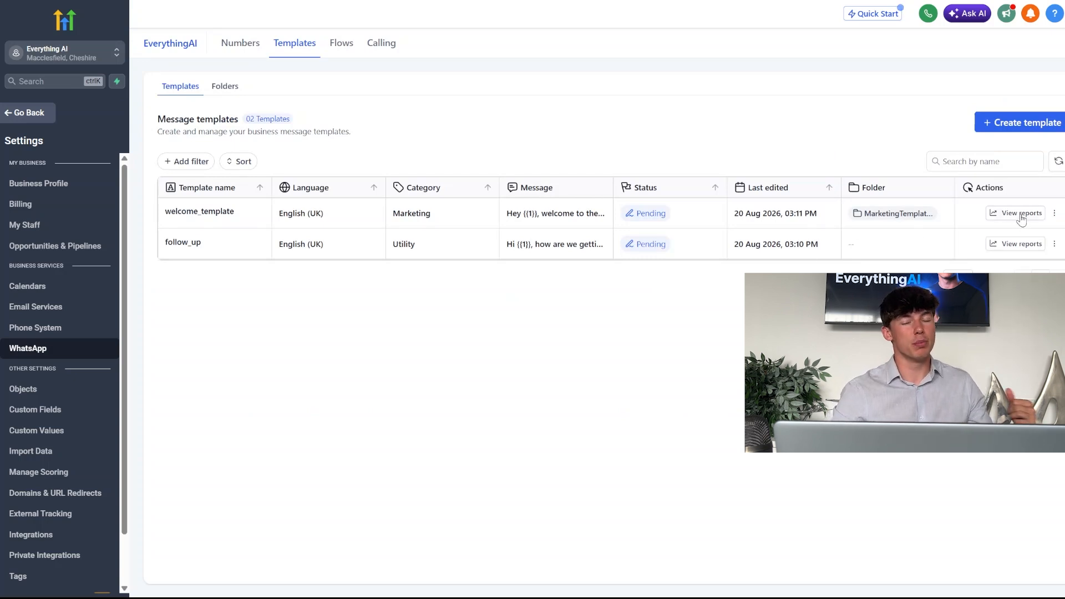
{"action": "left_click", "coordinate": [1022, 214]}
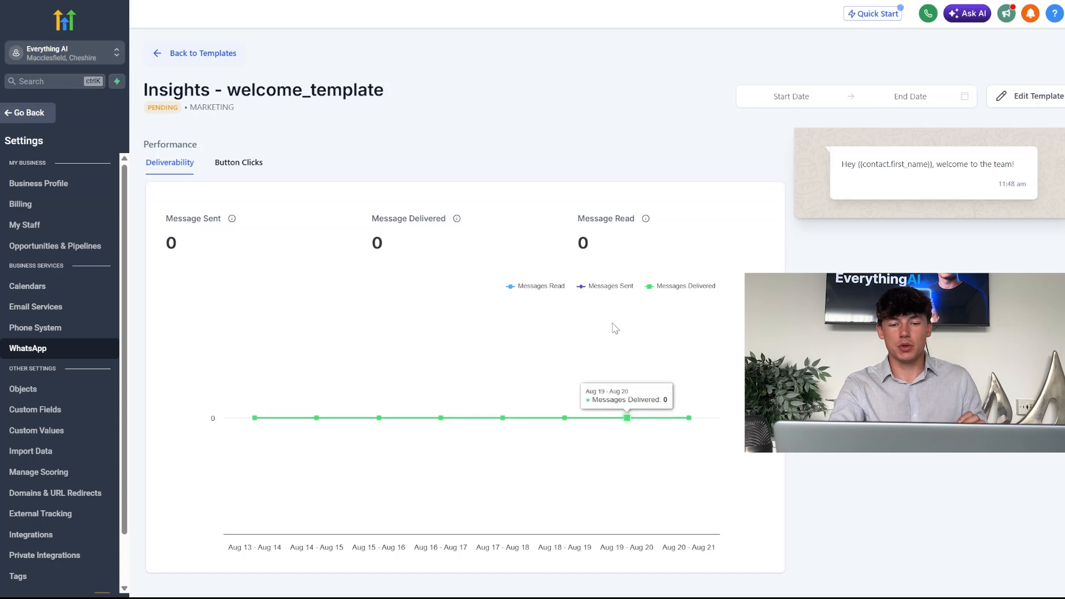
Step: Check welcome_template's Button Clicks insights, then leave settings for the main app
{"action": "left_click", "coordinate": [251, 167]}
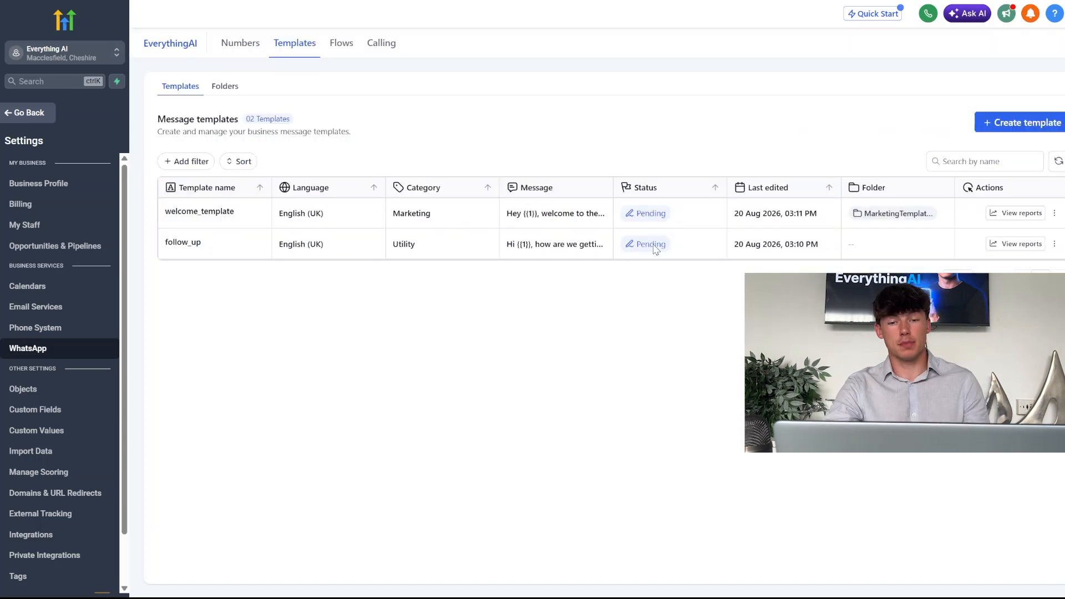
{"action": "left_click", "coordinate": [18, 113]}
Step: Open Dummy 1's record, switch the conversation to WhatsApp, and find no sendable templates
{"action": "left_click", "coordinate": [41, 220]}
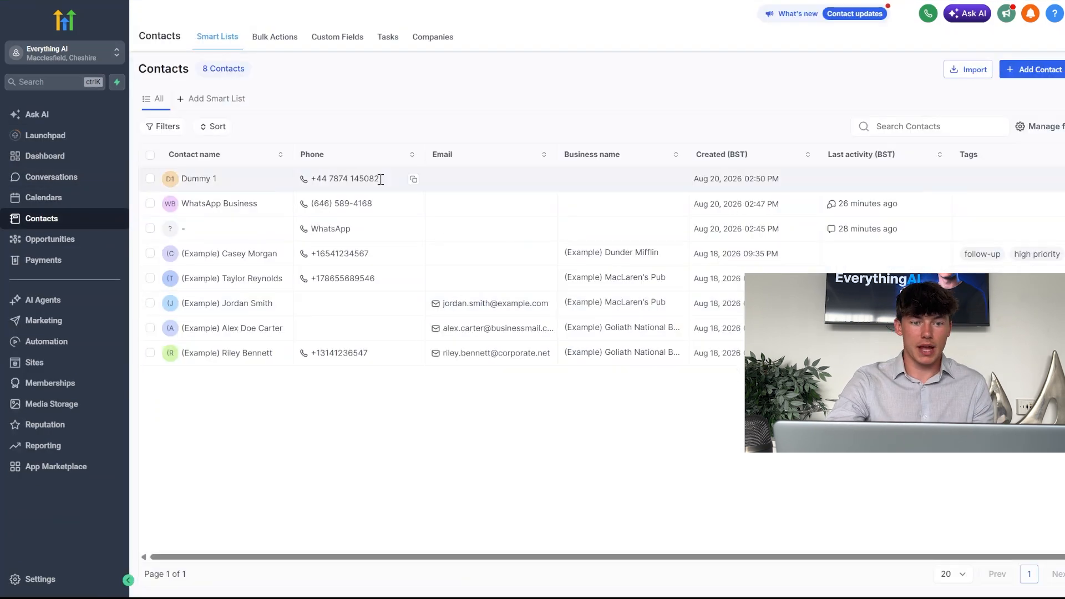
{"action": "left_click", "coordinate": [251, 179]}
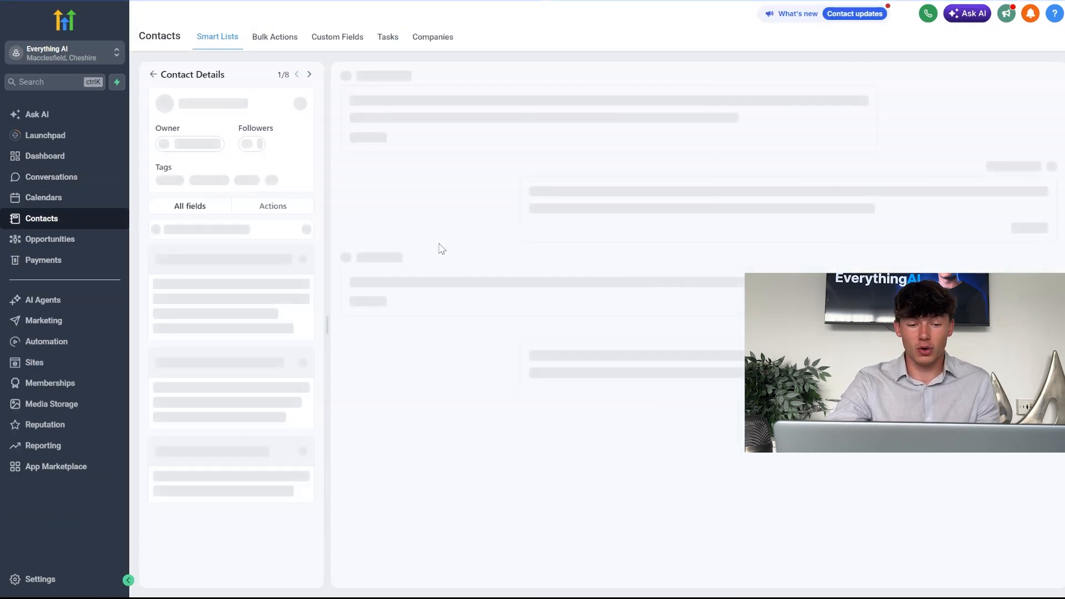
{"action": "left_click", "coordinate": [355, 572]}
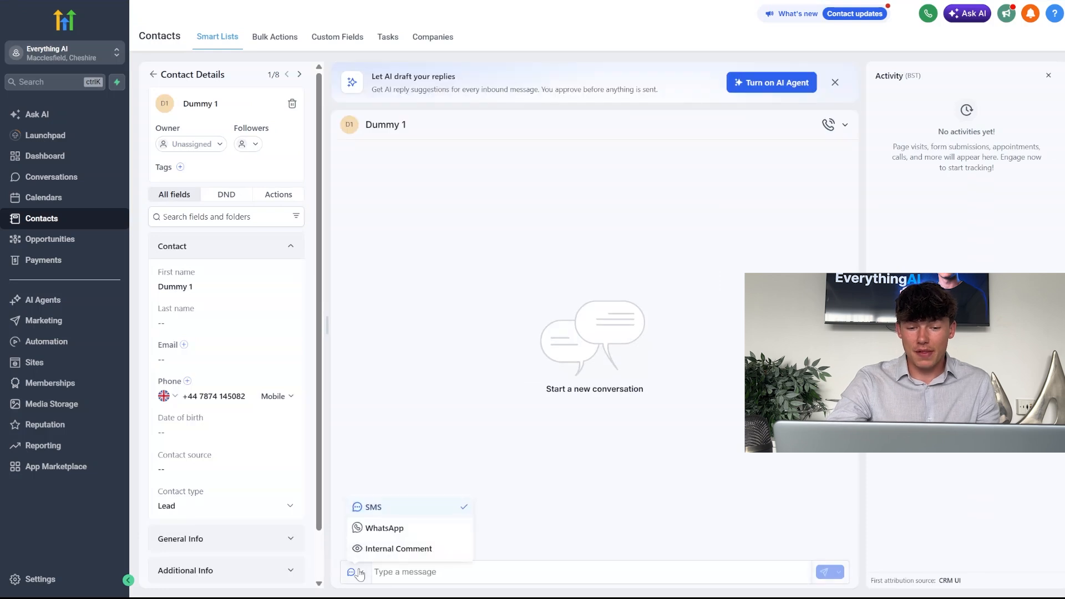
{"action": "left_click", "coordinate": [386, 527]}
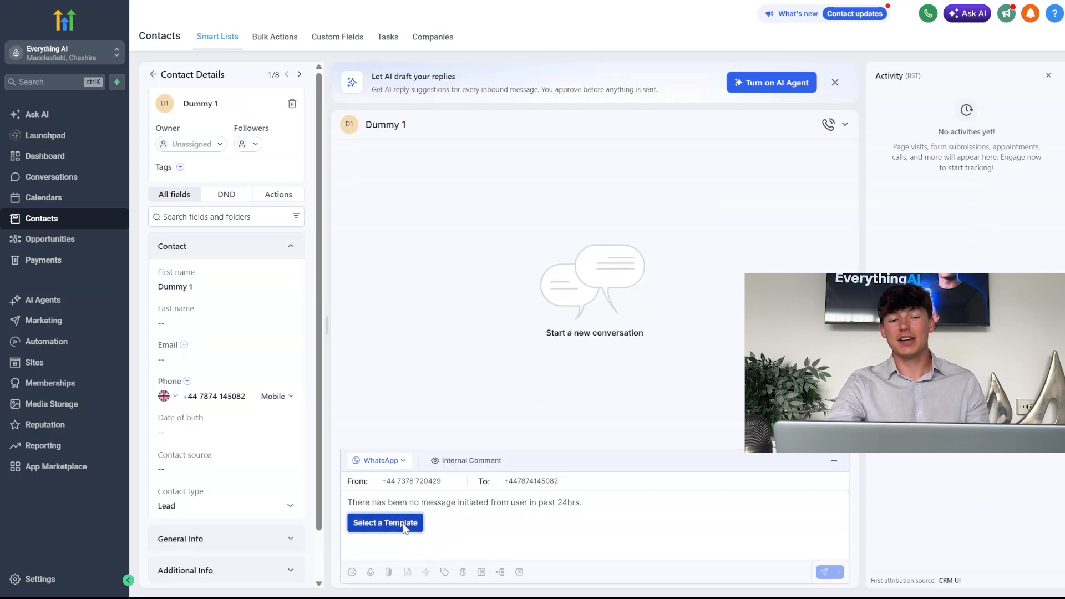
{"action": "left_click", "coordinate": [404, 527]}
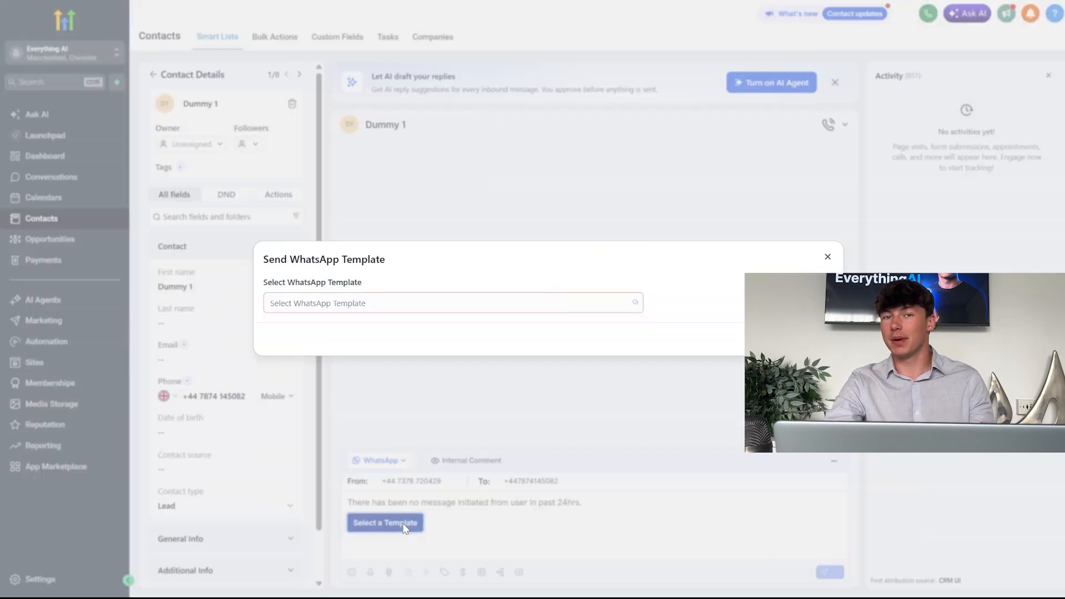
{"action": "left_click", "coordinate": [635, 304]}
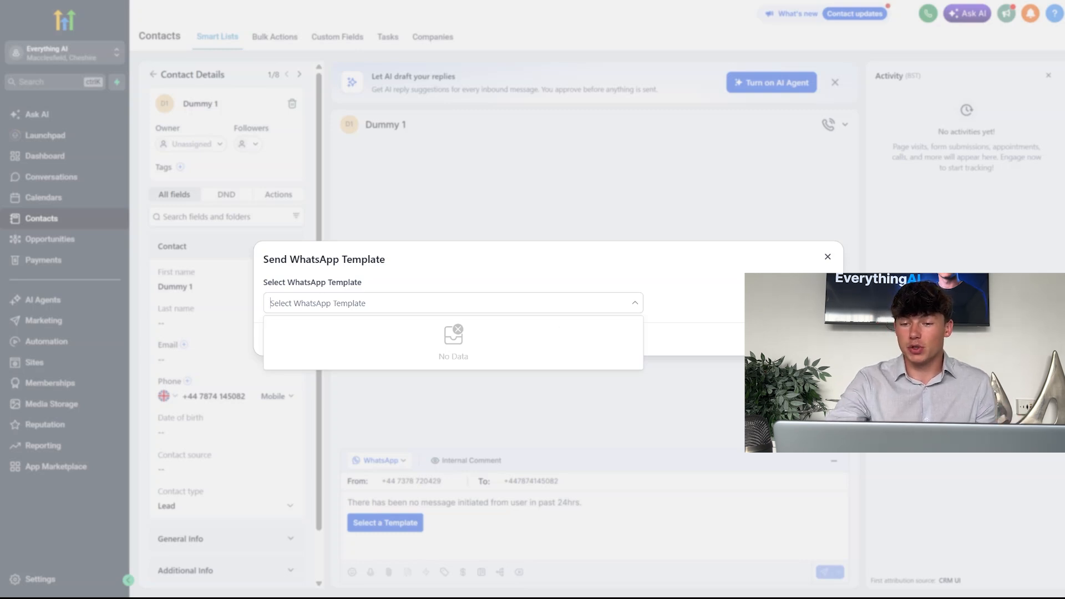
{"action": "key", "text": "Escape"}
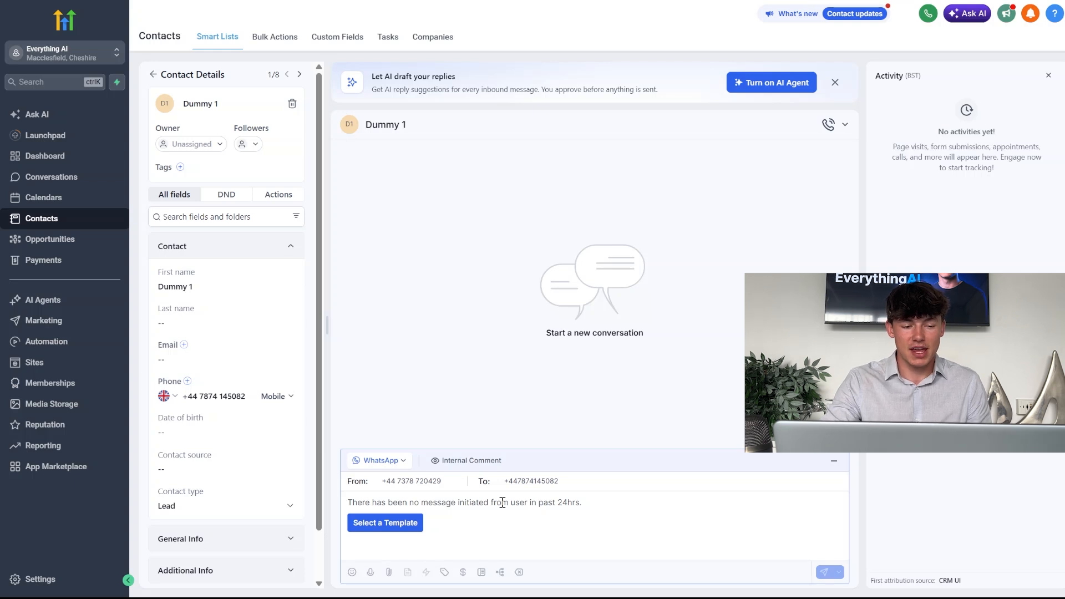
Step: Go to Automation and create a new workflow using Start from Scratch
{"action": "left_click", "coordinate": [39, 579]}
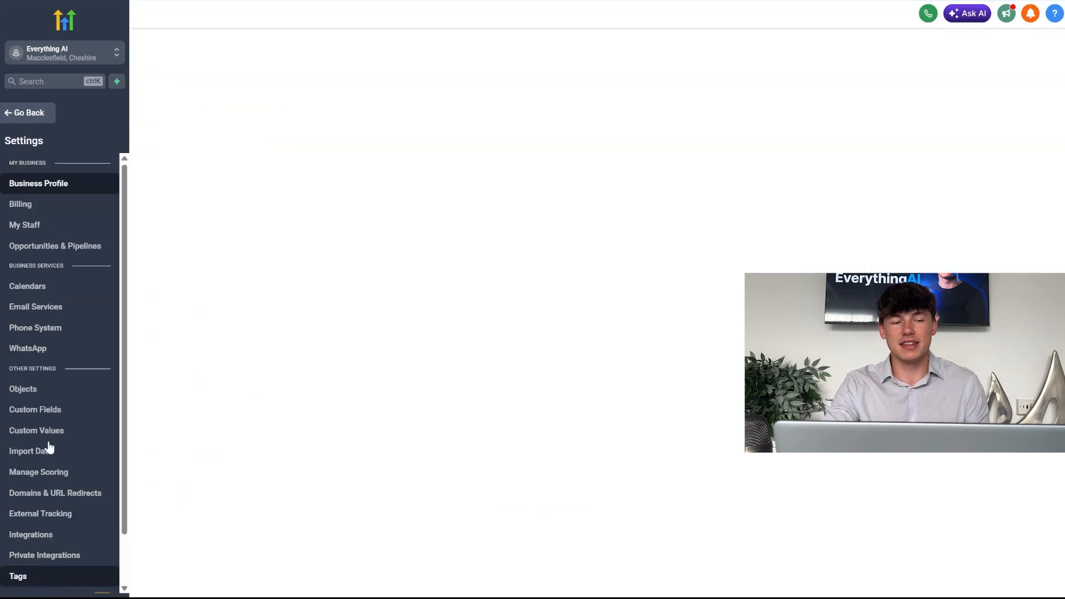
{"action": "left_click", "coordinate": [23, 118]}
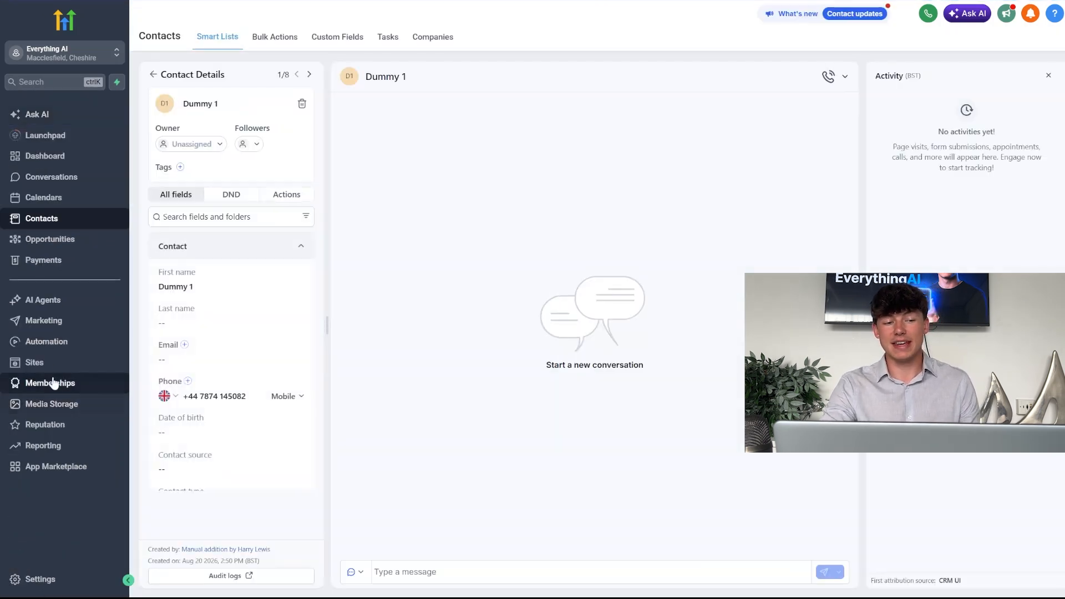
{"action": "left_click", "coordinate": [61, 341]}
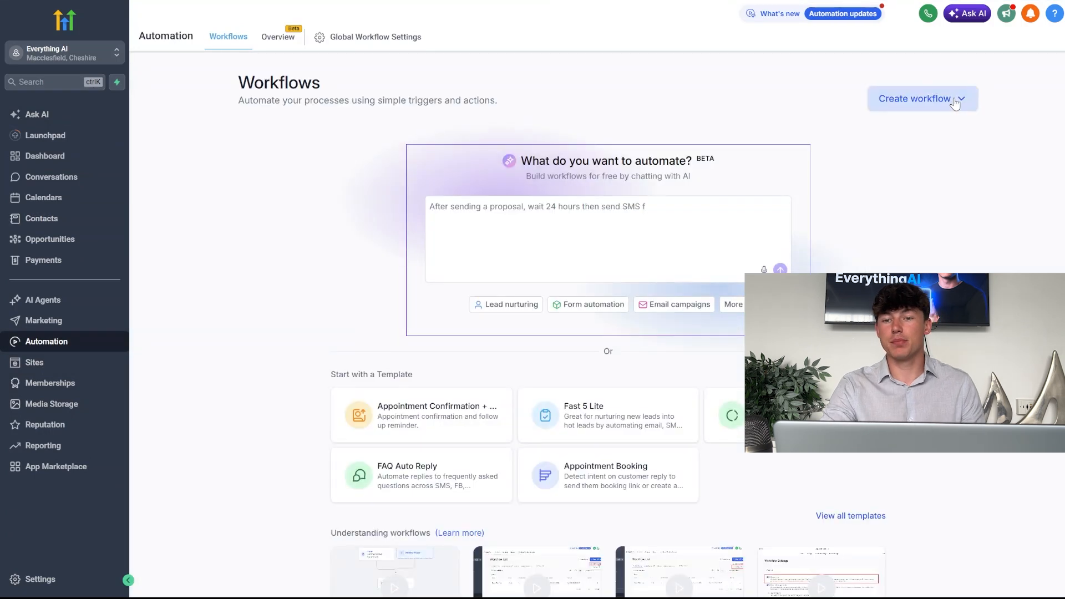
{"action": "left_click", "coordinate": [945, 105]}
{"action": "left_click", "coordinate": [929, 127]}
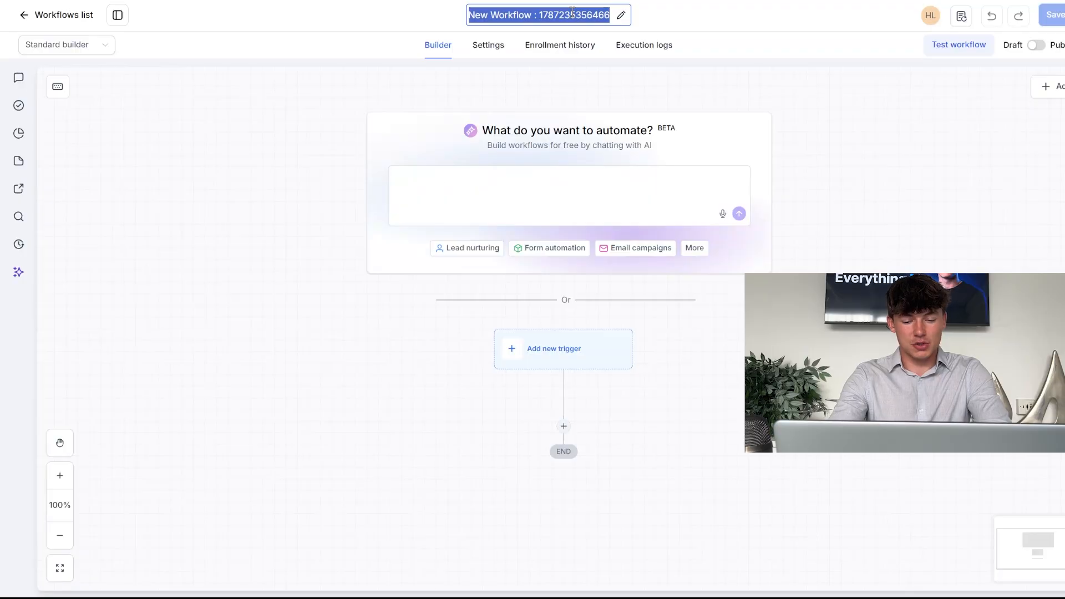
Step: Title the workflow 'Welcome Message Sequ Whatsapp' and briefly search triggers for 'lead'
{"action": "type", "text": "Welcome"}
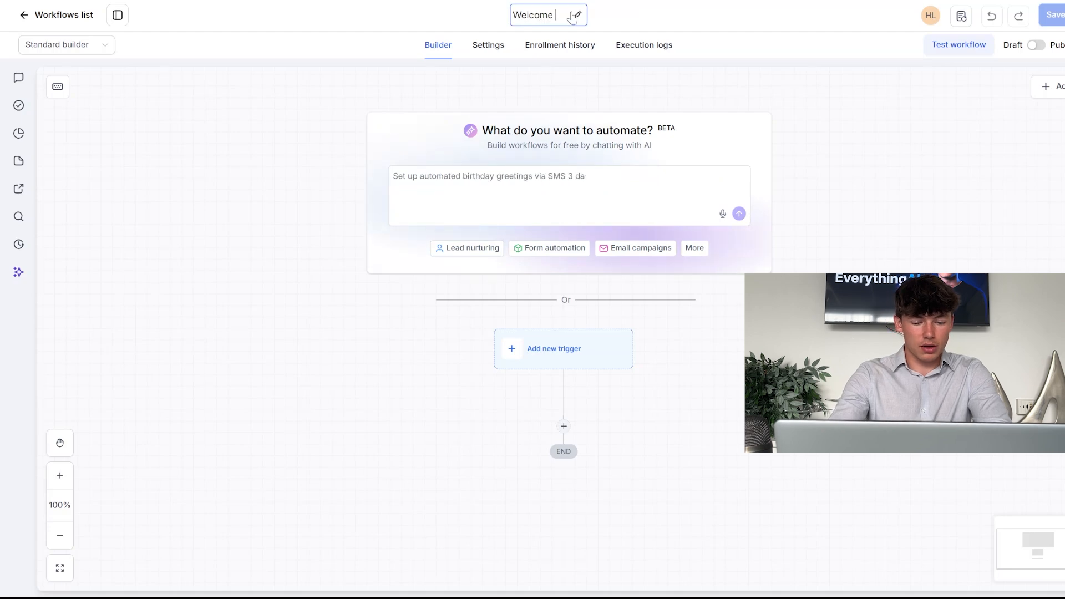
{"action": "type", "text": " Message"}
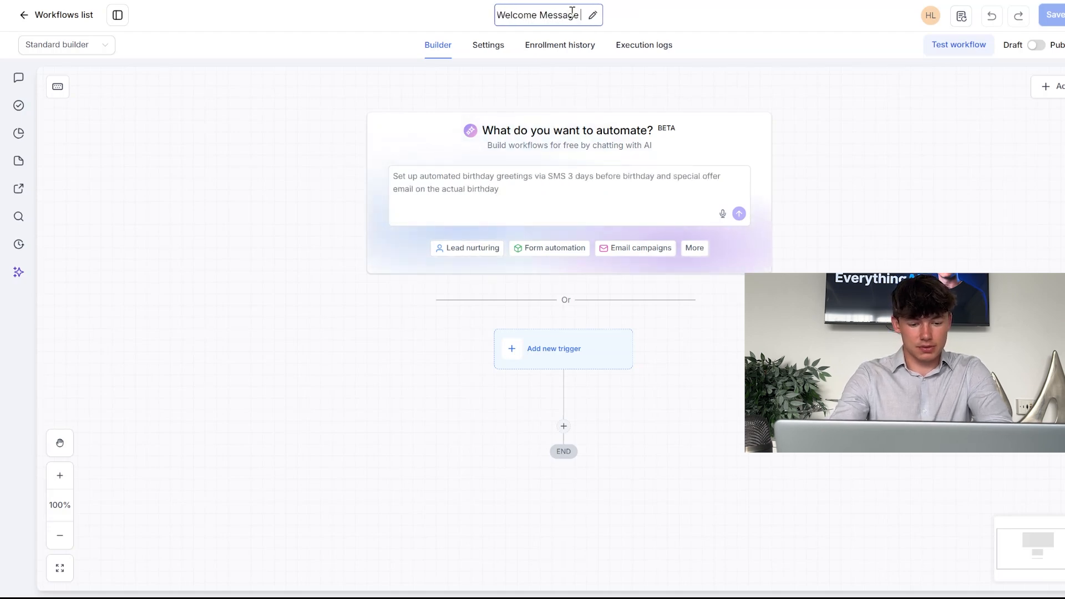
{"action": "type", "text": " Sequ"}
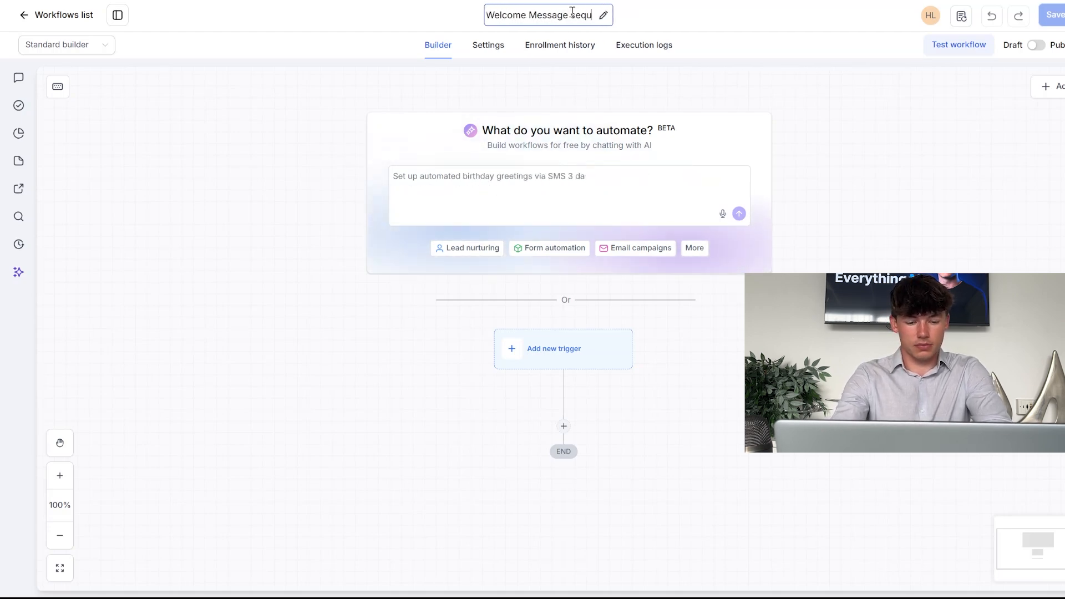
{"action": "type", "text": " Whatsapp"}
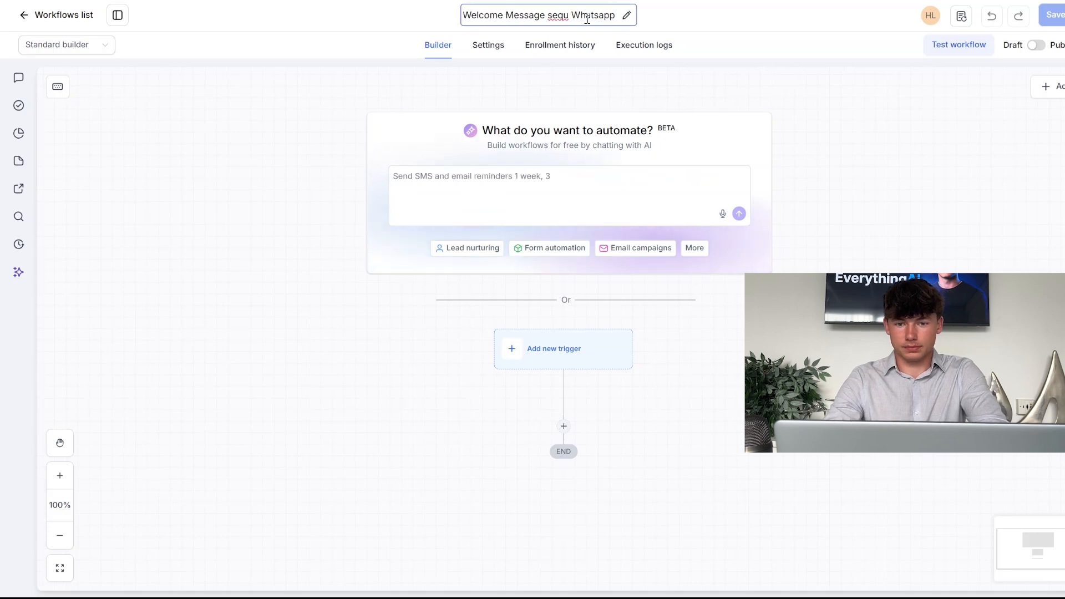
{"action": "left_click", "coordinate": [754, 83]}
{"action": "left_click", "coordinate": [528, 361]}
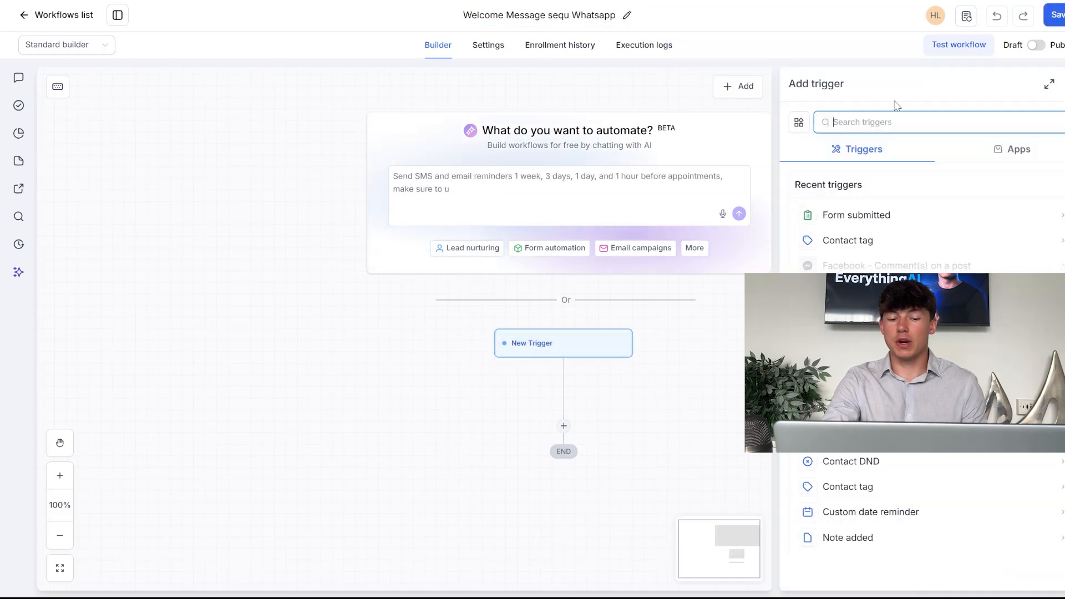
{"action": "type", "text": "lead"}
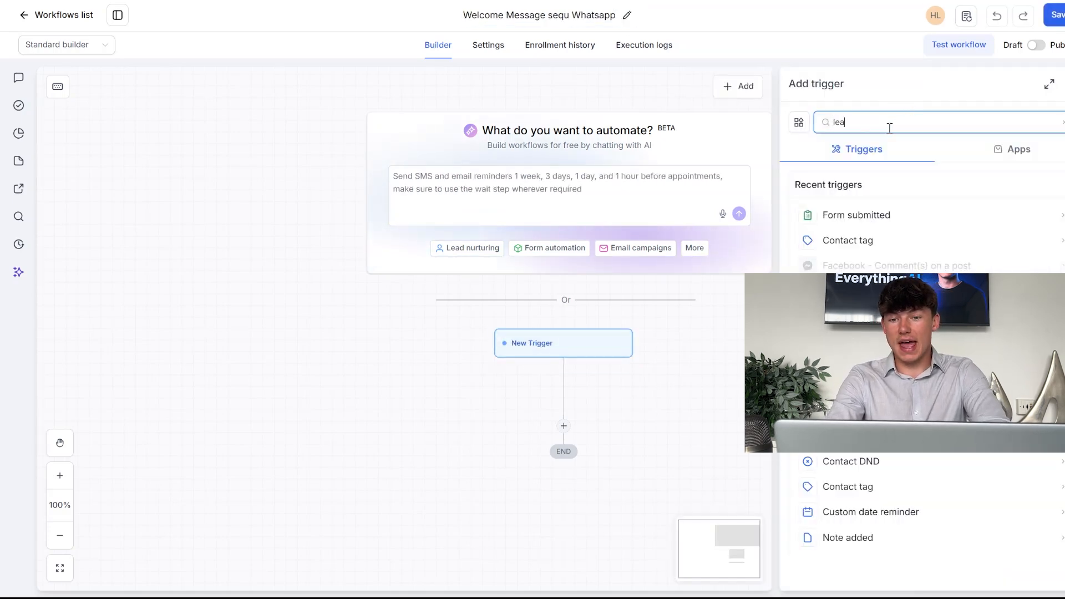
{"action": "key", "text": "BackSpace"}
{"action": "key", "text": "BackSpace"}
{"action": "key", "text": "BackSpace"}
{"action": "key", "text": "BackSpace"}
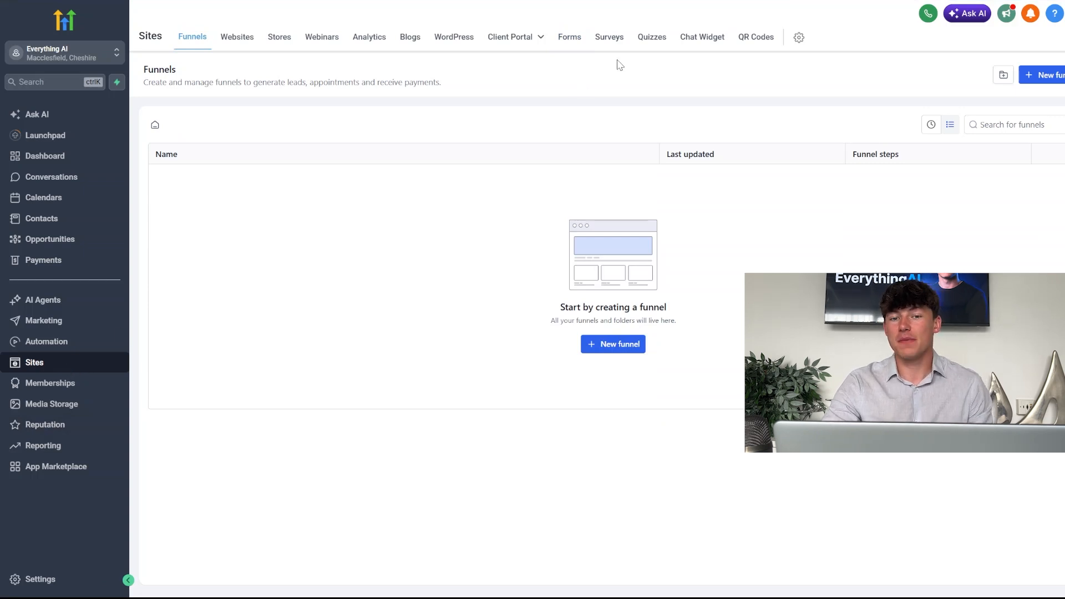
Step: Create a form from the Flooring Quote template, then head back to Automation
{"action": "left_click", "coordinate": [569, 37]}
{"action": "left_click", "coordinate": [1042, 73]}
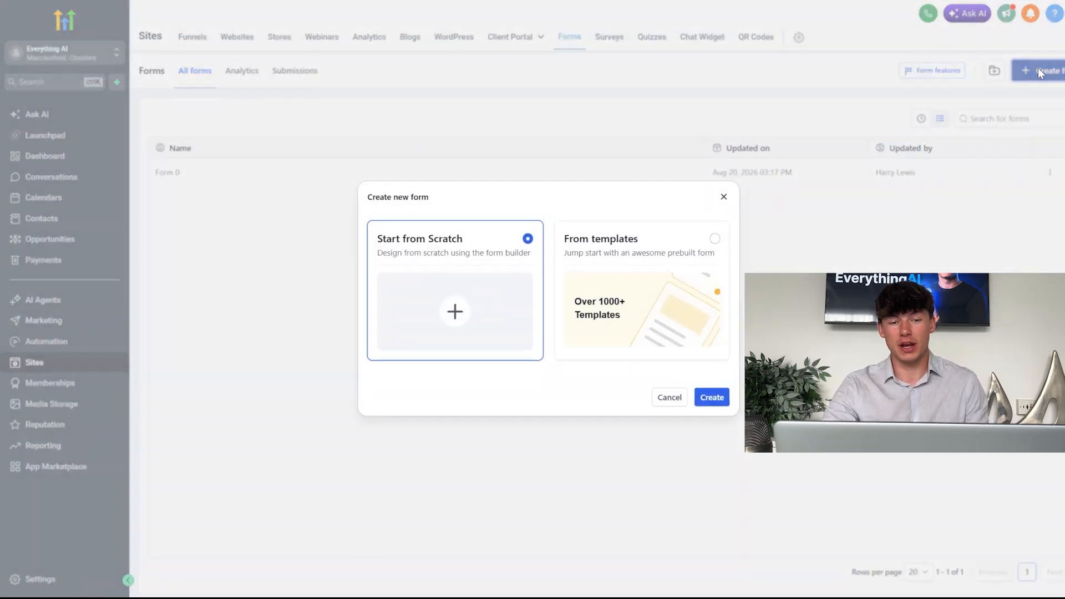
{"action": "left_click", "coordinate": [682, 295]}
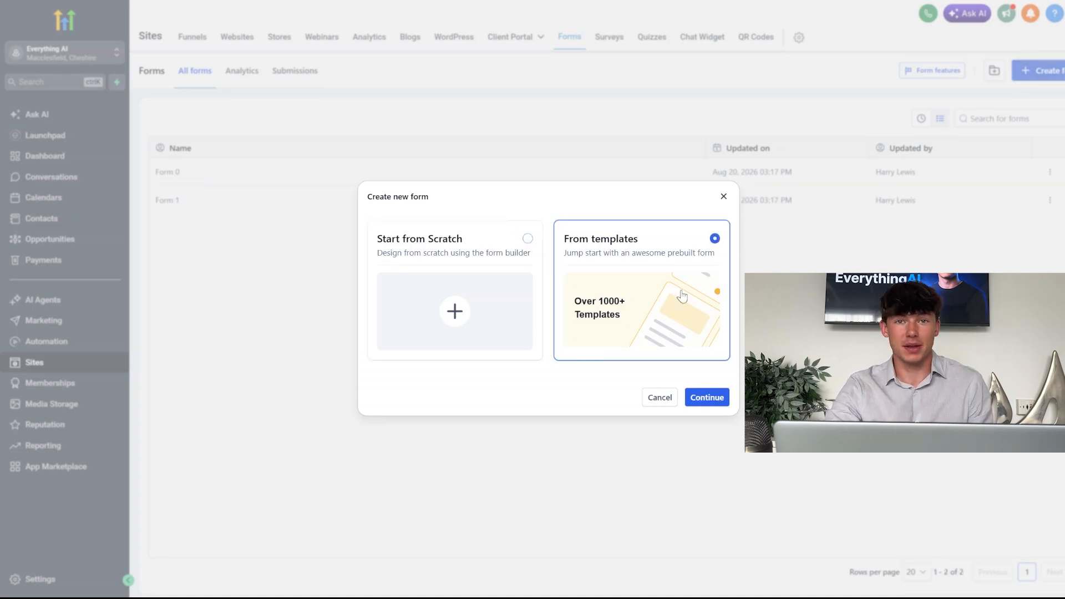
{"action": "left_click", "coordinate": [706, 396]}
{"action": "left_click", "coordinate": [336, 330]}
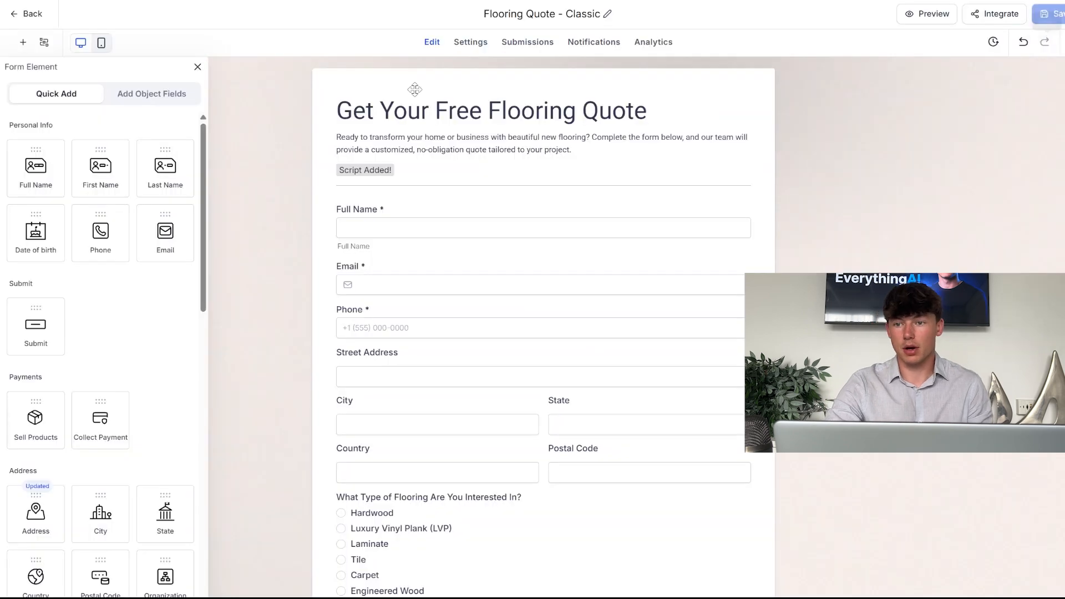
{"action": "left_click", "coordinate": [29, 13]}
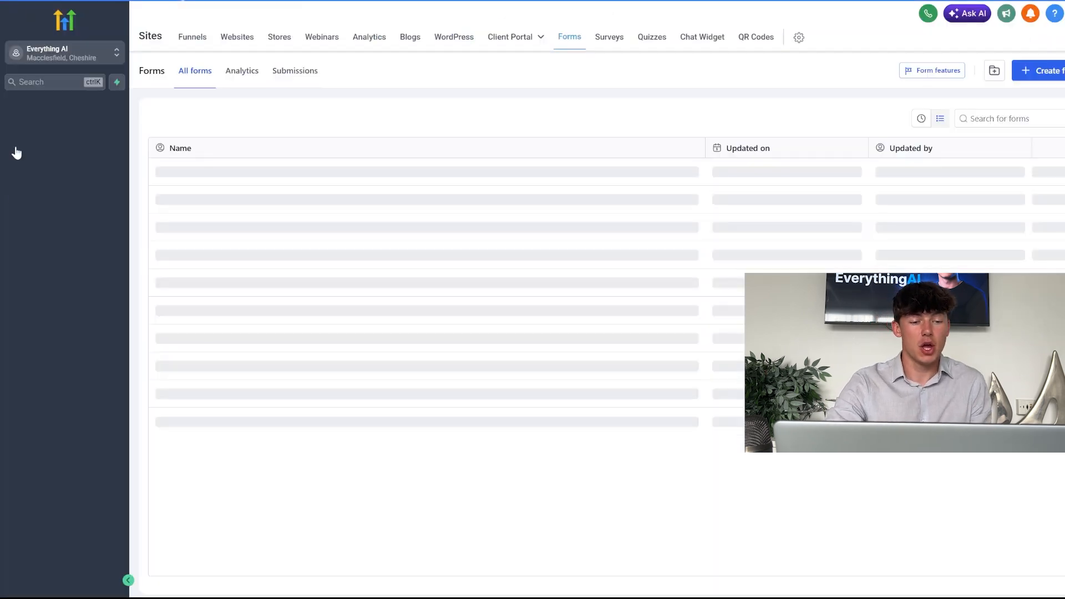
{"action": "left_click", "coordinate": [45, 341]}
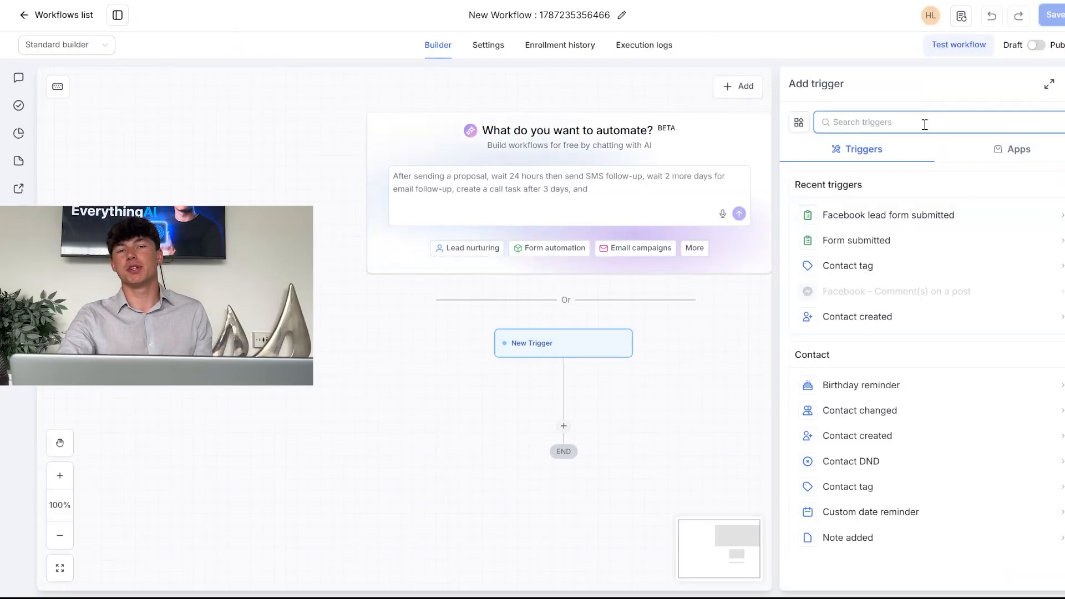
Step: Add a Form submitted trigger filtered to Form is Flooring Quote - Classic, and save it
{"action": "type", "text": "form"}
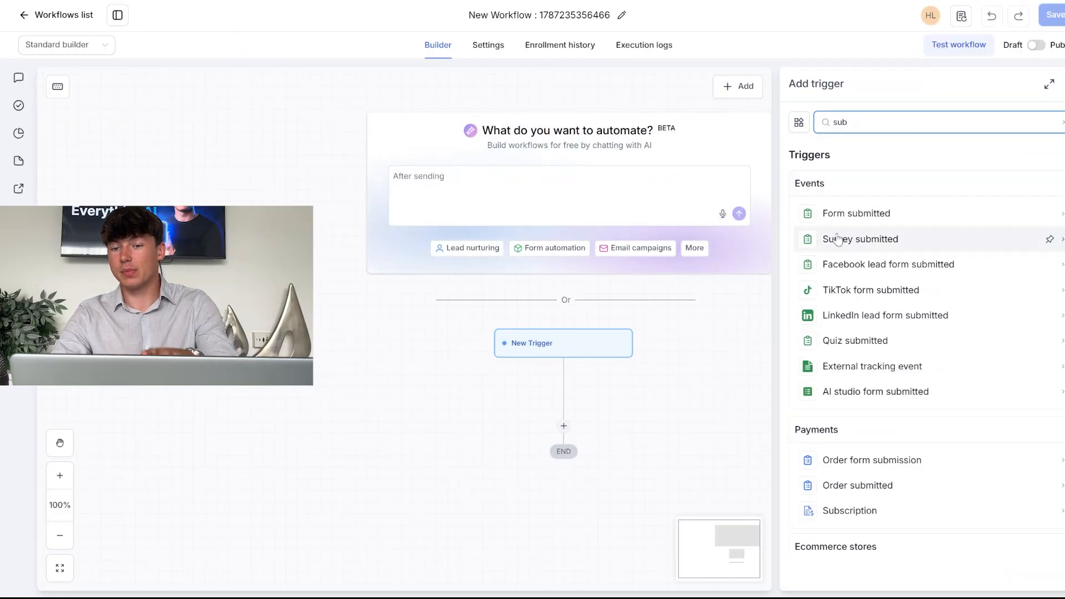
{"action": "left_click", "coordinate": [852, 213]}
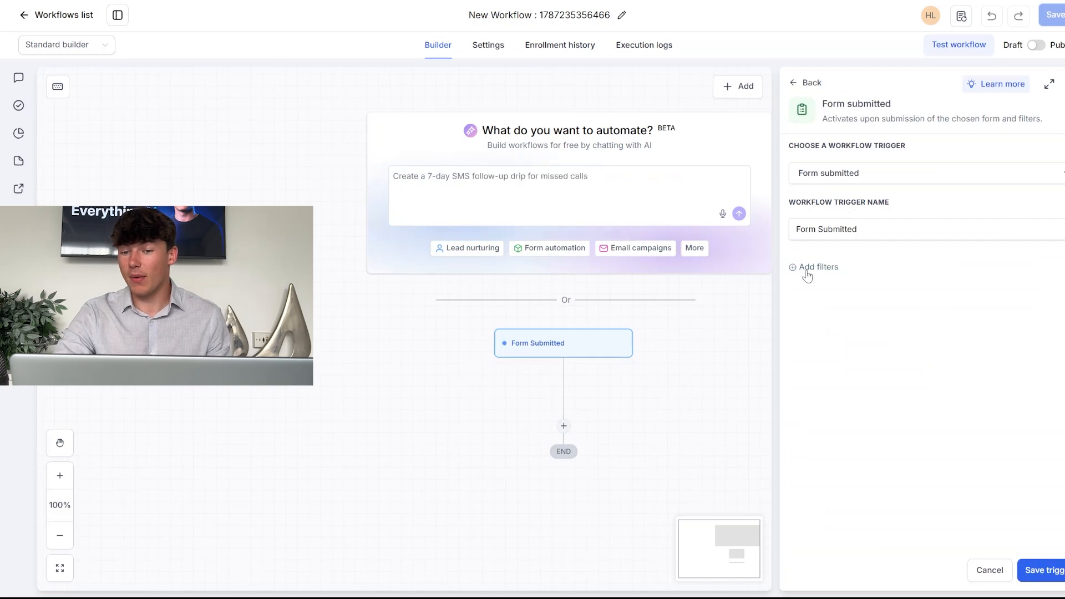
{"action": "left_click", "coordinate": [810, 269]}
{"action": "left_click", "coordinate": [831, 295]}
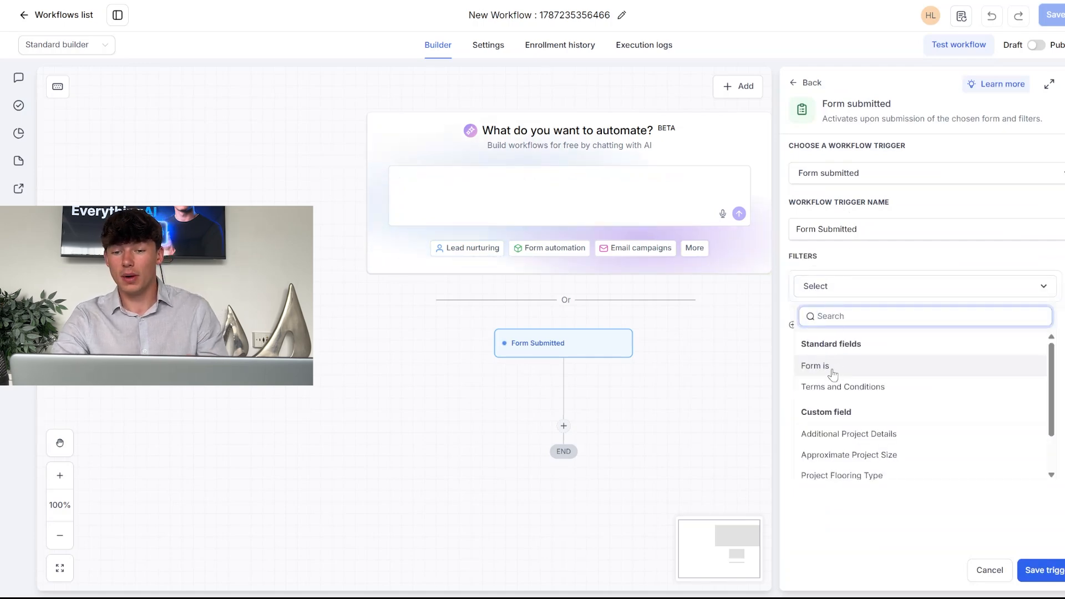
{"action": "left_click", "coordinate": [831, 368]}
{"action": "left_click", "coordinate": [883, 313]}
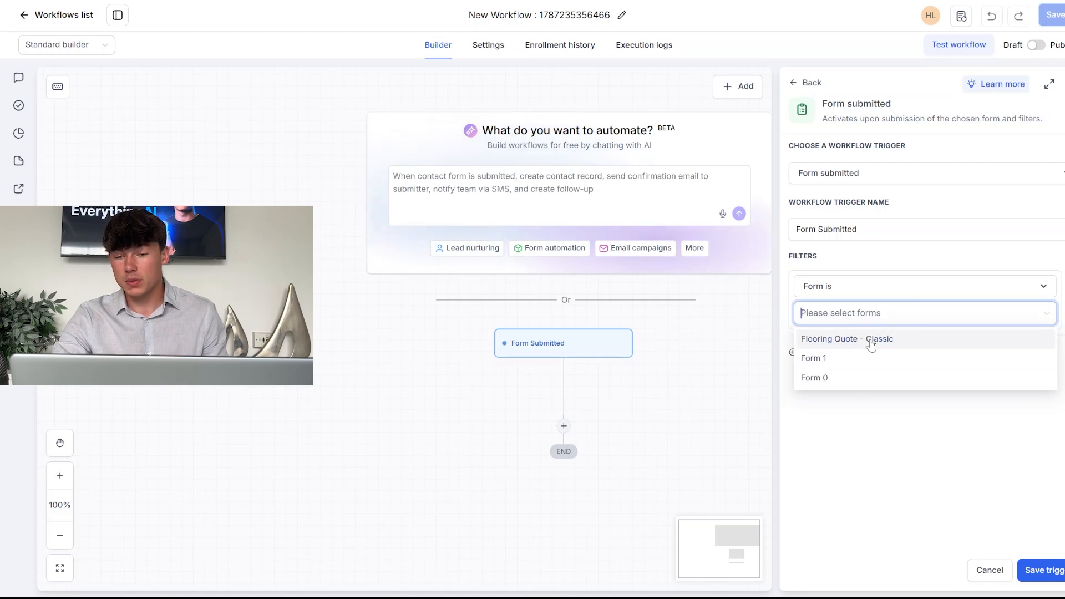
{"action": "left_click", "coordinate": [871, 343]}
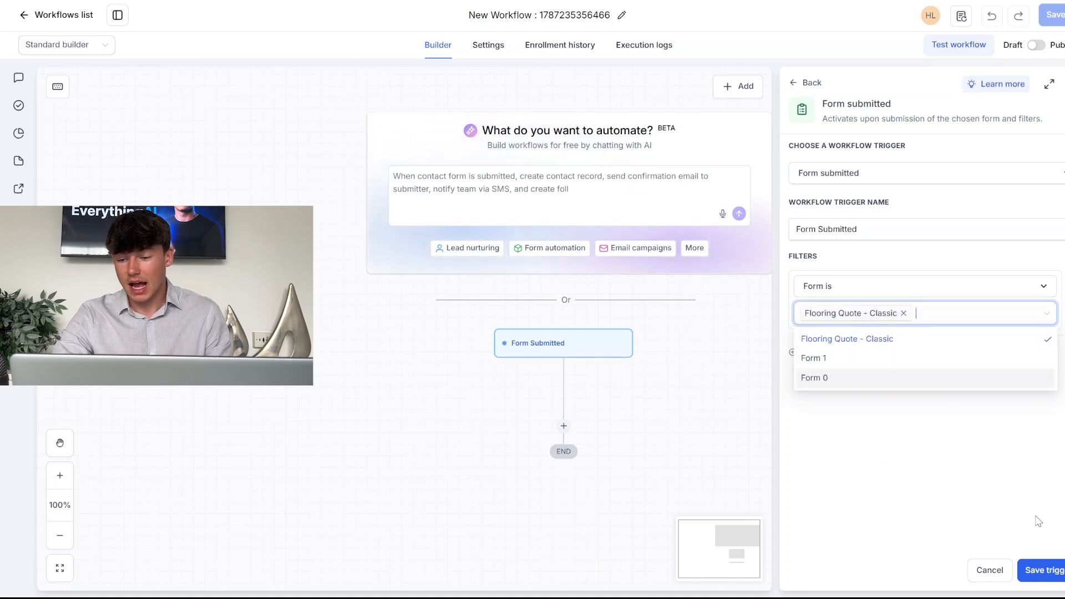
{"action": "left_click", "coordinate": [1040, 569]}
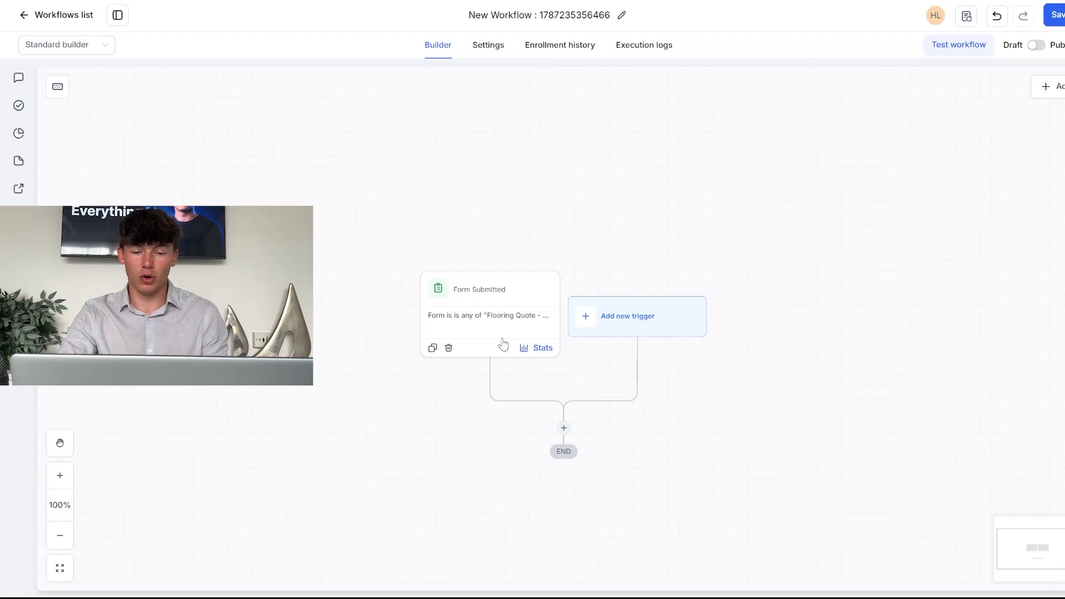
Step: Add a WhatsApp action after the trigger using None - Free form message, and save it
{"action": "left_click", "coordinate": [564, 427]}
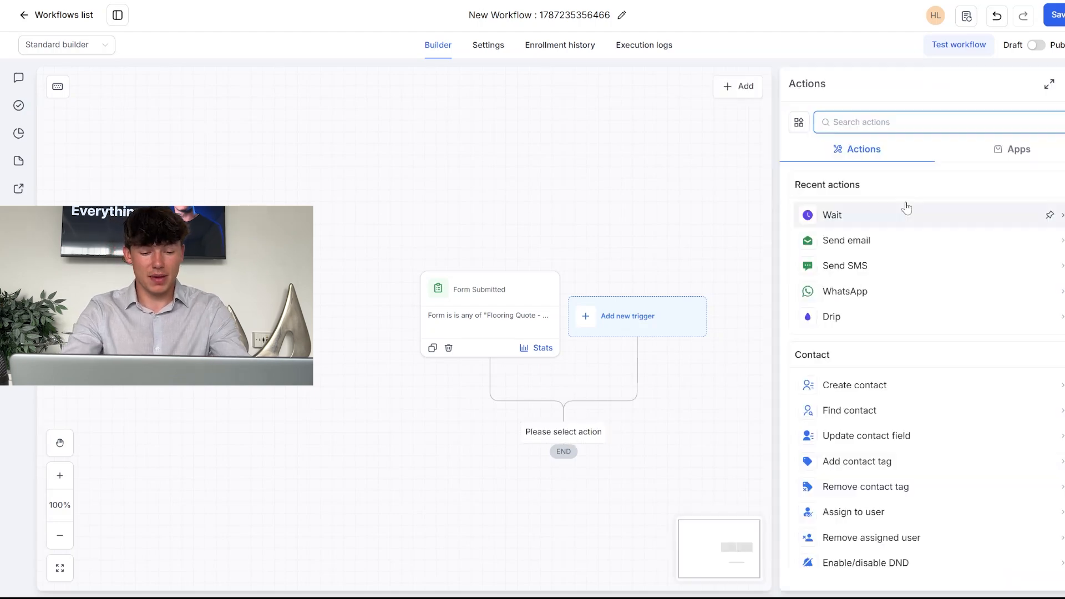
{"action": "type", "text": "what"}
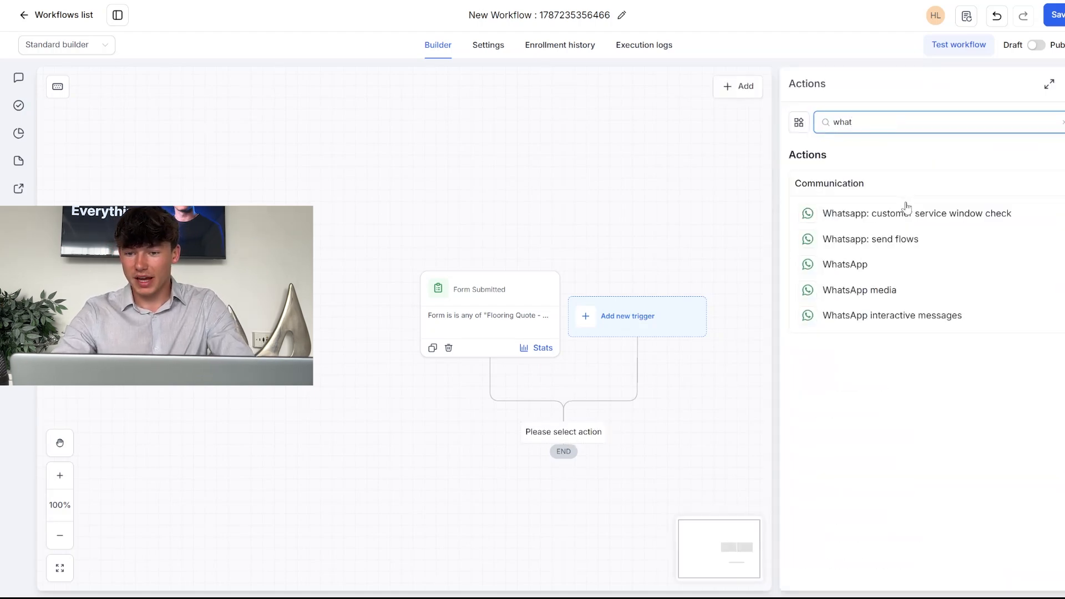
{"action": "left_click", "coordinate": [898, 259]}
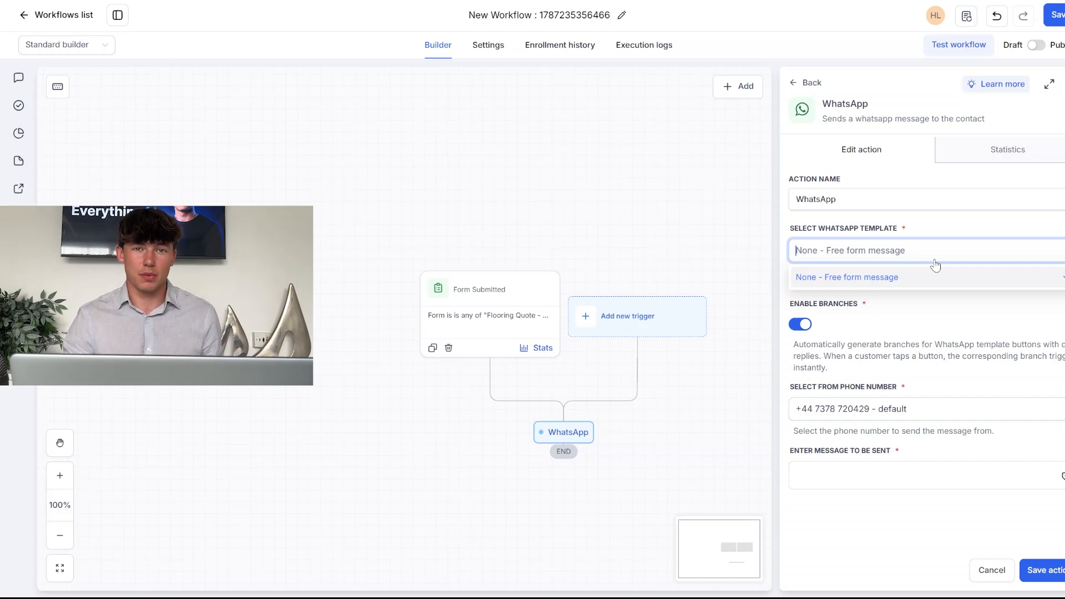
{"action": "left_click", "coordinate": [999, 224]}
{"action": "left_click", "coordinate": [958, 251]}
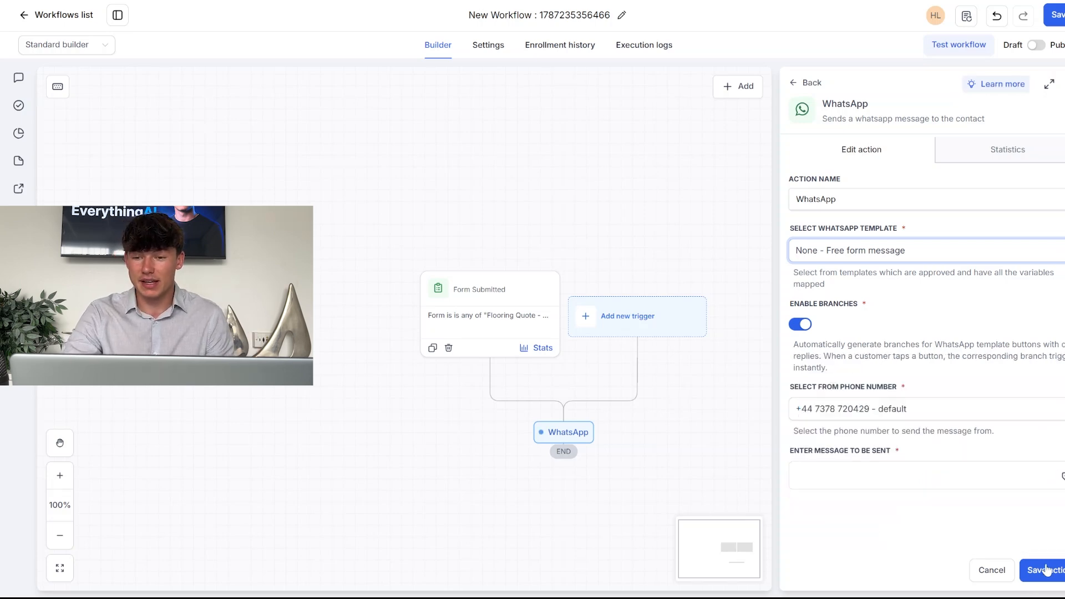
{"action": "left_click", "coordinate": [949, 252]}
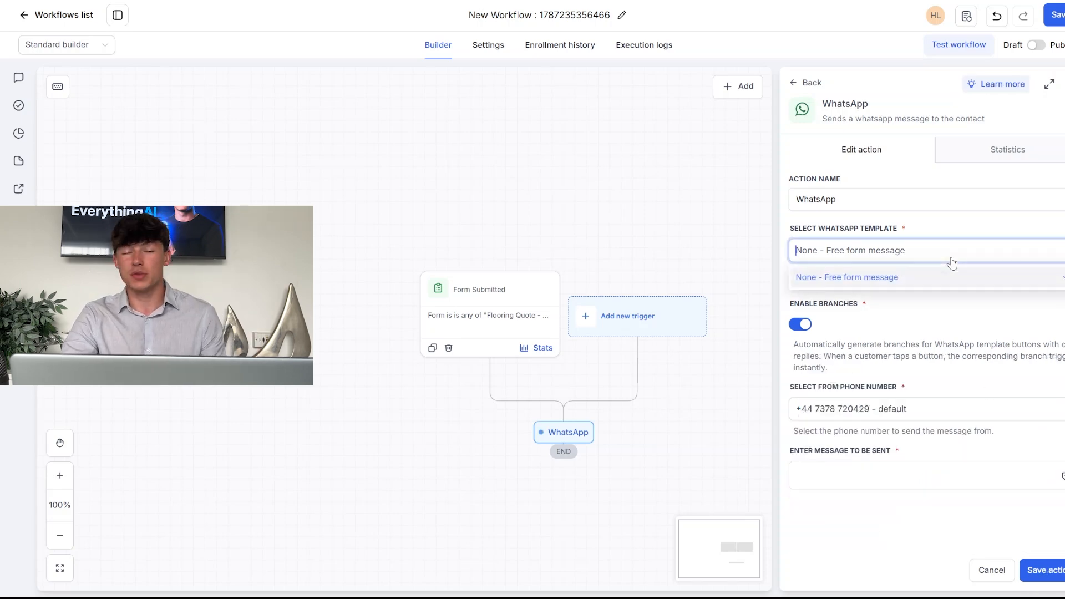
{"action": "left_click", "coordinate": [922, 277]}
{"action": "left_click", "coordinate": [1045, 570]}
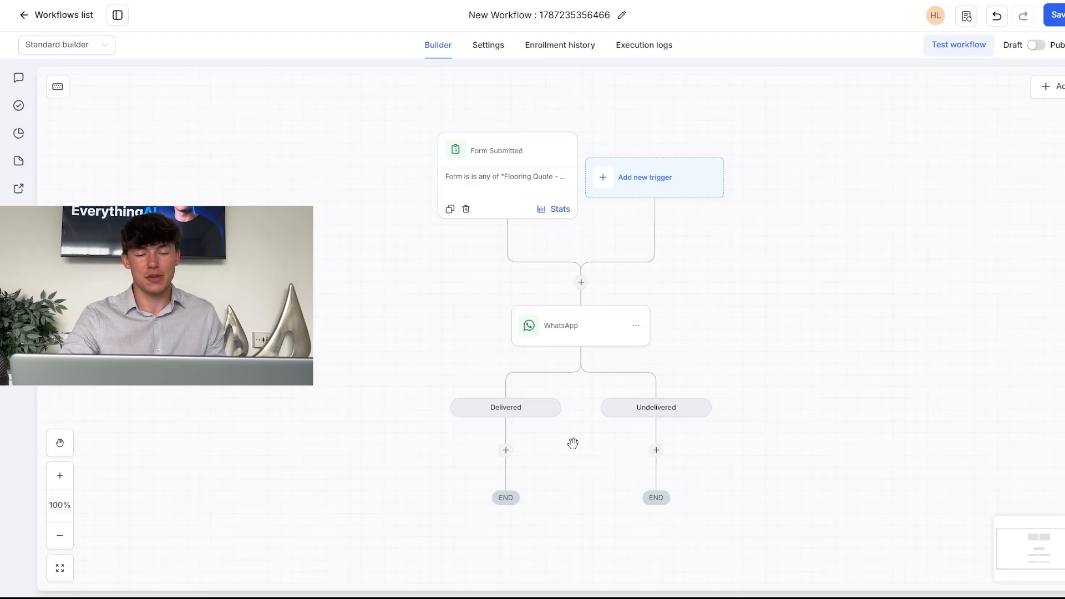
Step: Add a Wait step under the Delivered branch that waits for the contact's WhatsApp reply
{"action": "left_click", "coordinate": [506, 450]}
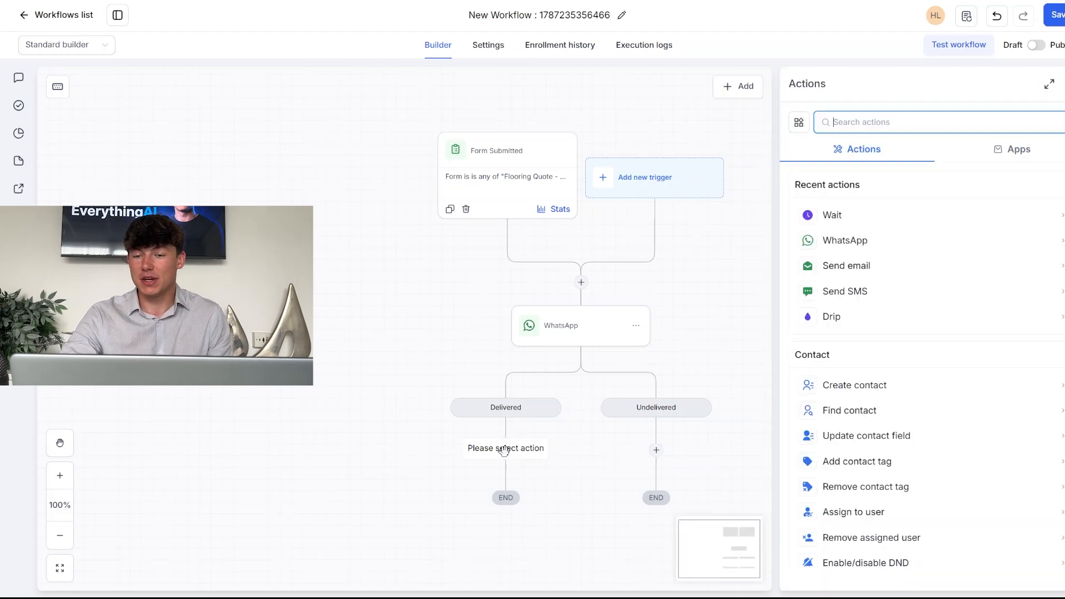
{"action": "left_click", "coordinate": [859, 219]}
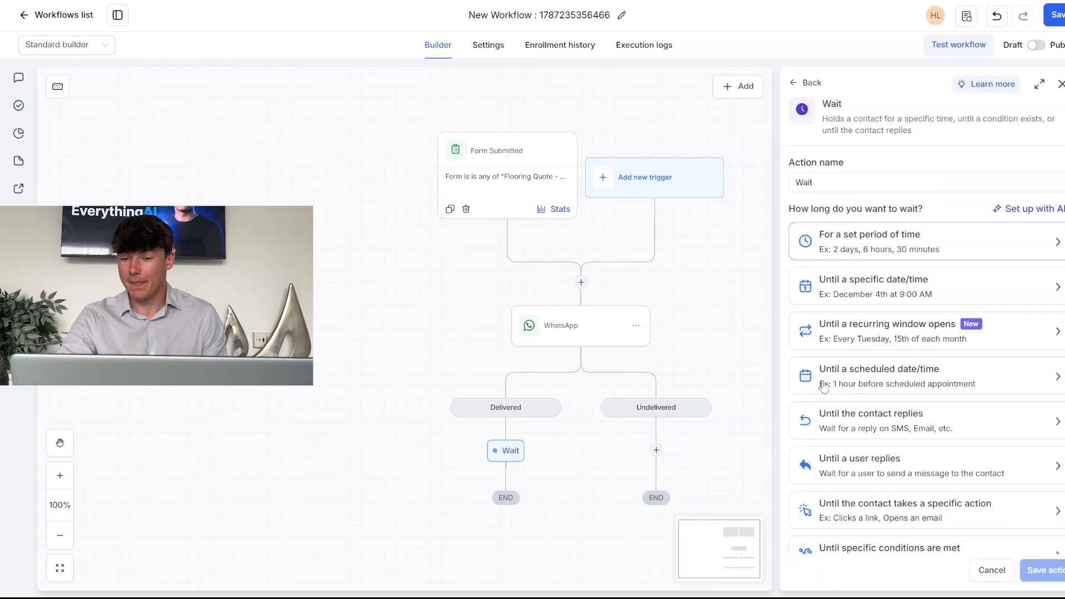
{"action": "left_click", "coordinate": [893, 431]}
{"action": "left_click", "coordinate": [924, 296]}
{"action": "left_click", "coordinate": [867, 326]}
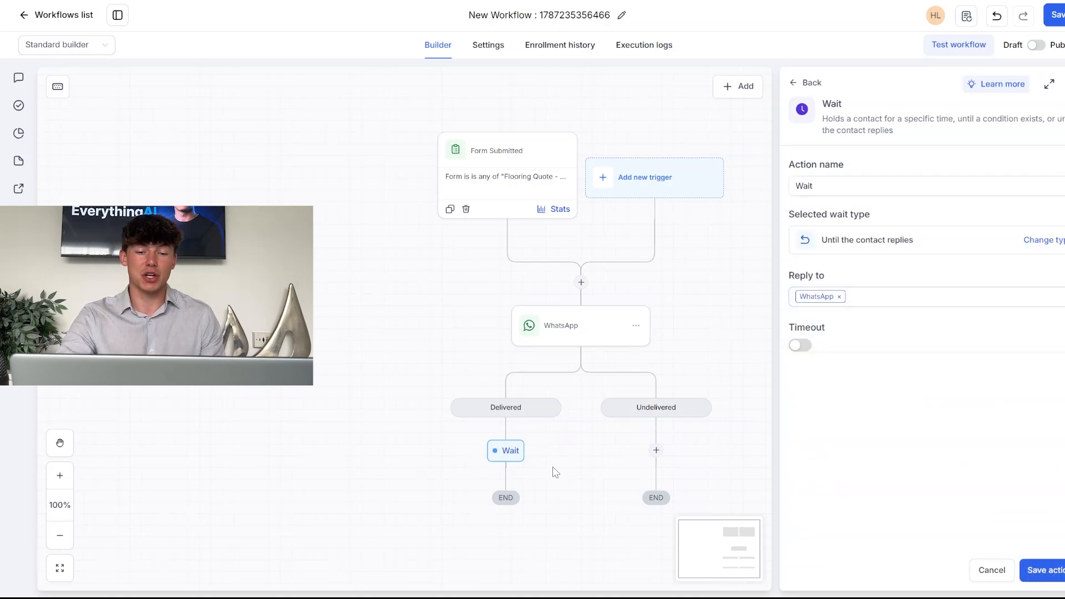
{"action": "left_click", "coordinate": [1045, 570]}
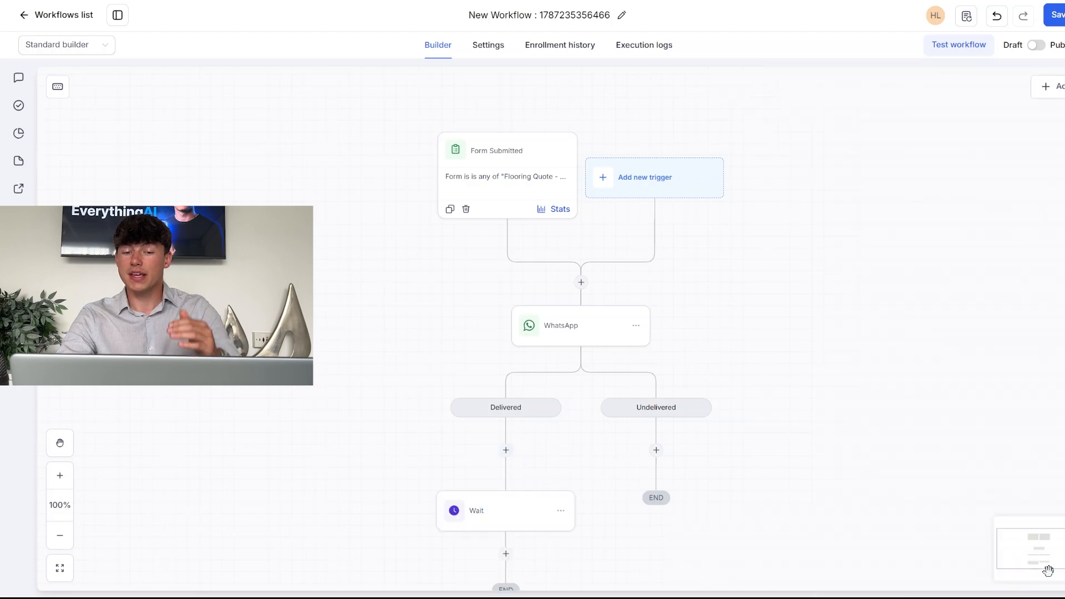
{"action": "scroll", "coordinate": [861, 485], "scroll_direction": "down", "scroll_amount": 3}
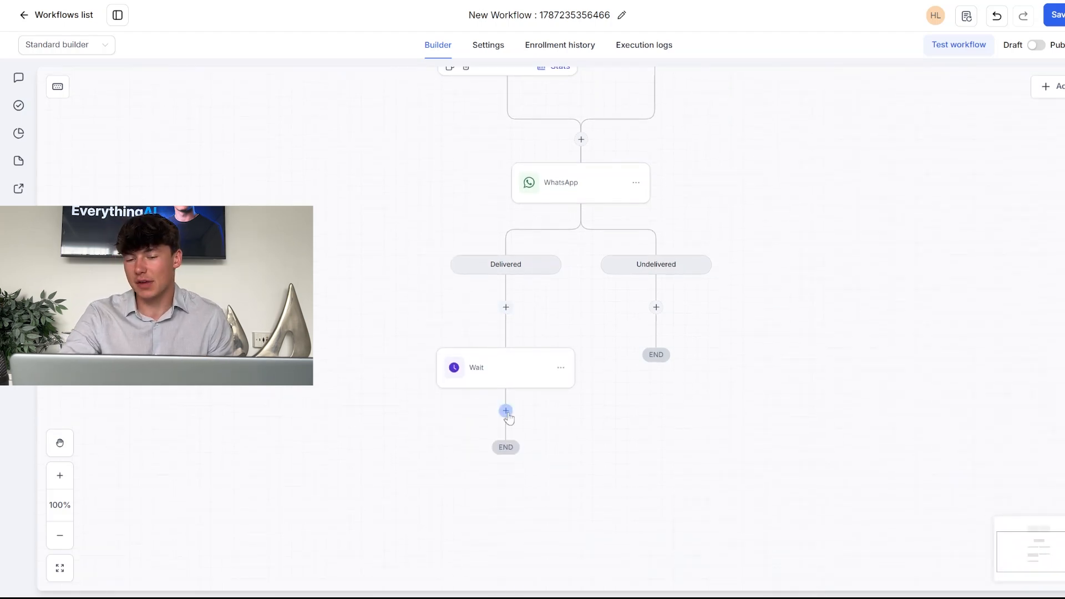
Step: Start a WhatsApp message step below the Wait and browse the available message templates
{"action": "left_click", "coordinate": [506, 411]}
{"action": "left_click", "coordinate": [844, 245]}
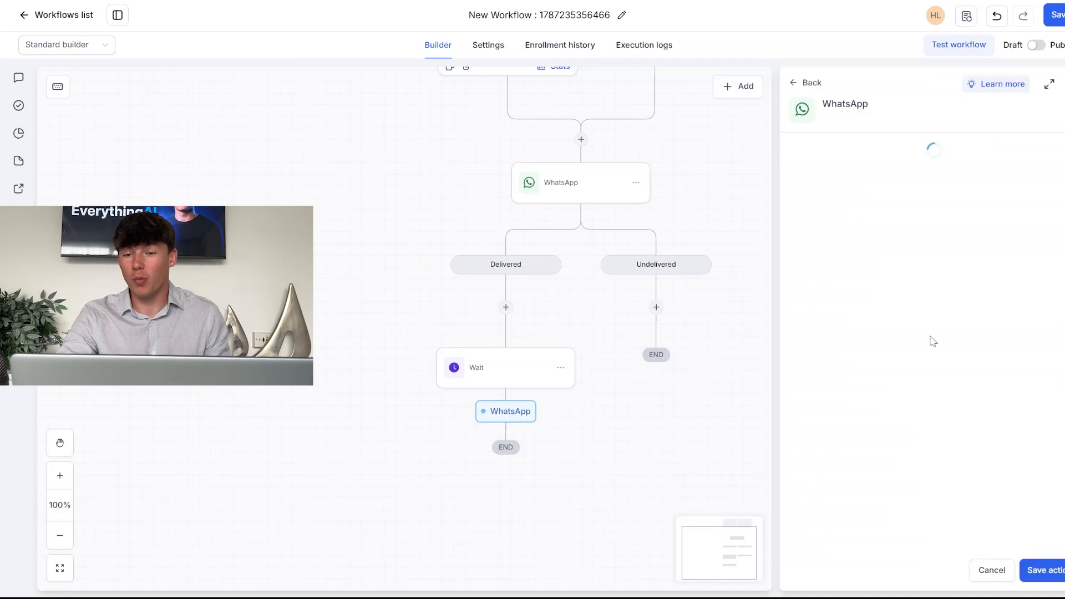
{"action": "left_click", "coordinate": [878, 279]}
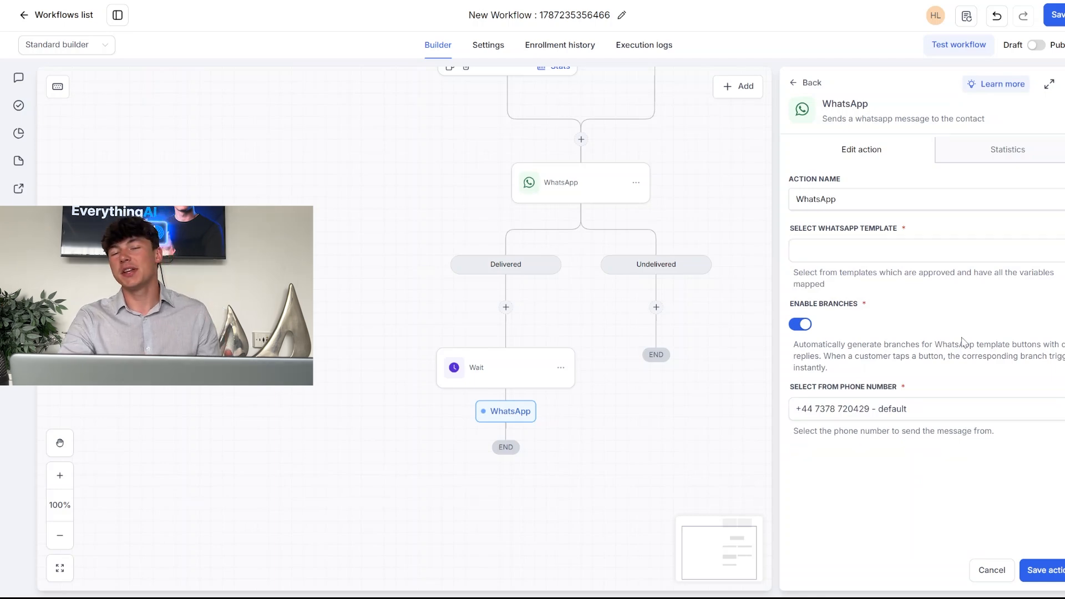
{"action": "left_click", "coordinate": [922, 251]}
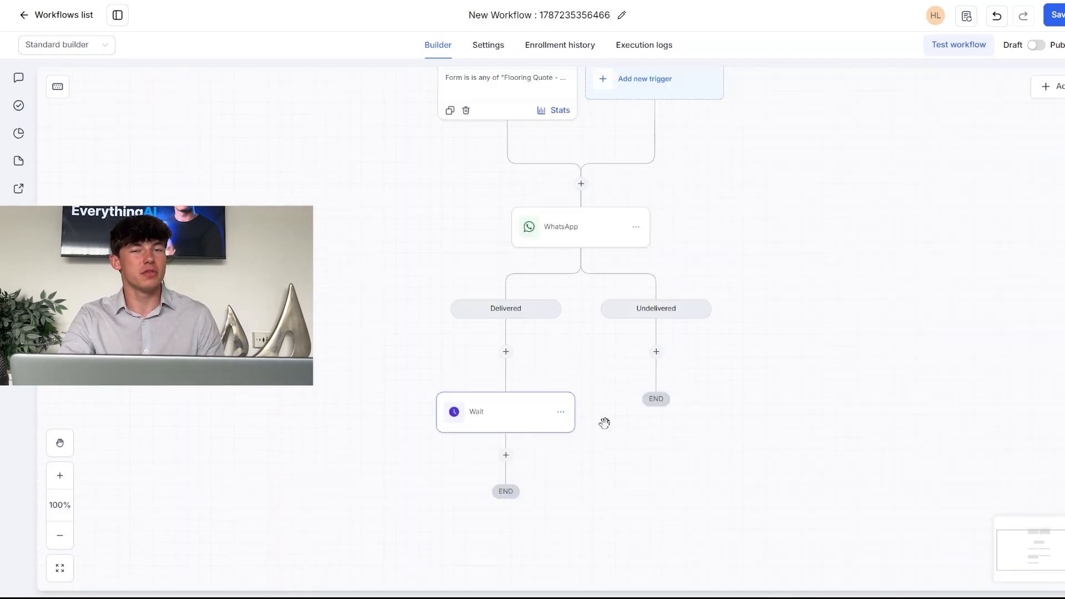
Step: Turn on the Wait step's timeout, set it to 48 hours, and save
{"action": "left_click", "coordinate": [560, 416]}
{"action": "left_click", "coordinate": [557, 421]}
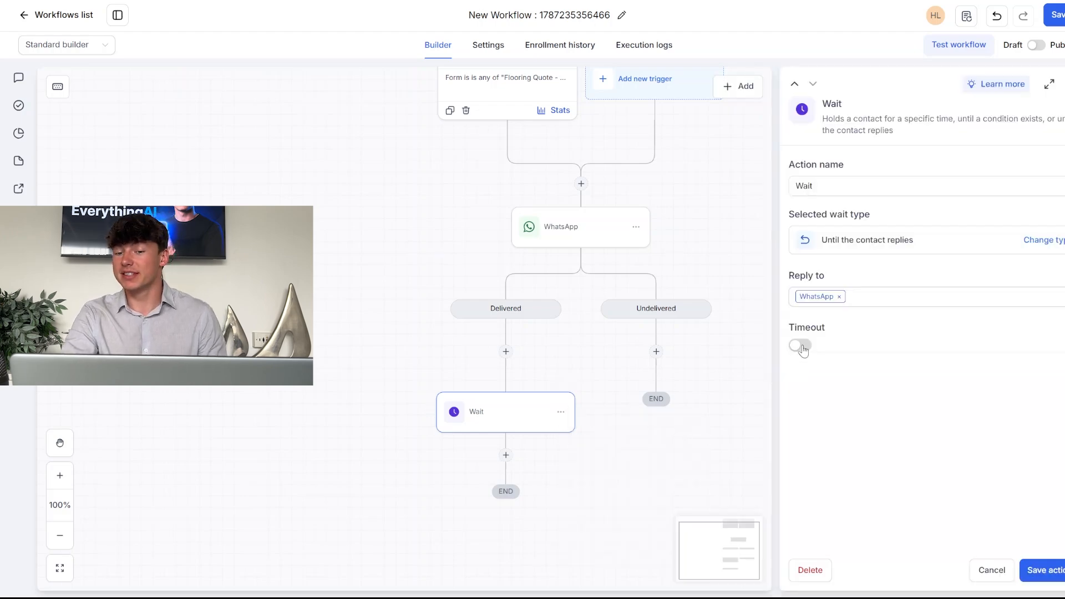
{"action": "left_click", "coordinate": [799, 345]}
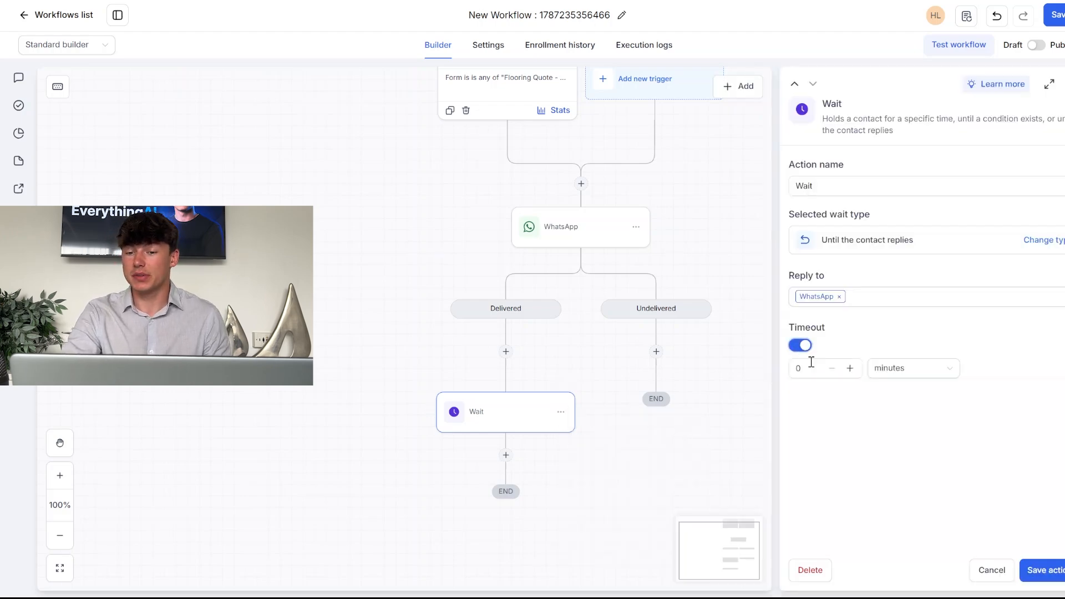
{"action": "left_click", "coordinate": [886, 377]}
{"action": "left_click", "coordinate": [884, 435]}
{"action": "left_click", "coordinate": [796, 366]}
{"action": "key", "text": "BackSpace"}
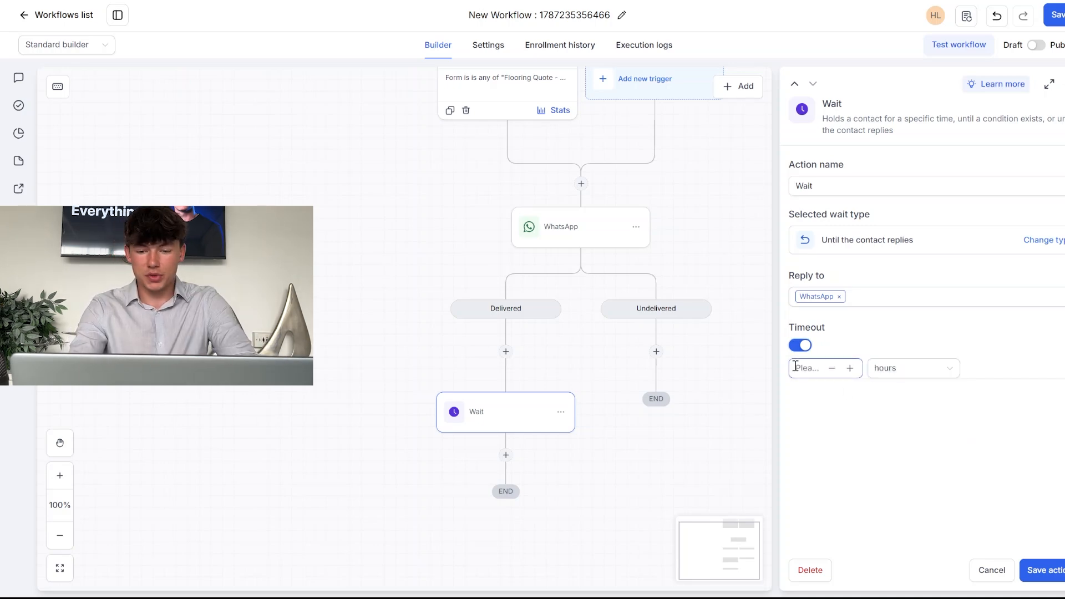
{"action": "type", "text": "48"}
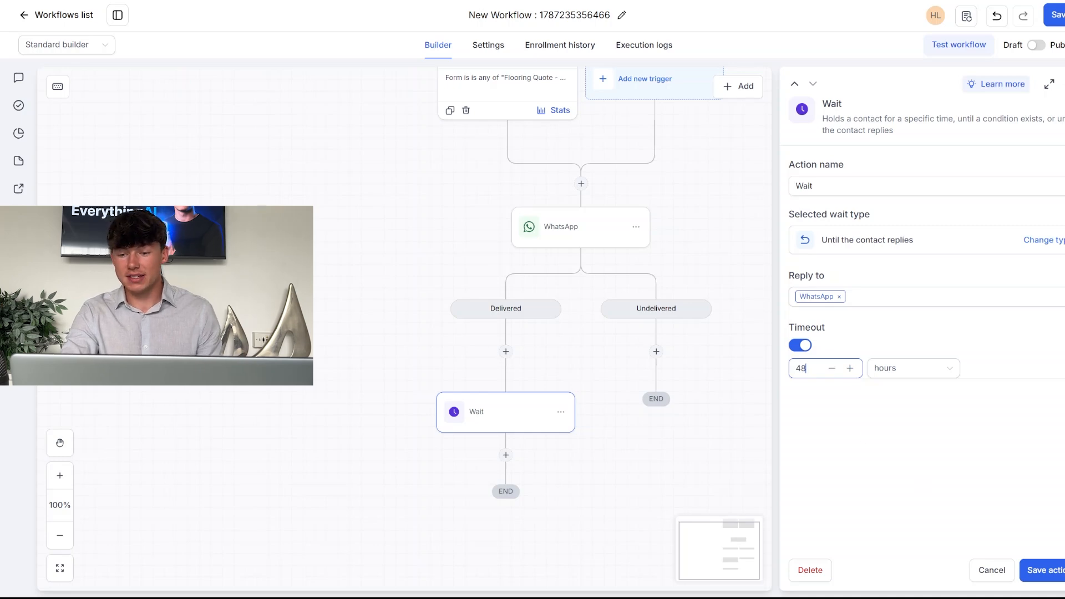
{"action": "left_click", "coordinate": [1052, 571]}
{"action": "scroll", "coordinate": [651, 438], "scroll_direction": "down", "scroll_amount": 4}
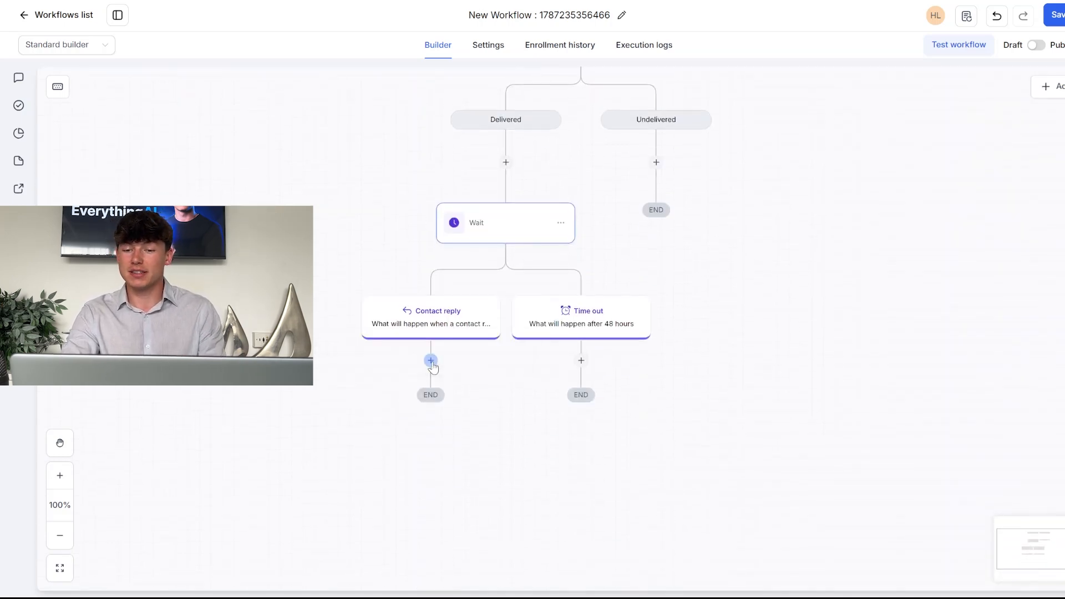
{"action": "left_click", "coordinate": [431, 360]}
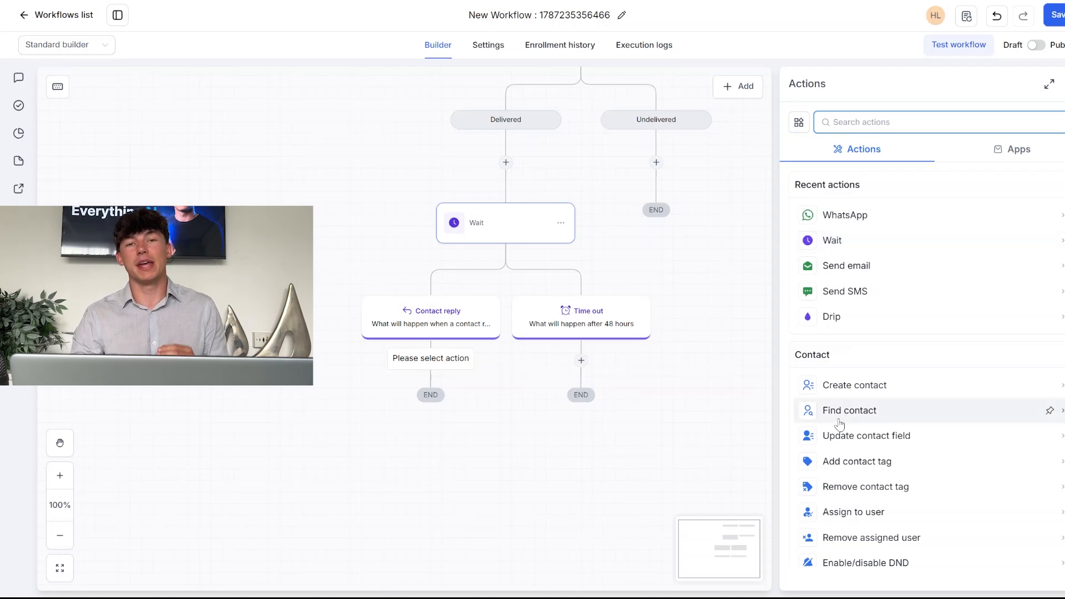
{"action": "left_click", "coordinate": [674, 362]}
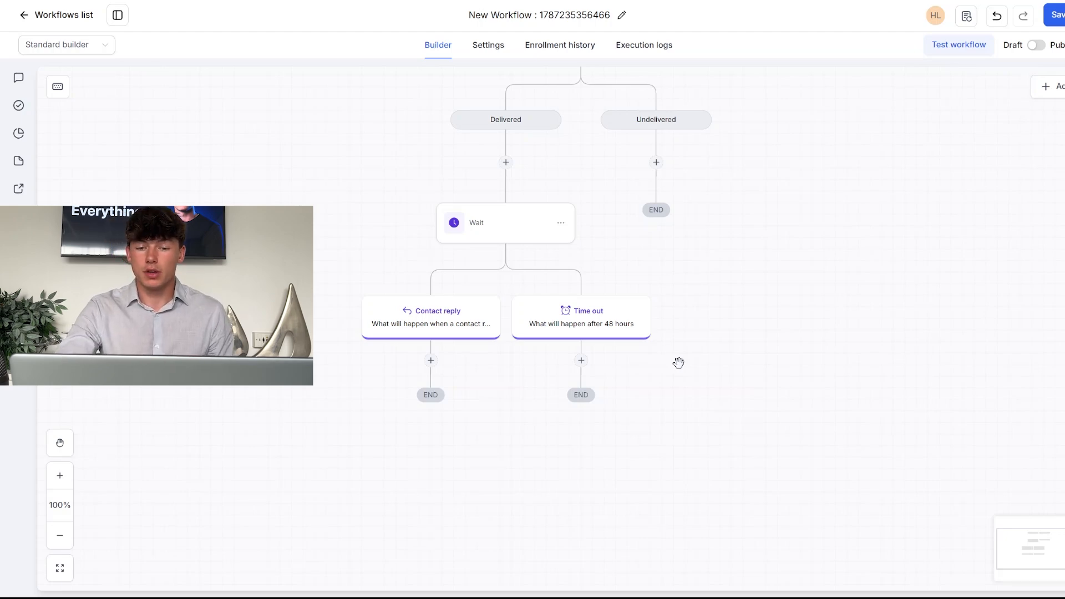
{"action": "left_click", "coordinate": [581, 361]}
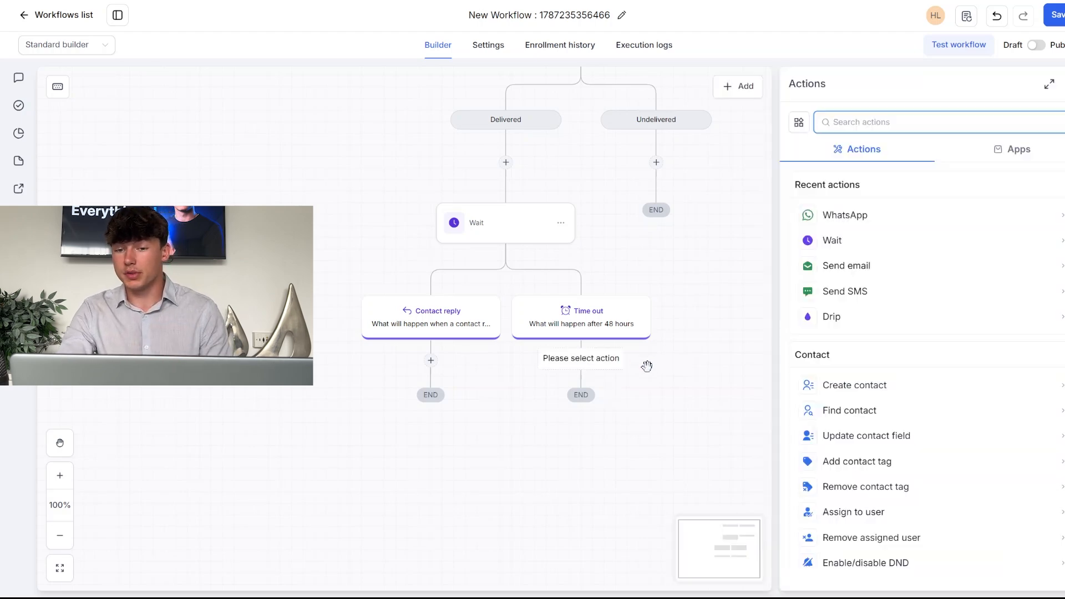
{"action": "left_click", "coordinate": [881, 219]}
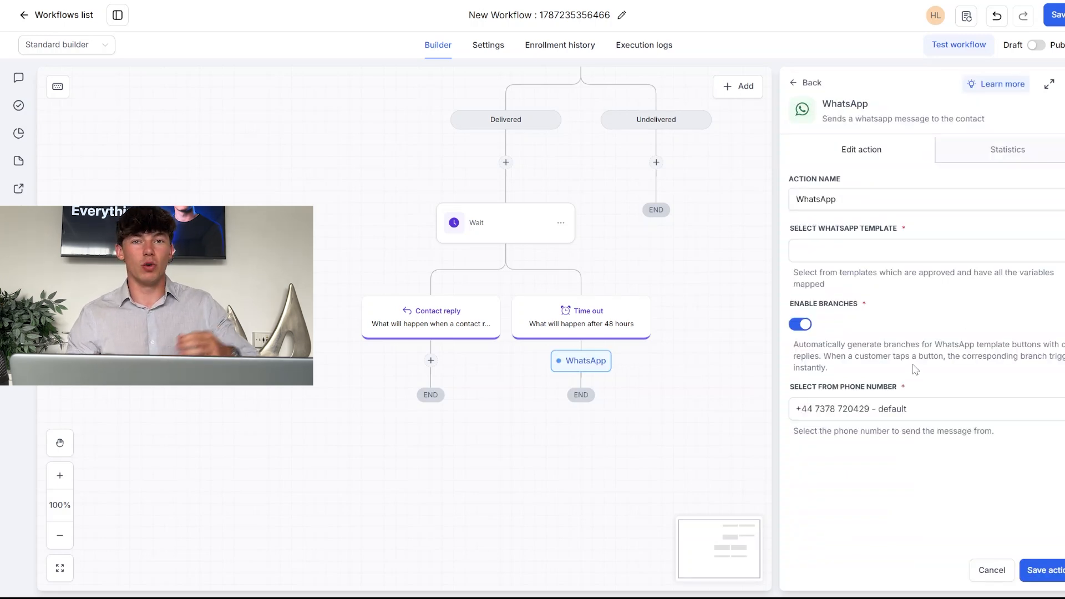
{"action": "left_click", "coordinate": [924, 251]}
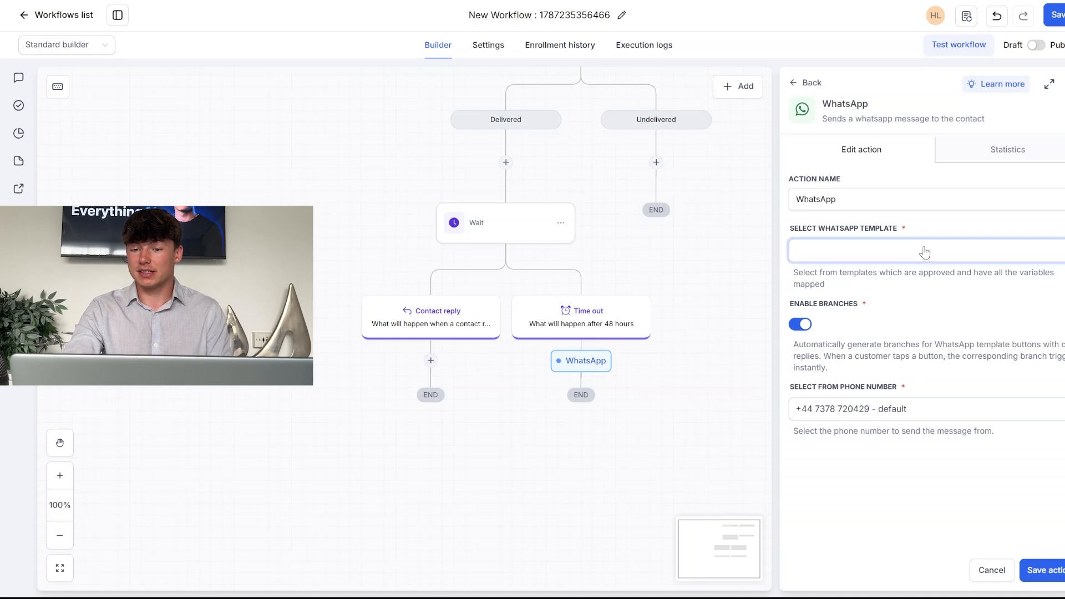
{"action": "left_click", "coordinate": [1035, 570]}
{"action": "left_click", "coordinate": [992, 571]}
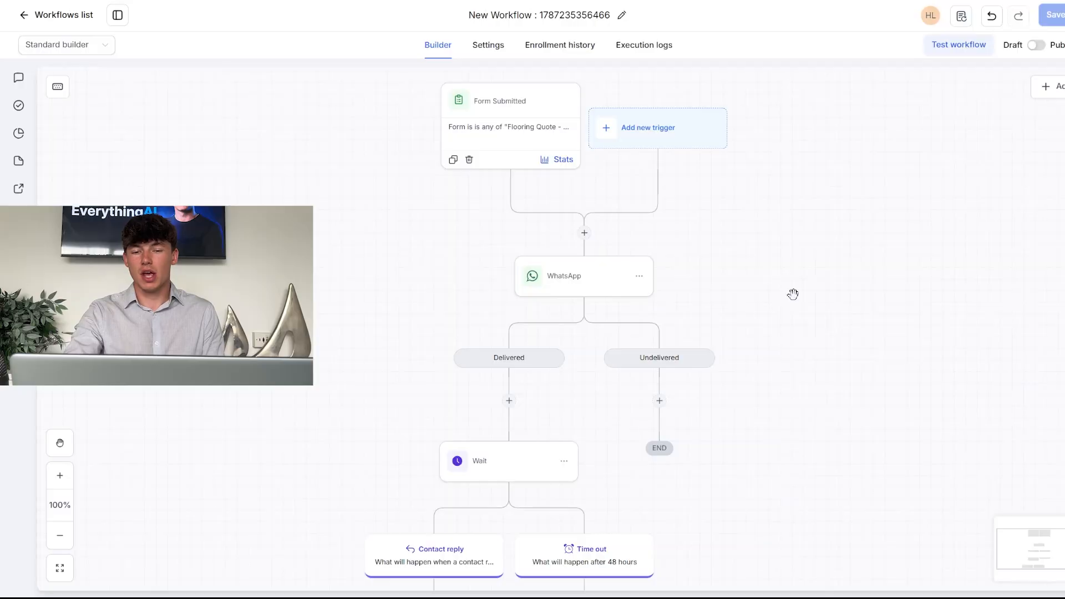
Step: Switch the workflow from Draft to Publish and save it
{"action": "scroll", "coordinate": [793, 294], "scroll_direction": "down", "scroll_amount": 3}
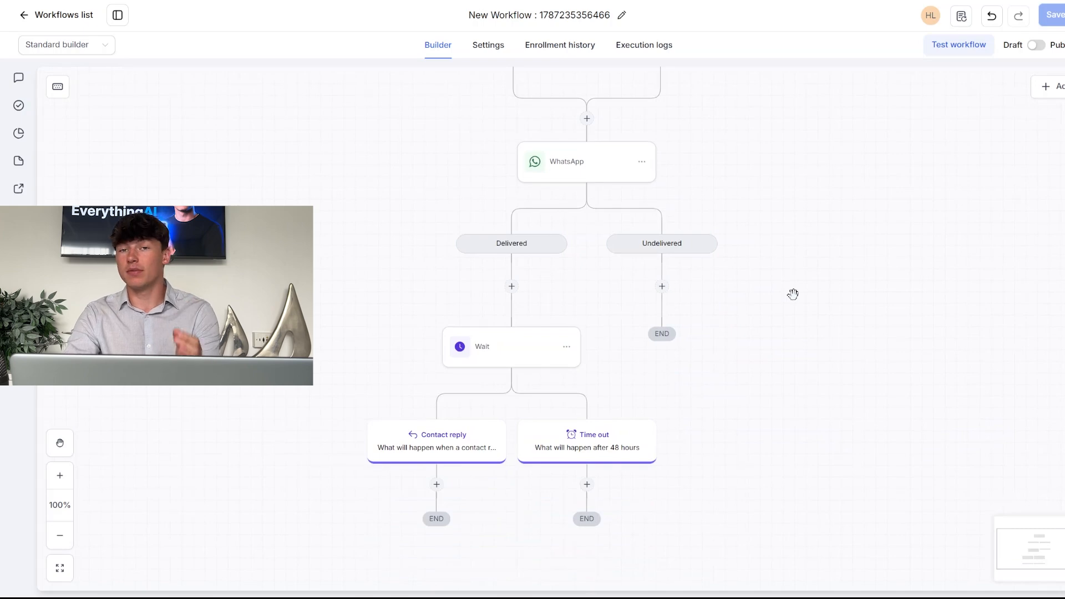
{"action": "scroll", "coordinate": [793, 294], "scroll_direction": "up", "scroll_amount": 2}
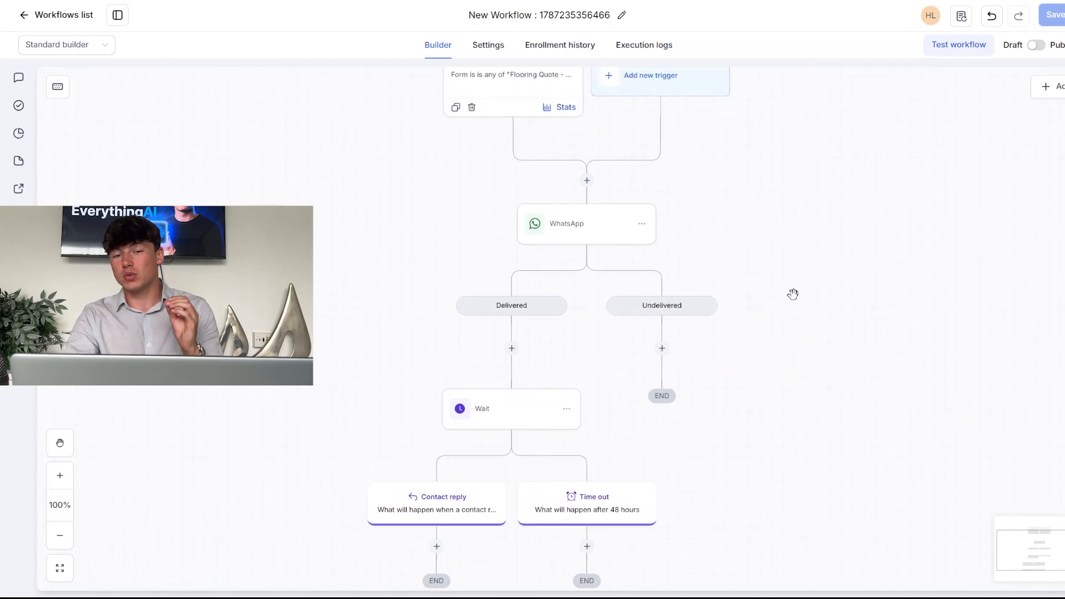
{"action": "scroll", "coordinate": [793, 294], "scroll_direction": "up", "scroll_amount": 1}
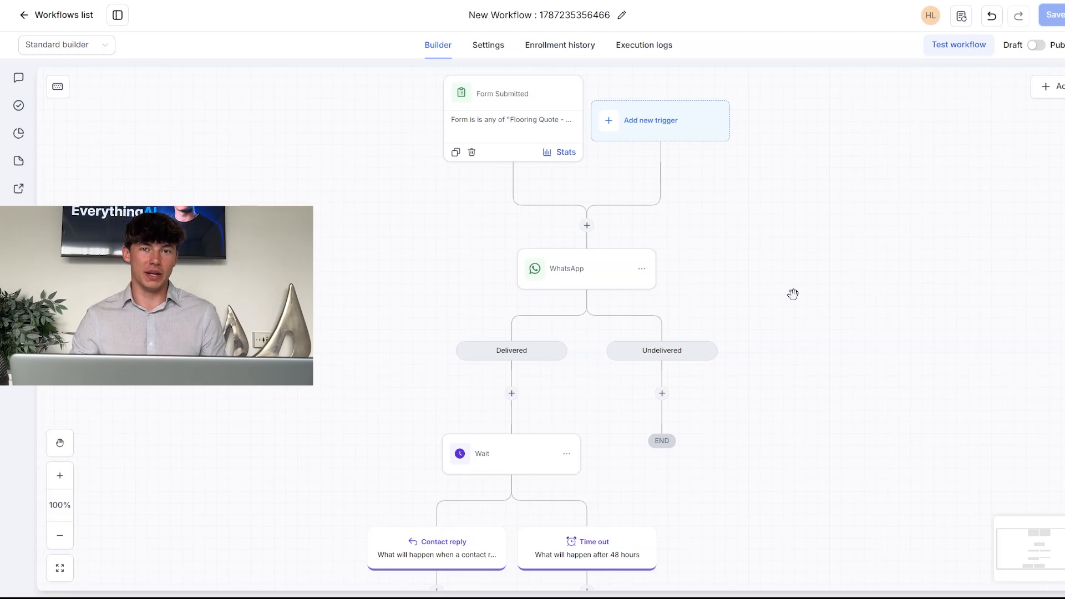
{"action": "left_click", "coordinate": [1036, 45]}
{"action": "left_click", "coordinate": [1057, 15]}
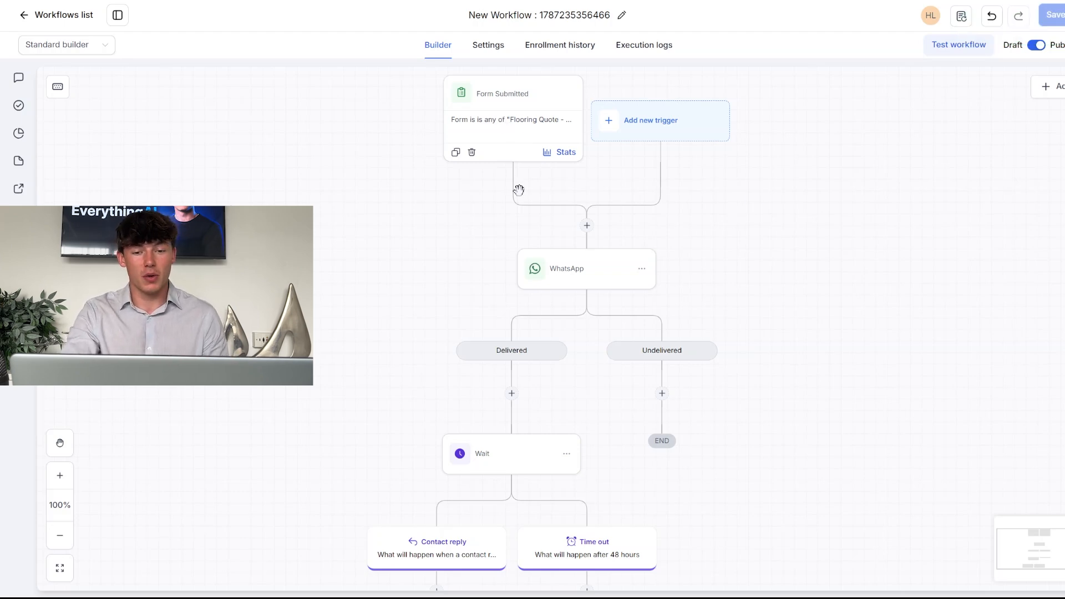
Step: Review the WhatsApp message step's settings, then return to the Workflows list
{"action": "left_click", "coordinate": [593, 285]}
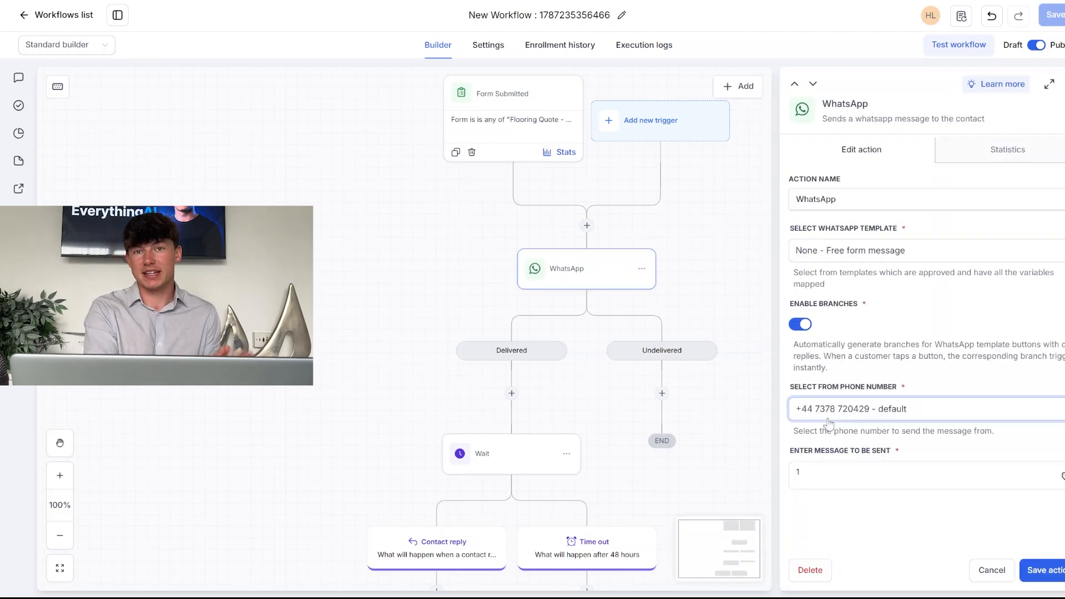
{"action": "left_click", "coordinate": [717, 295]}
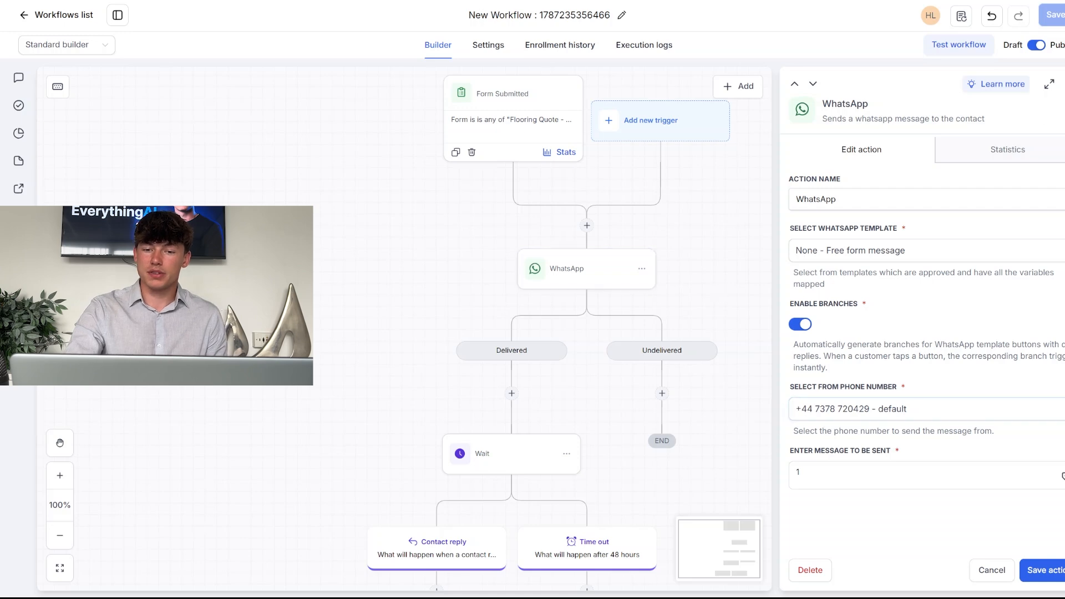
{"action": "scroll", "coordinate": [794, 305], "scroll_direction": "down", "scroll_amount": 2}
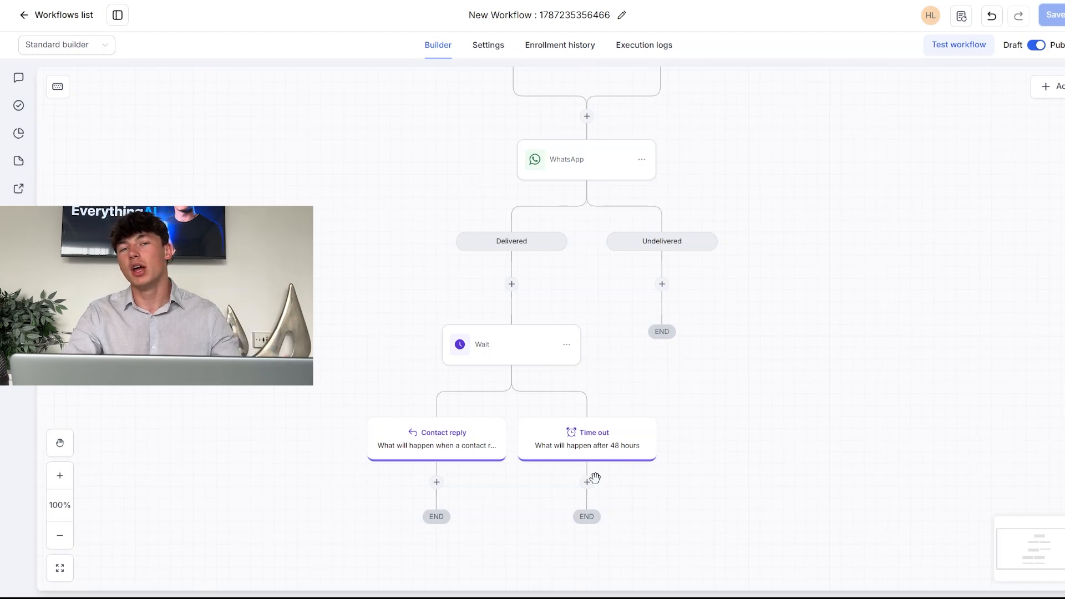
{"action": "scroll", "coordinate": [576, 247], "scroll_direction": "up", "scroll_amount": 5}
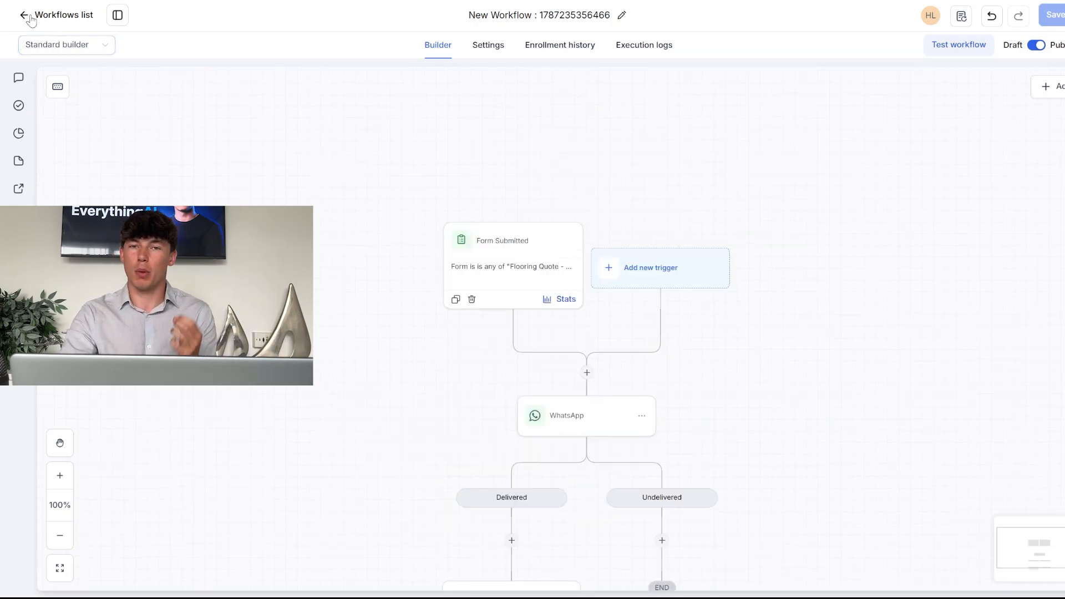
{"action": "left_click", "coordinate": [29, 17]}
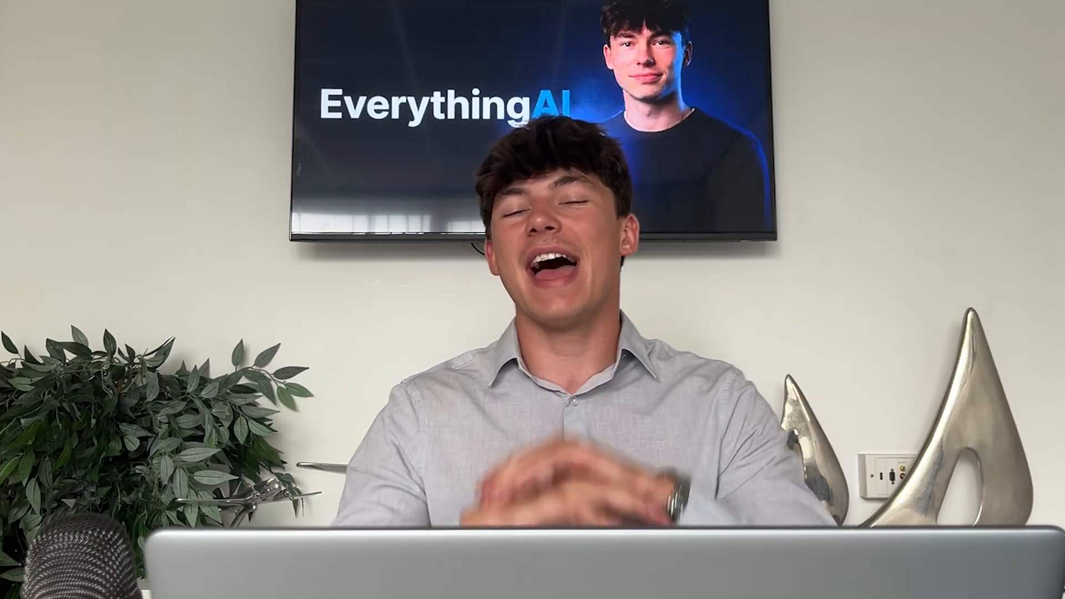